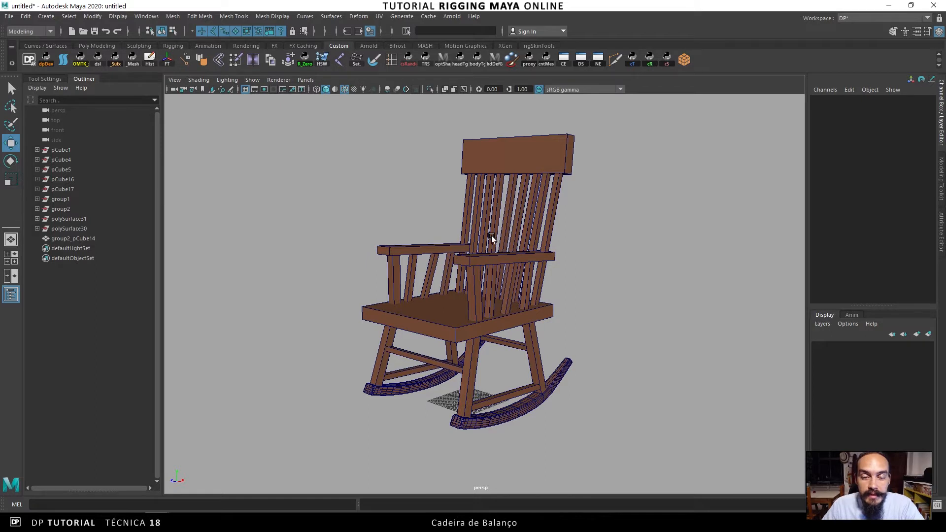
left_click(536, 203)
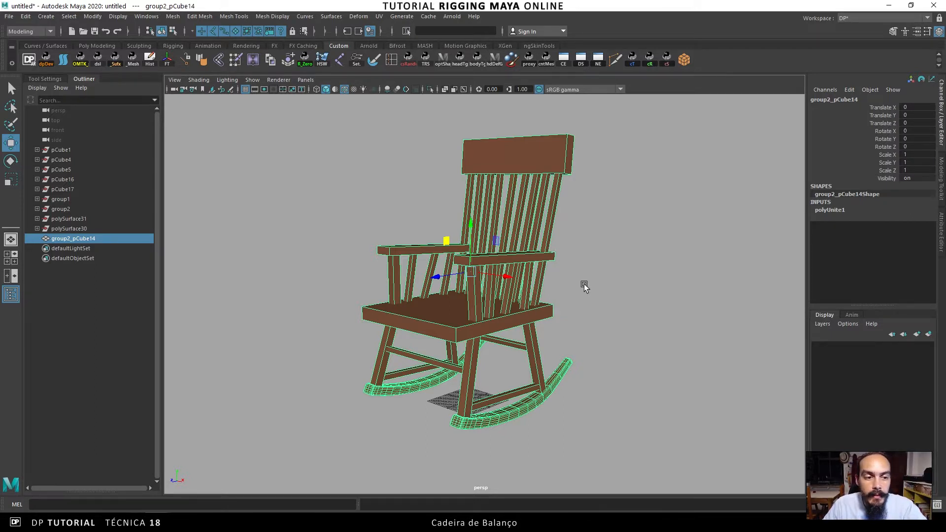
left_click(596, 283)
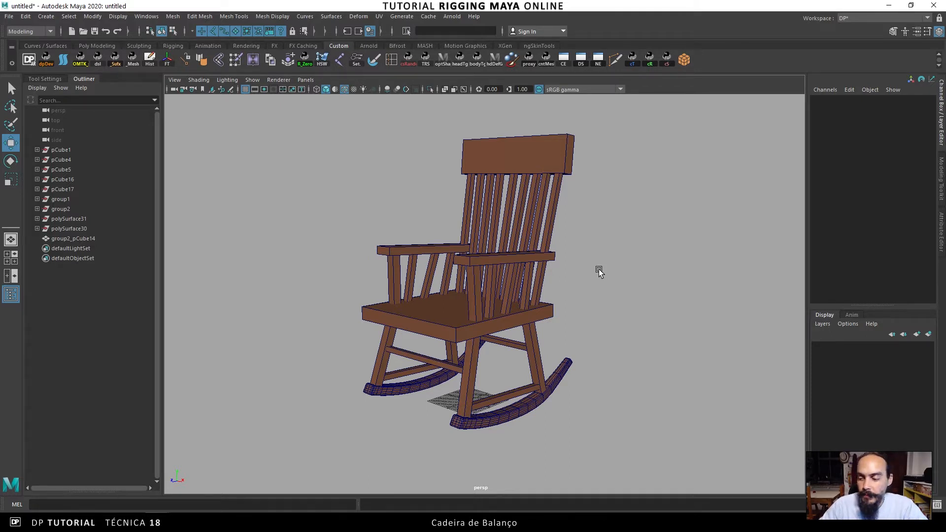
left_click(544, 274)
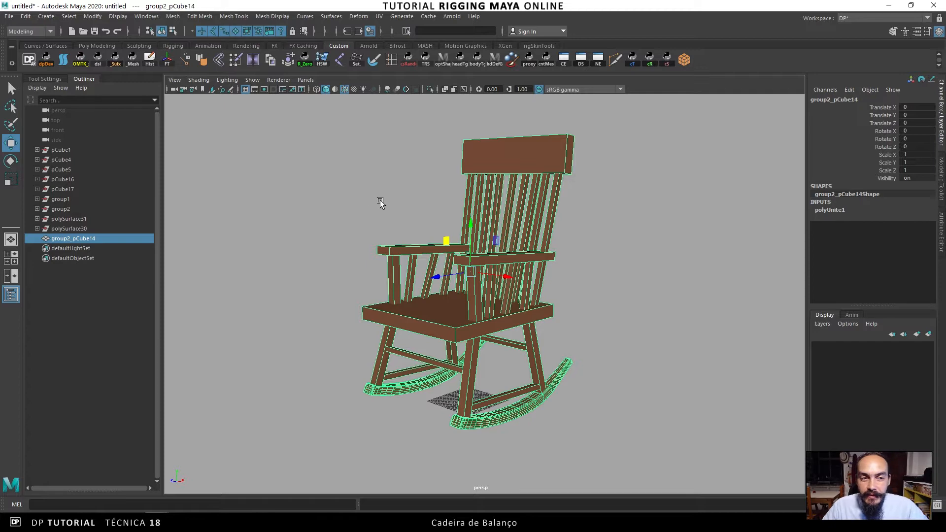
Save the scene to the Desktop as wip_rig_Chair_A_00 in Maya ASCII format
left_click(10, 16)
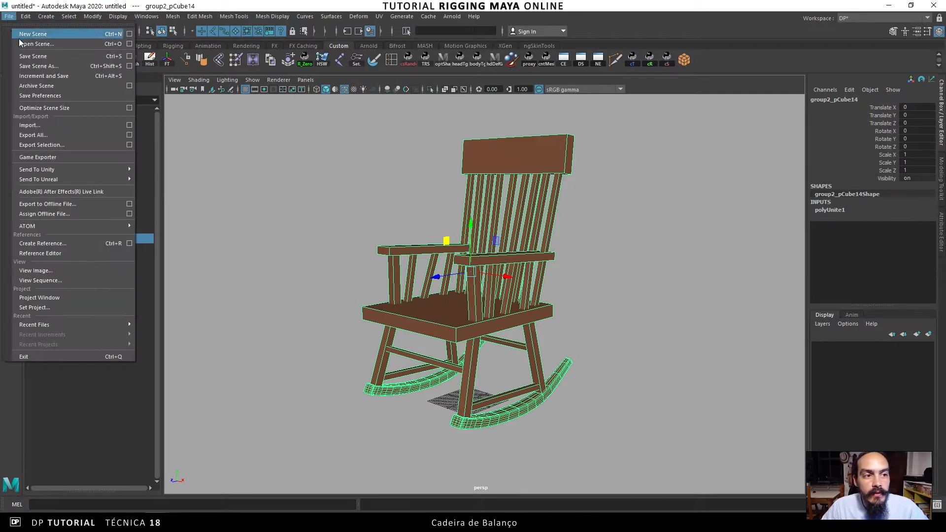
left_click(69, 66)
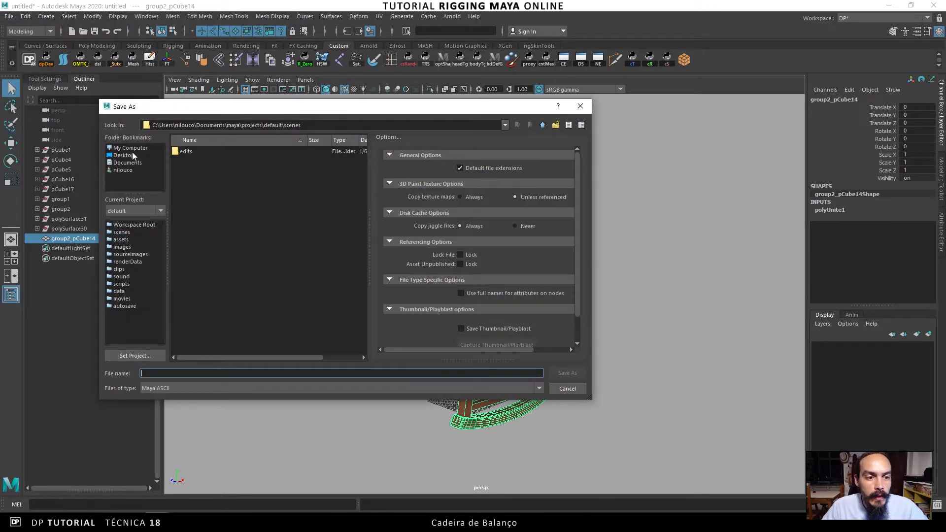
left_click(124, 155)
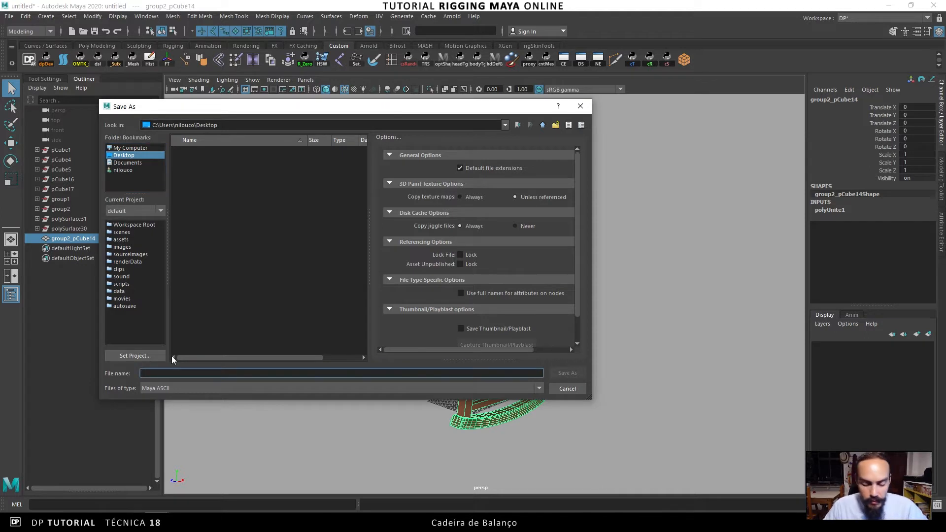
type("wip_rig_Chair_A_00")
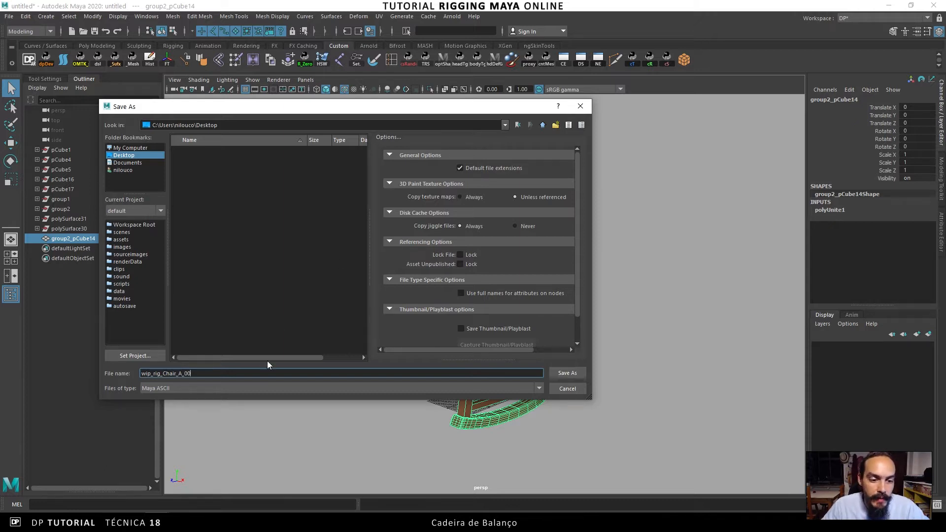
left_click(556, 372)
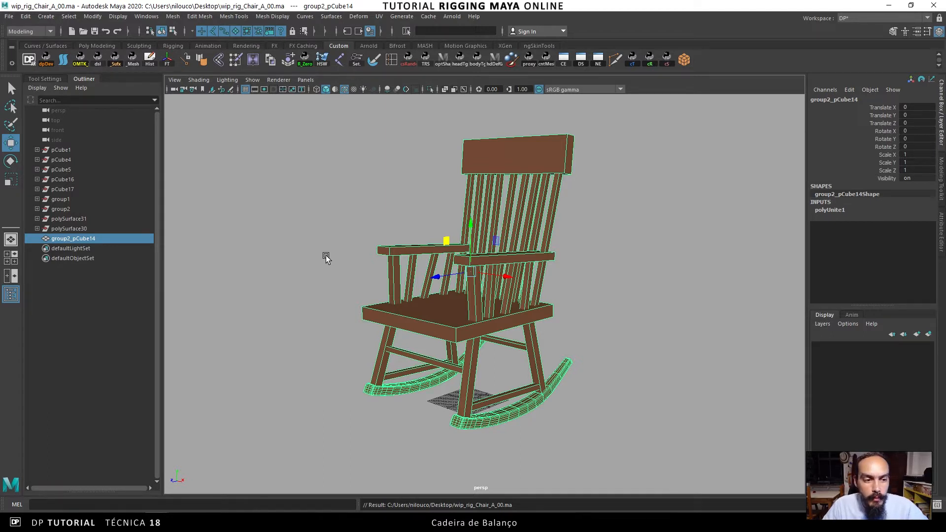
Rename the combined chair object group2_pCube14 as Chair_Mesh
double_click(98, 239)
type("Chai")
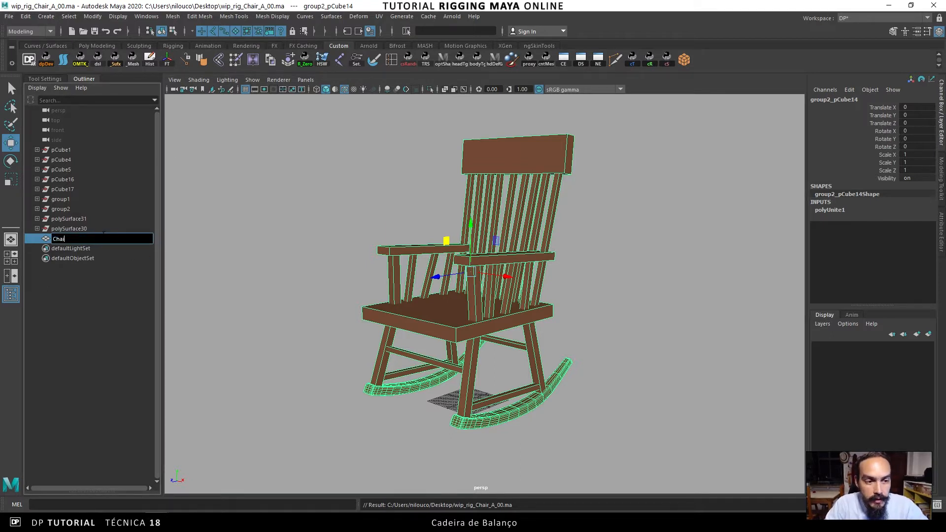
type("r_Mesh")
key("Return")
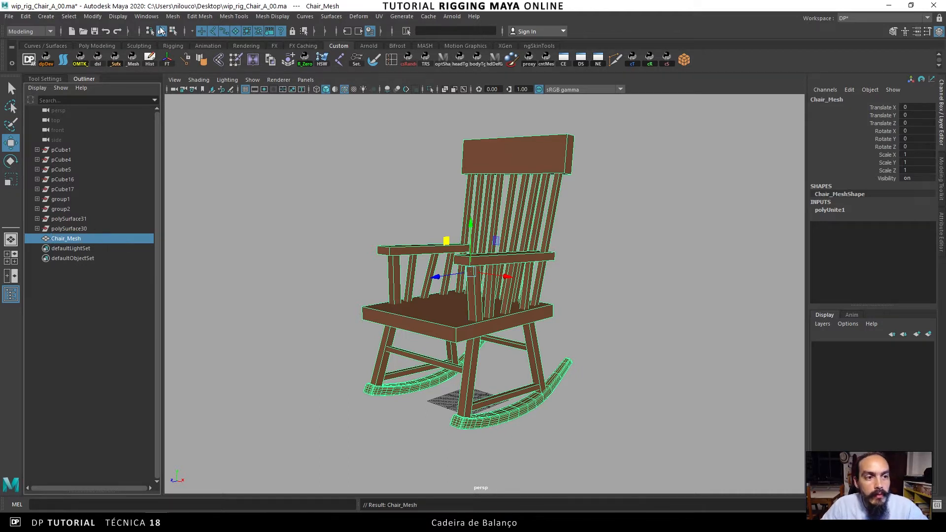
Optimize the scene size and confirm the cleanup of unused nodes
left_click(9, 17)
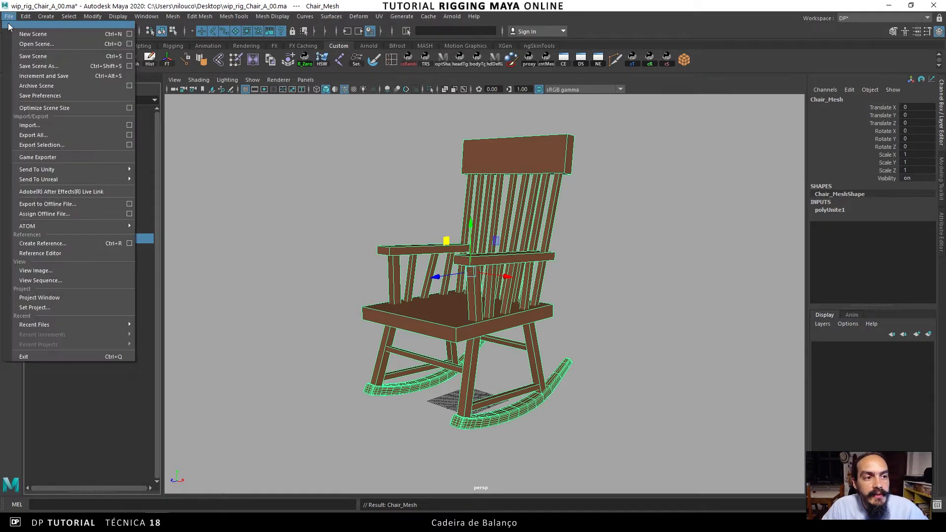
left_click(58, 107)
left_click(448, 267)
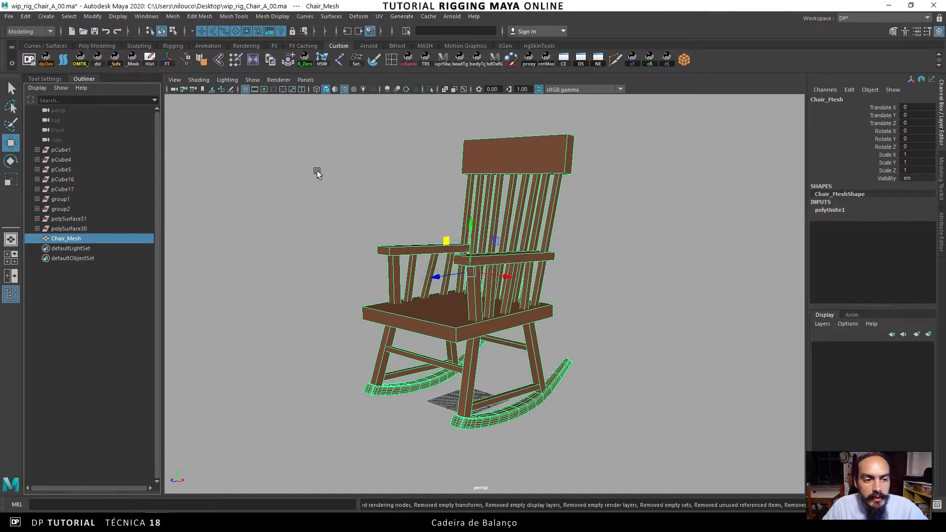
Try deleting the leftover pCube, group and polySurface nodes from pCube1 to polySurface30, and undo the deletion
left_click_drag(108, 228, 91, 151)
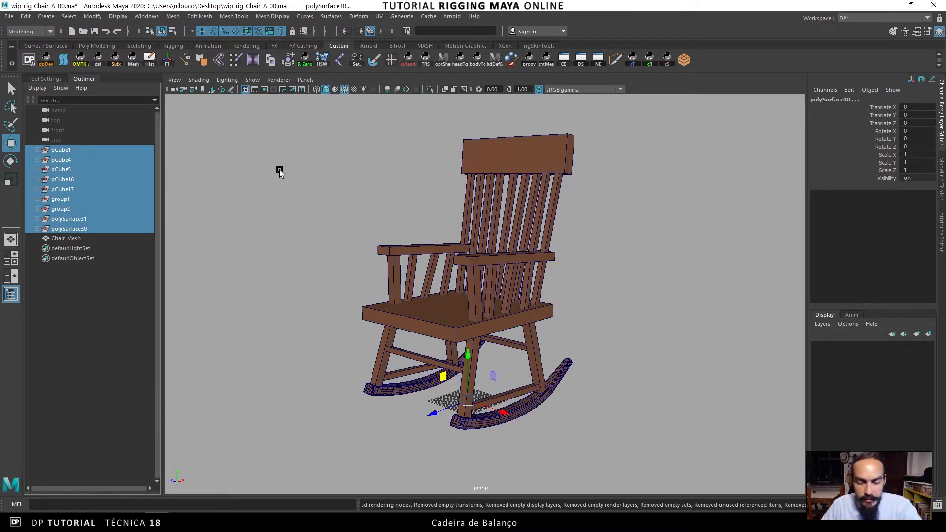
key("Delete")
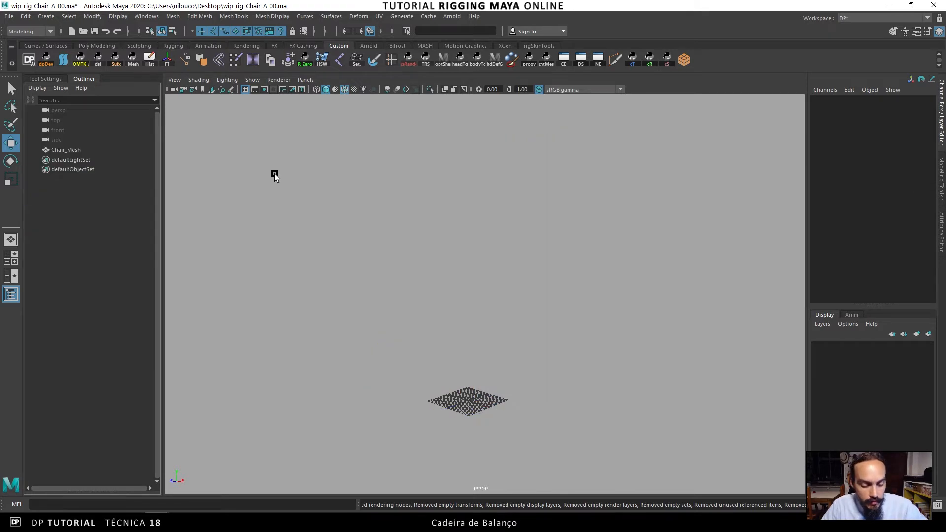
key("ctrl+z")
key("ctrl+z")
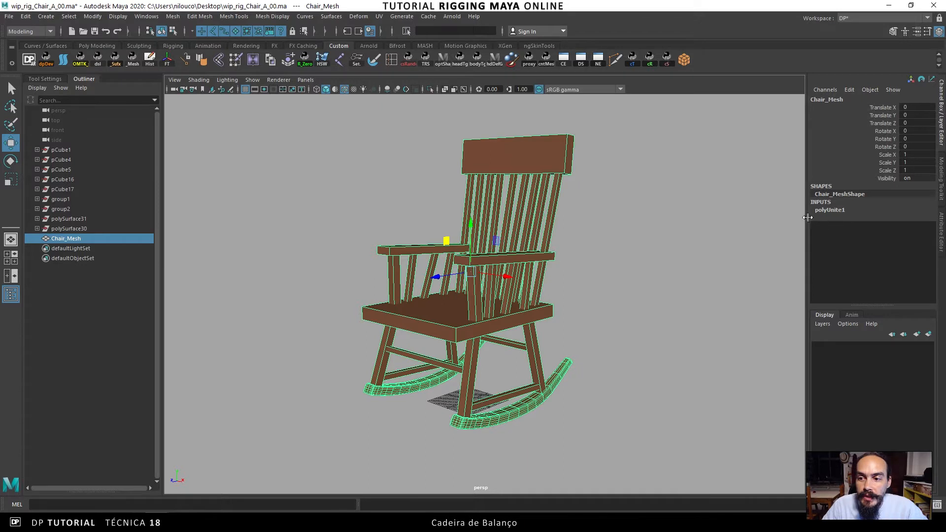
Delete the construction history of Chair_Mesh and add the mesh to a new display layer named Geo_Lyr
left_click(151, 59)
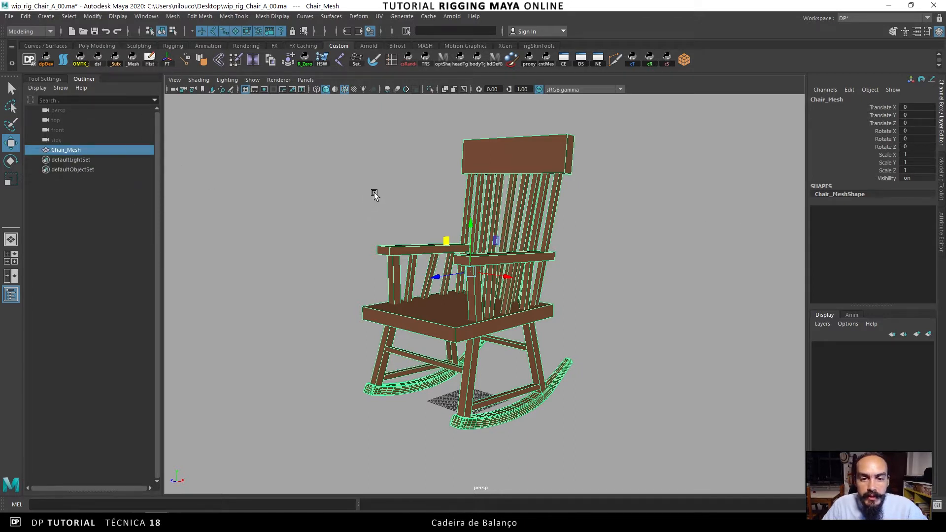
left_click(928, 334)
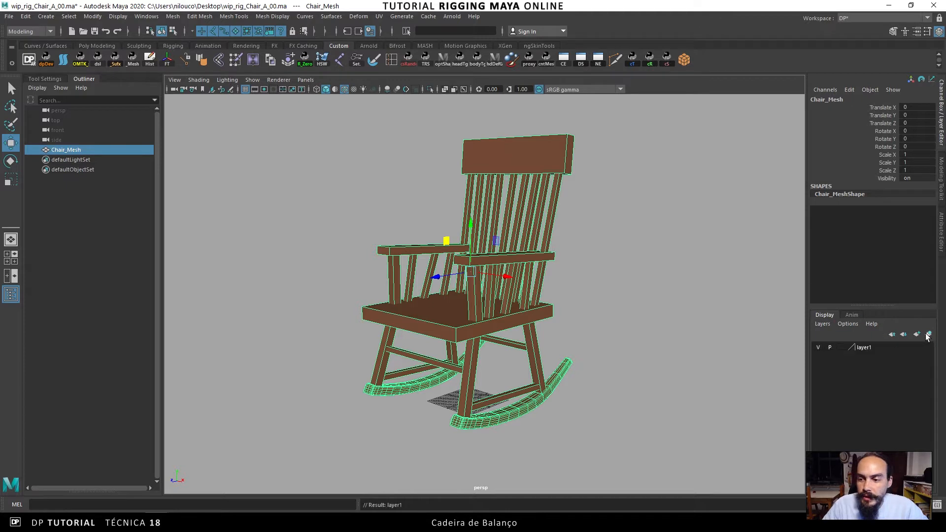
double_click(860, 347)
type("Geo_Lyr")
key("Return")
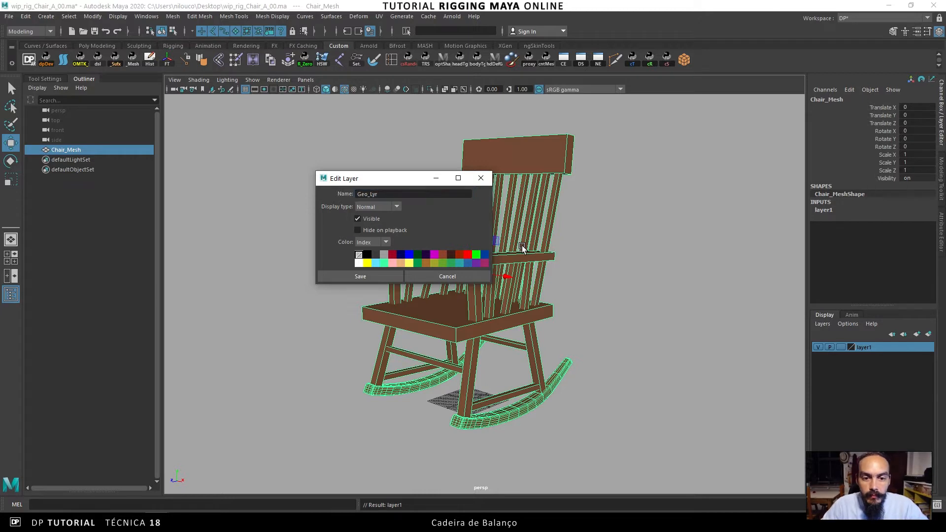
left_click(360, 277)
left_click(213, 170)
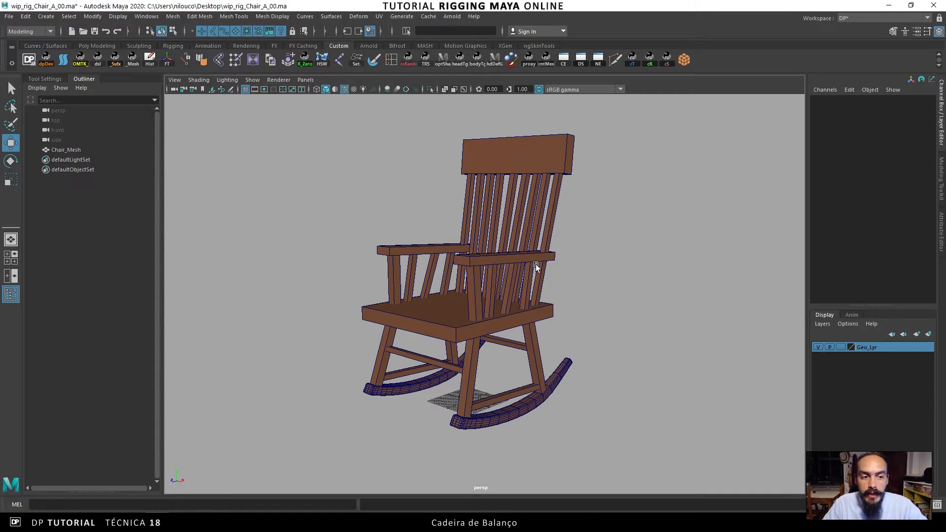
Open dpAutoRigSystem and create an Fk Line guide named Chair_A
left_click_drag(525, 251, 495, 248, "alt")
left_click_drag(447, 209, 422, 314)
left_click(29, 60)
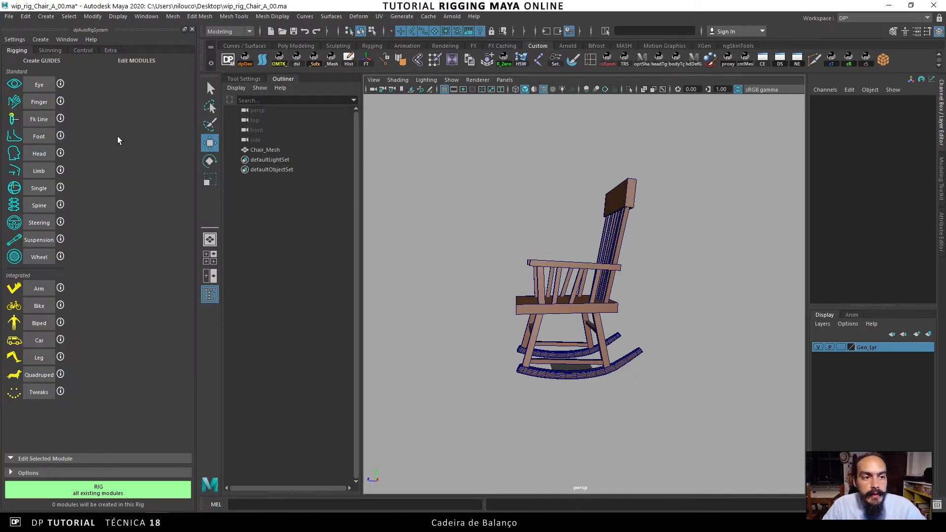
left_click(39, 119)
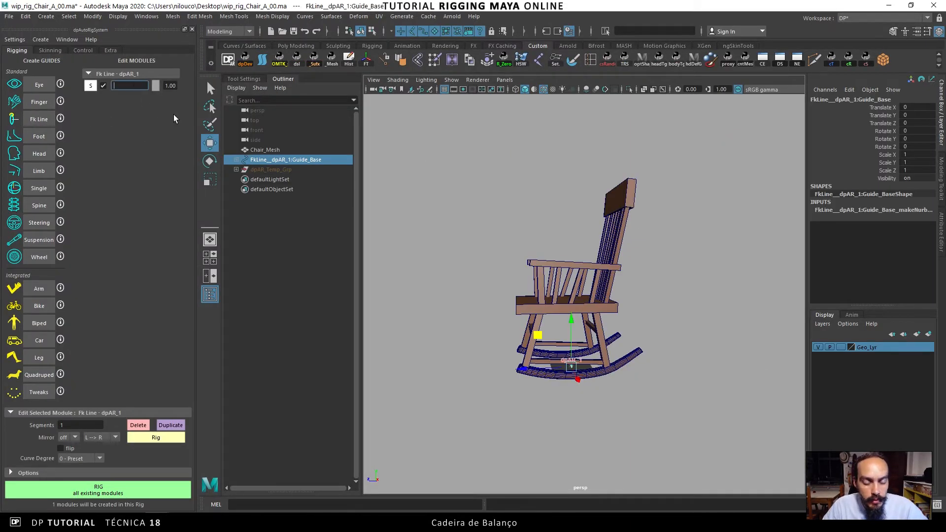
type("Chair")
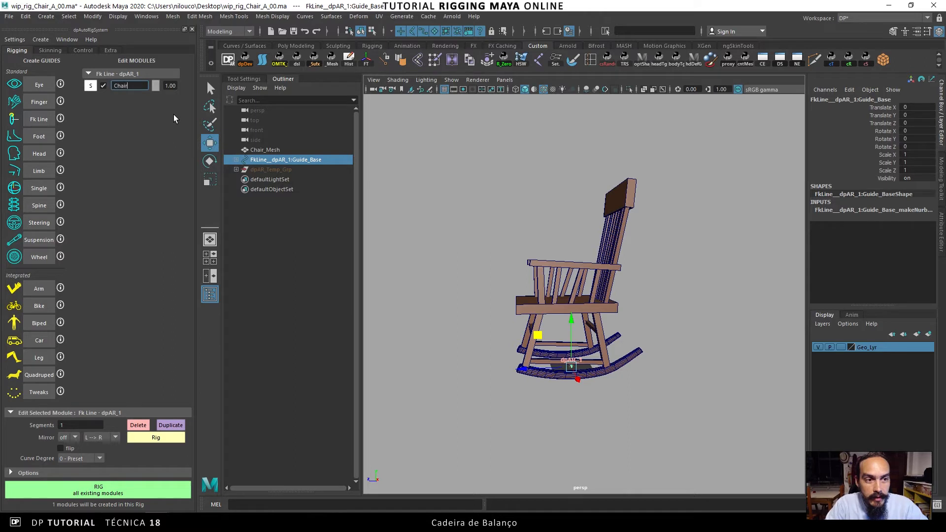
type("_")
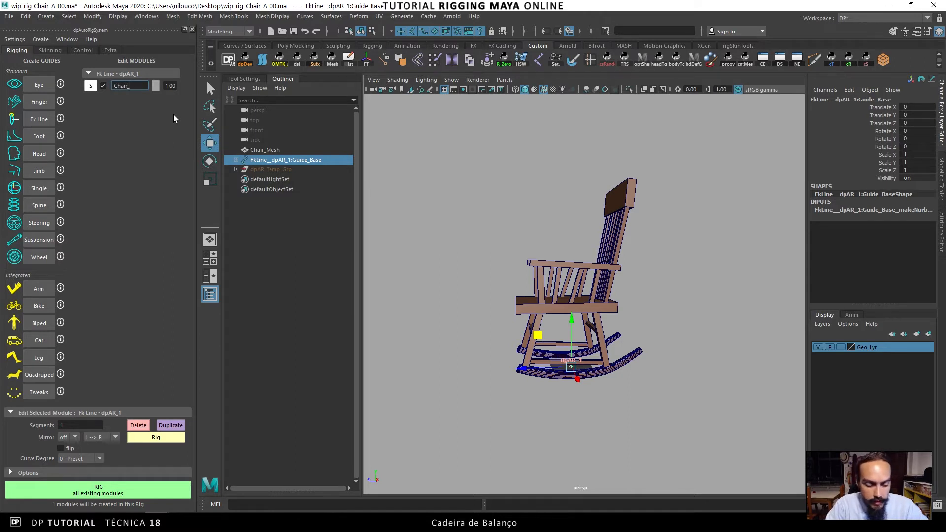
type("A")
key("Return")
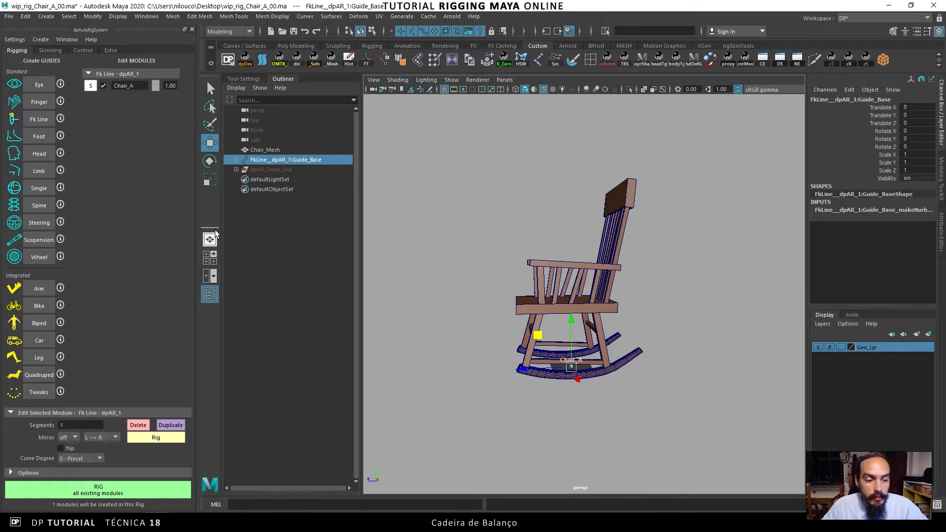
Enlarge the base radius of the Chair_A guide to about 38.6 units, wider than the rockers
scroll(481, 310, "up", 5)
left_click_drag(573, 280, 556, 286, "alt")
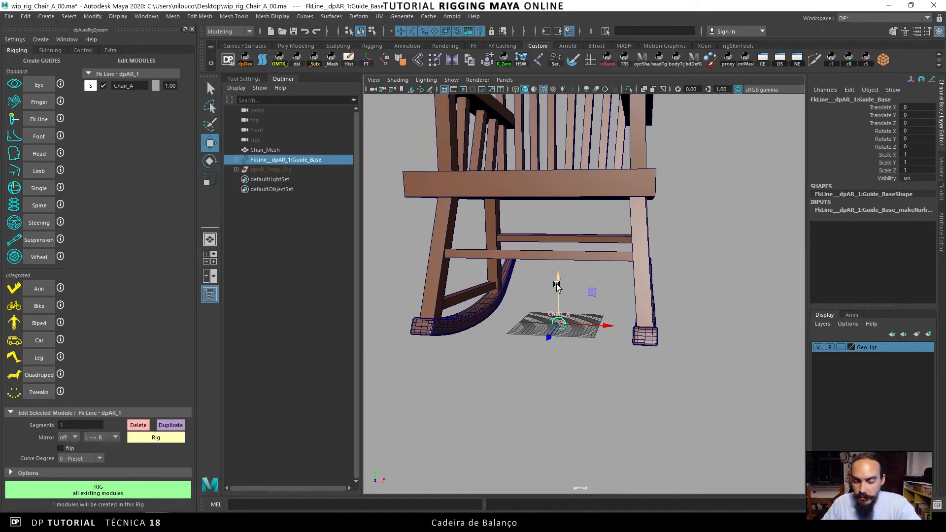
left_click(557, 285)
left_click(602, 328)
left_click(648, 329)
key("ctrl+z")
left_click_drag(604, 329, 545, 185)
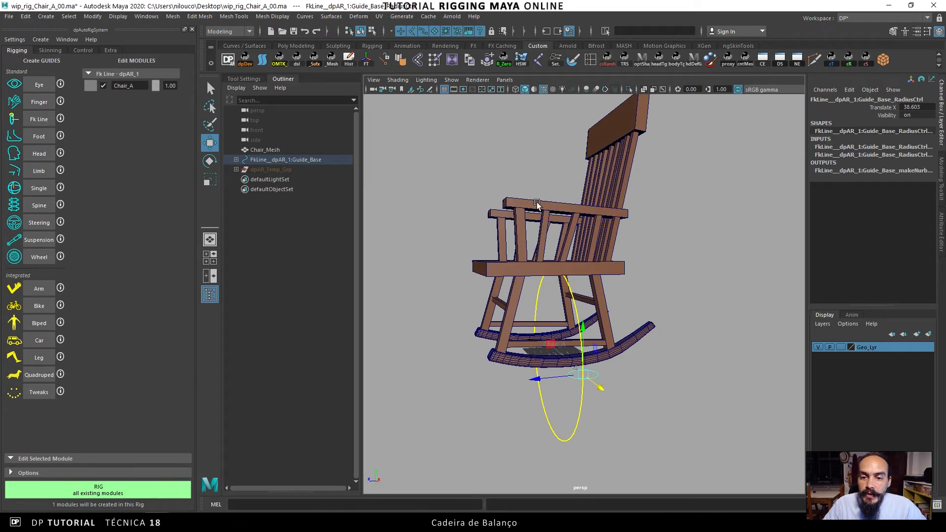
Rig all existing modules from the Chair_A guide and dismiss the log
left_click_drag(542, 221, 634, 270, "alt")
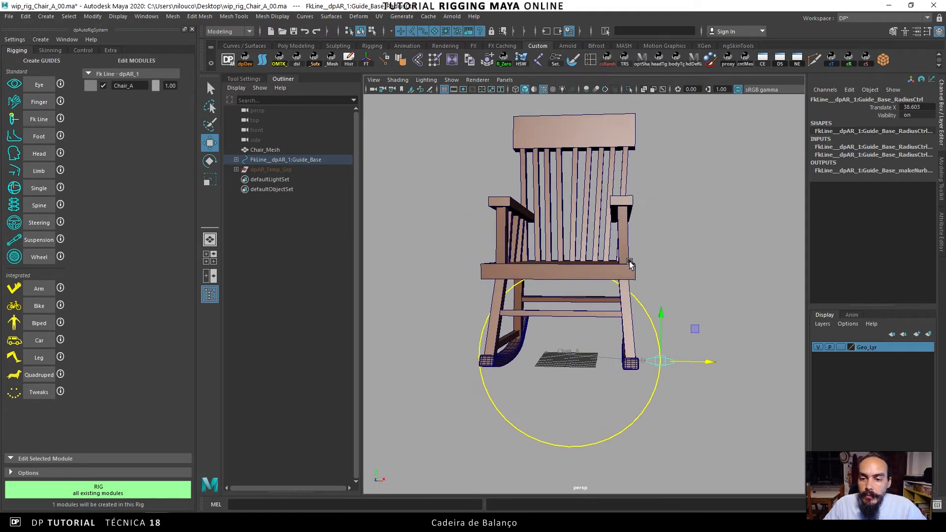
left_click_drag(663, 314, 551, 207, "alt")
left_click_drag(550, 199, 549, 278, "alt")
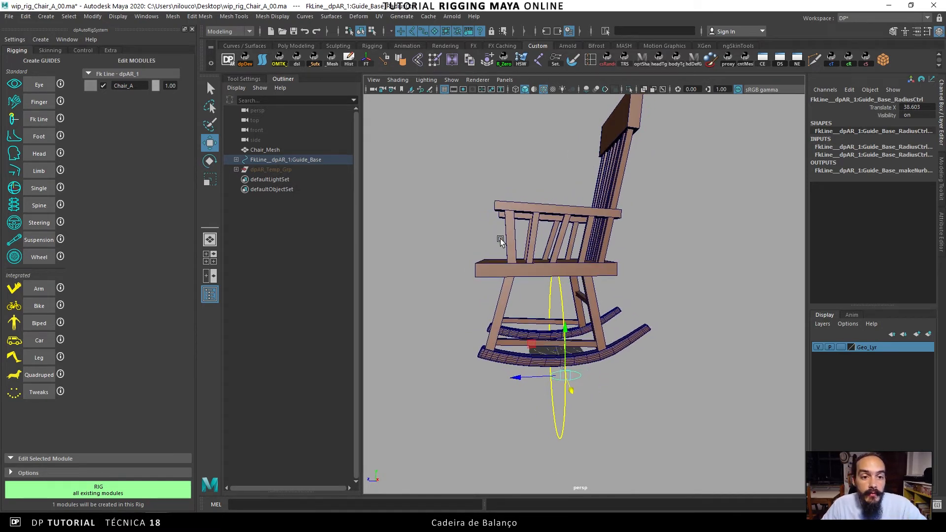
left_click_drag(552, 268, 567, 281, "alt")
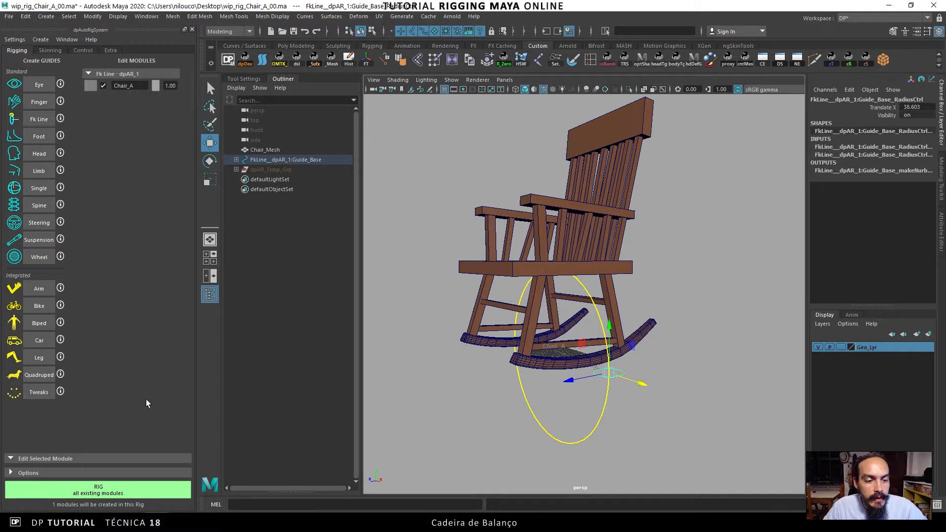
left_click(118, 487)
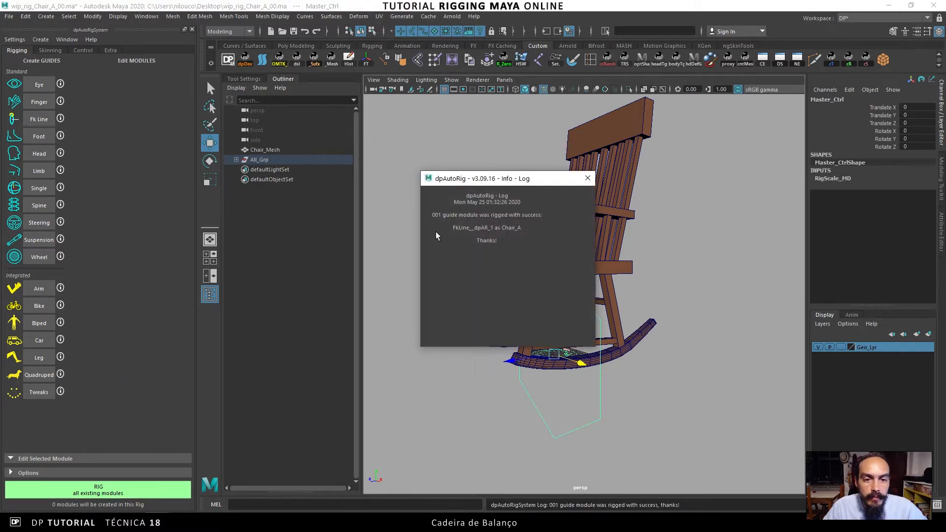
left_click(586, 178)
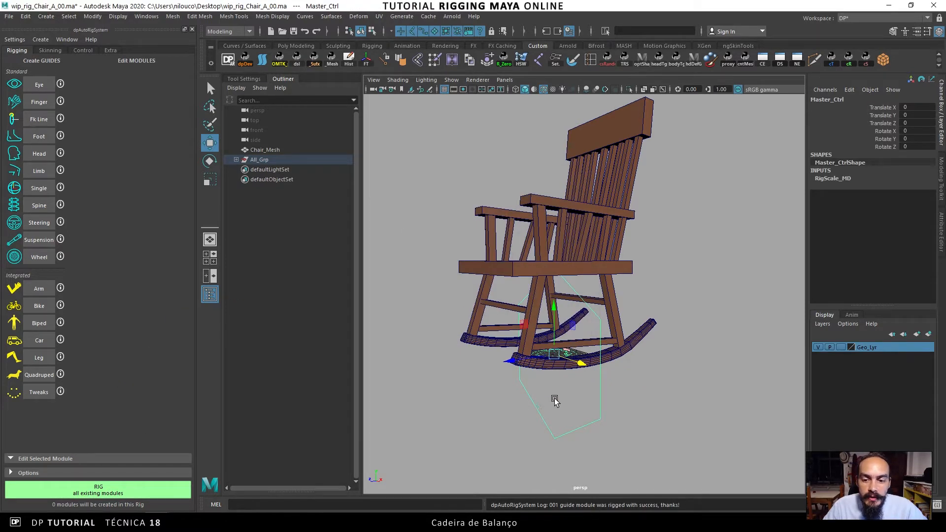
Scale up the control vertices of the Master, Global and Root control curves so they surround the chair's base, and return to object mode
left_click(602, 346)
left_click_drag(604, 345, 668, 347, "alt")
middle_click_drag(613, 341, 591, 313, "alt")
right_click_drag(591, 313, 610, 386, "alt")
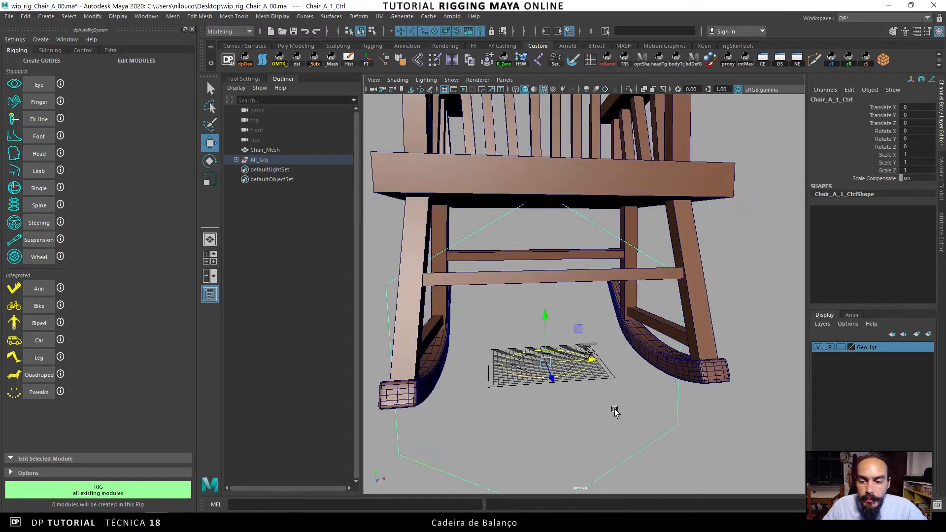
left_click(614, 412)
left_click(554, 378)
key("Down")
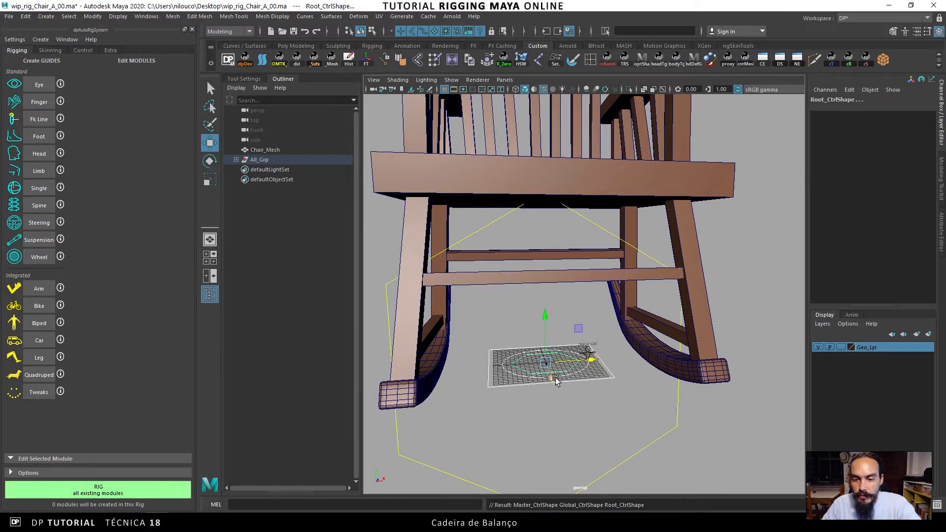
left_click(371, 31)
left_click_drag(493, 335, 606, 389)
key("r")
mouse_move(561, 315)
left_mouse_down("alt")
mouse_move(565, 348)
mouse_move(567, 329)
left_mouse_up("alt")
left_click_drag(595, 358, 702, 380)
left_click_drag(648, 374, 635, 334, "alt")
scroll(635, 334, "up", 3)
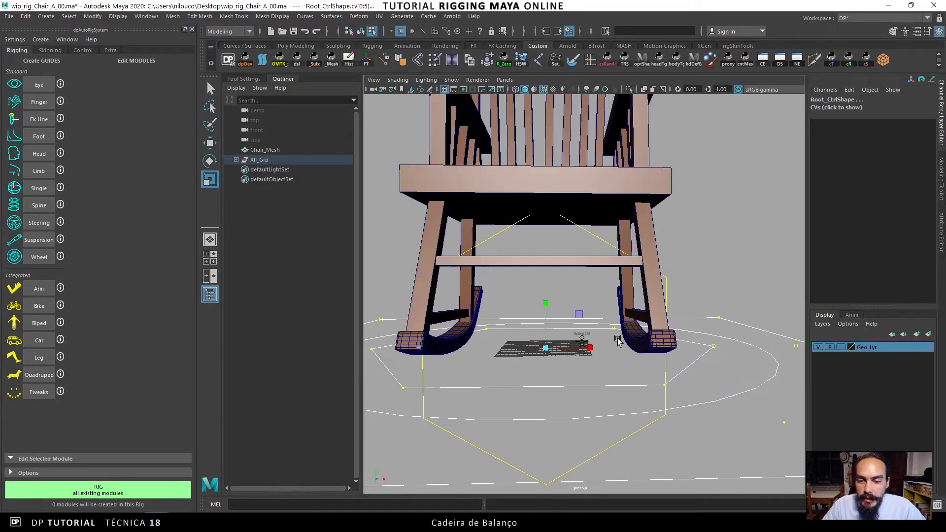
left_click(603, 309)
key("F8")
Move the parent group of Option_Ctrl sideways, away from the rockers toward the surrounding control circle
left_click(586, 340)
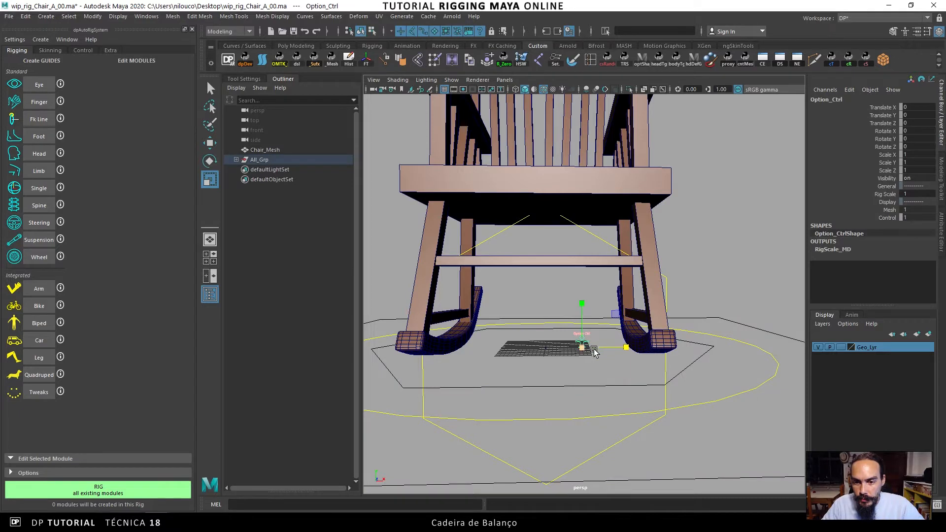
key("Up")
key("w")
left_click_drag(625, 348, 594, 342)
Rotate the control vertices of the Chair_A_1_Ctrl curve so that the shape lies flat, parallel to the ground
left_click(667, 294)
left_click_drag(667, 294, 562, 291, "alt")
left_click(560, 270)
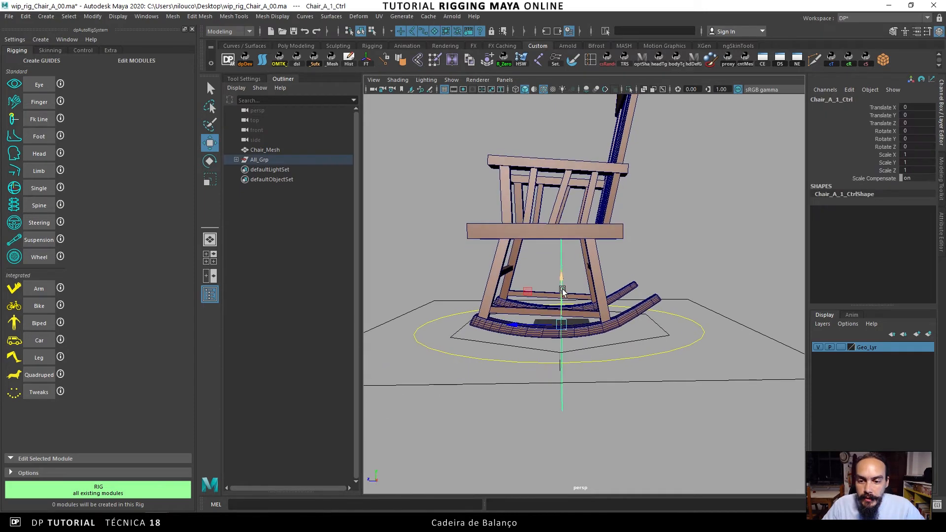
key("Down")
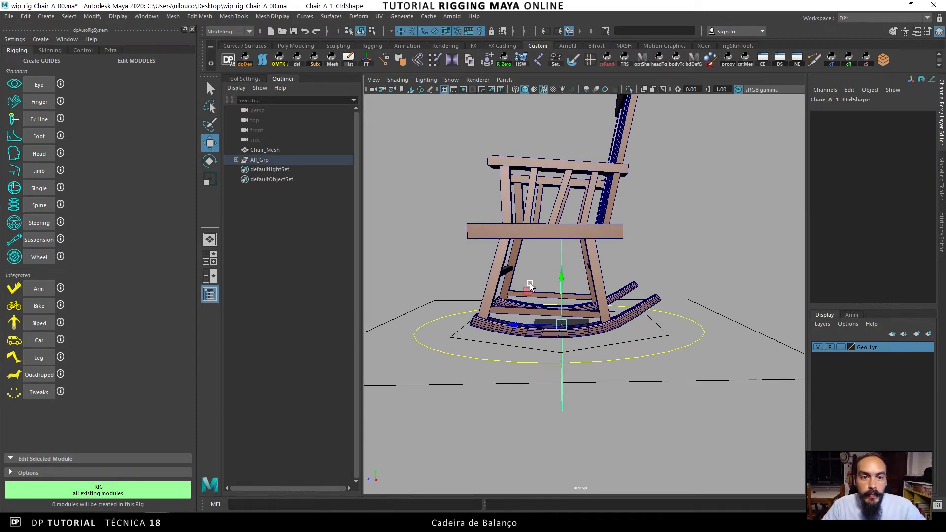
left_click_drag(556, 281, 636, 365, "alt")
key("F8")
left_click_drag(633, 186, 421, 448)
key("e")
left_click_drag(571, 301, 500, 317, "alt")
key("ctrl+z")
right_click_drag(517, 285, 545, 298, "ctrl+shift")
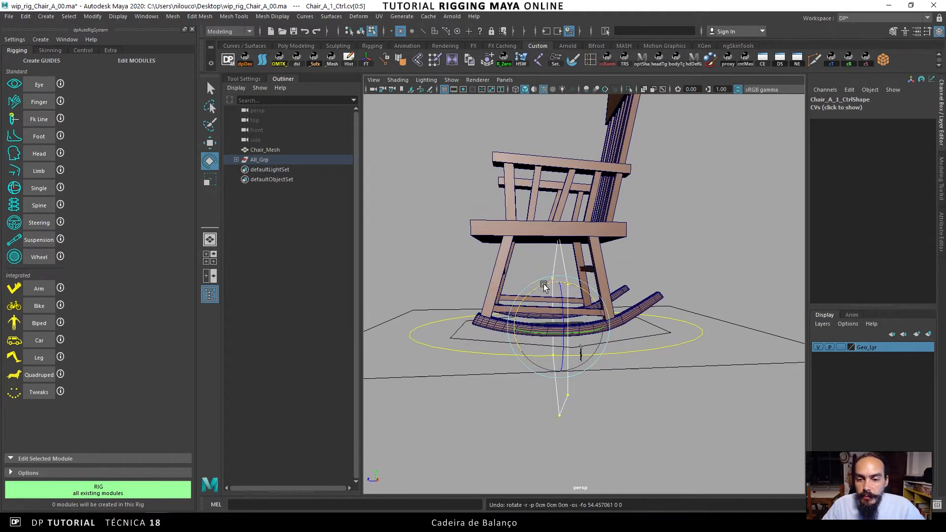
left_click_drag(538, 287, 534, 243)
Raise the control vertices of Chair_A_1_Ctrl to just below the chair's seat
key("w")
left_click_drag(667, 242, 634, 270)
left_click_drag(471, 271, 458, 242, "shift")
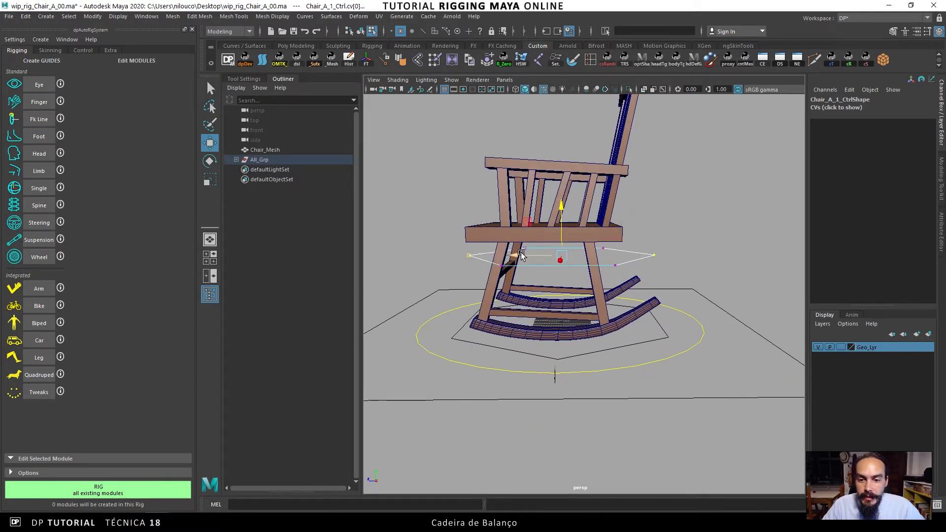
key("r")
left_click_drag(516, 256, 551, 263)
key("ctrl+z")
Return to object mode and group Chair_A_1_Ctrl on its own beneath Chair_A_1_Ctrl_Zero
key("w")
right_click_drag(560, 262, 590, 239)
left_click_drag(590, 242, 631, 236, "alt")
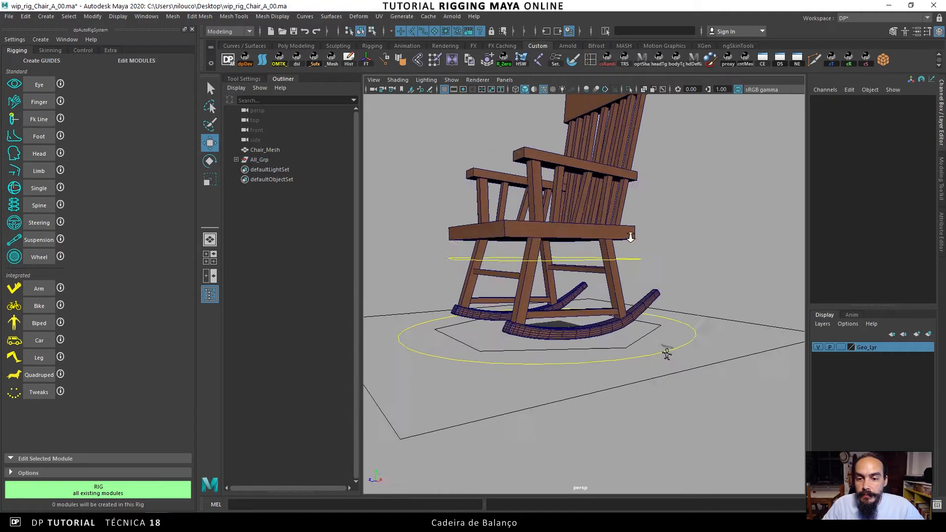
right_click_drag(631, 235, 566, 256, "alt")
left_click(587, 262)
key("f")
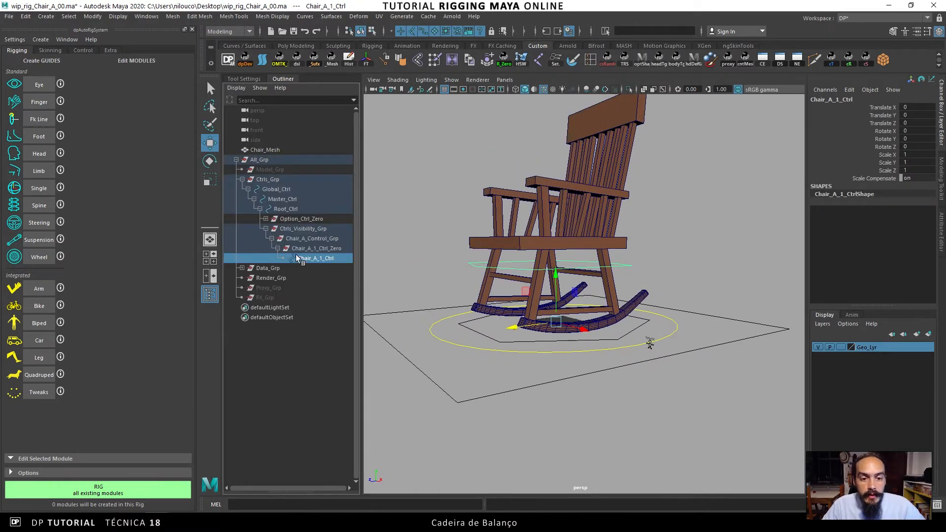
left_click(313, 248)
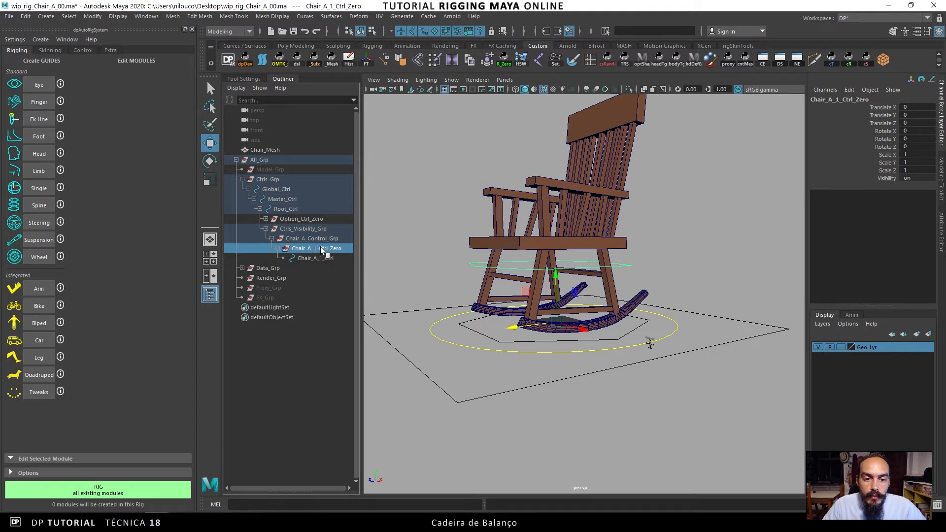
left_click(322, 259)
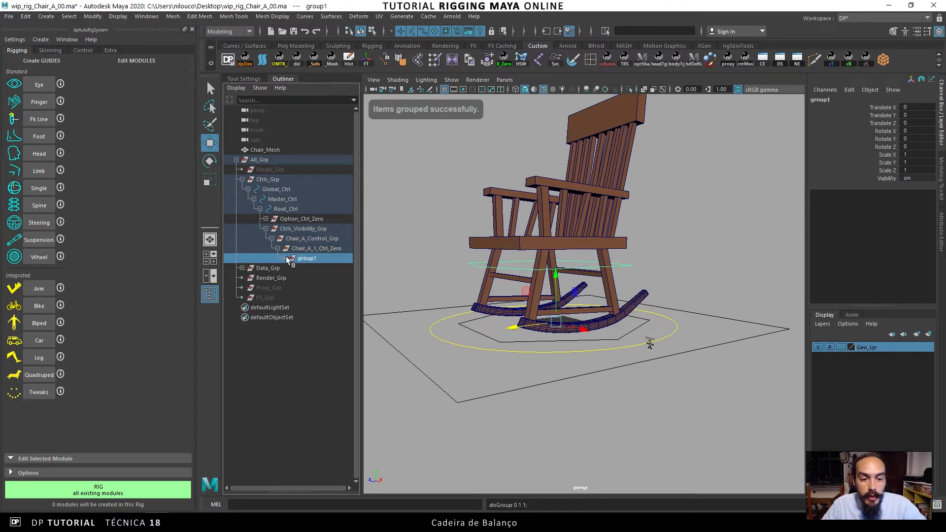
Rename the new group above the chair control as Chair_A_1_Ctrl_SDK_Grp and widen the Outliner to show the full name
left_click(283, 258)
double_click(322, 268)
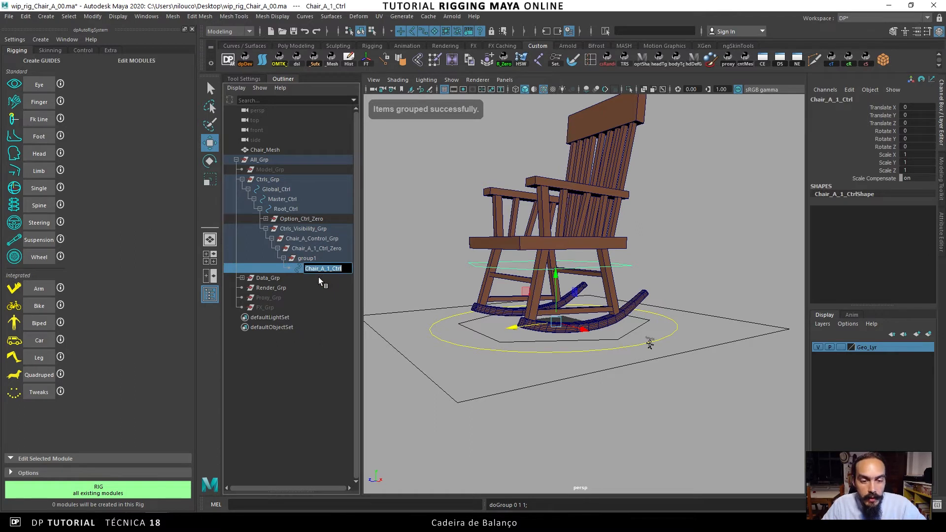
double_click(318, 258)
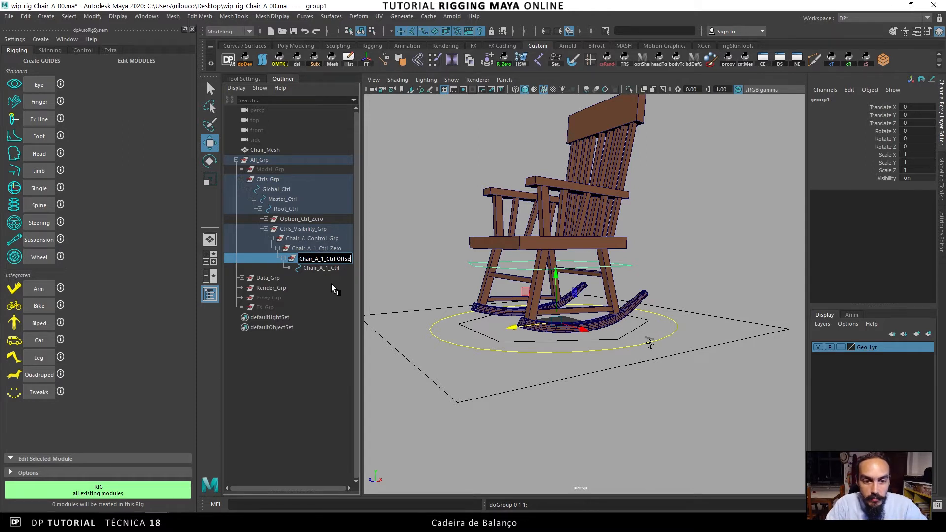
type("Chair_A_1_Ctrl_SDK_Grp")
key("Return")
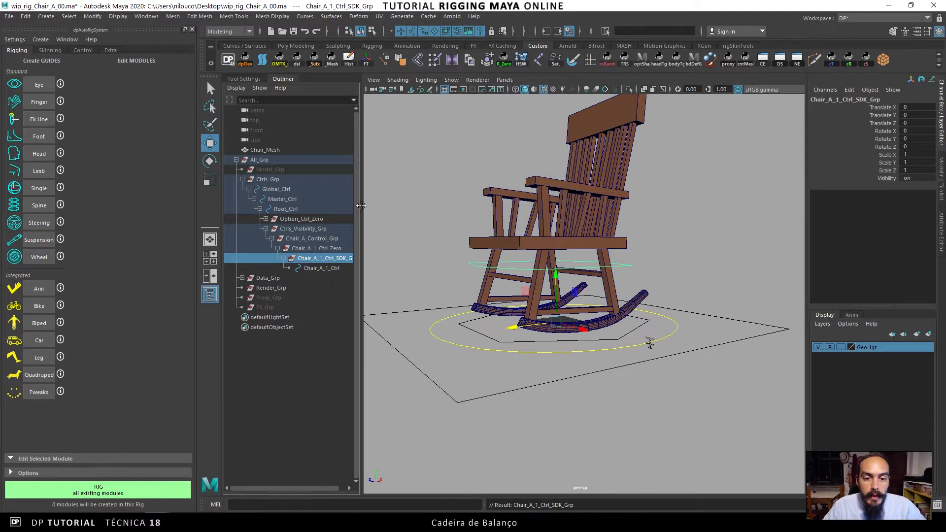
left_click_drag(362, 243, 410, 249)
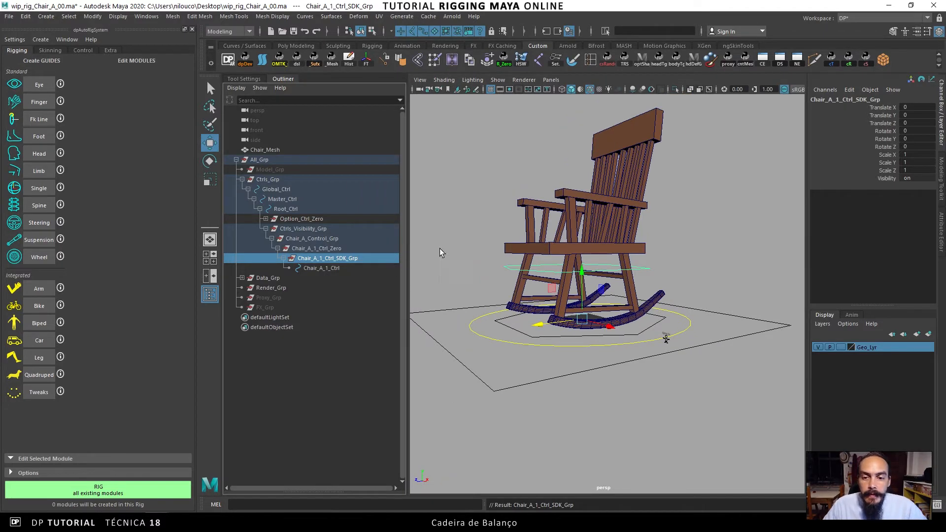
Skin Chair_Mesh to the Chair_A_1_Jnt joint with the dpAutoRigSystem skinning tools
left_click(621, 178)
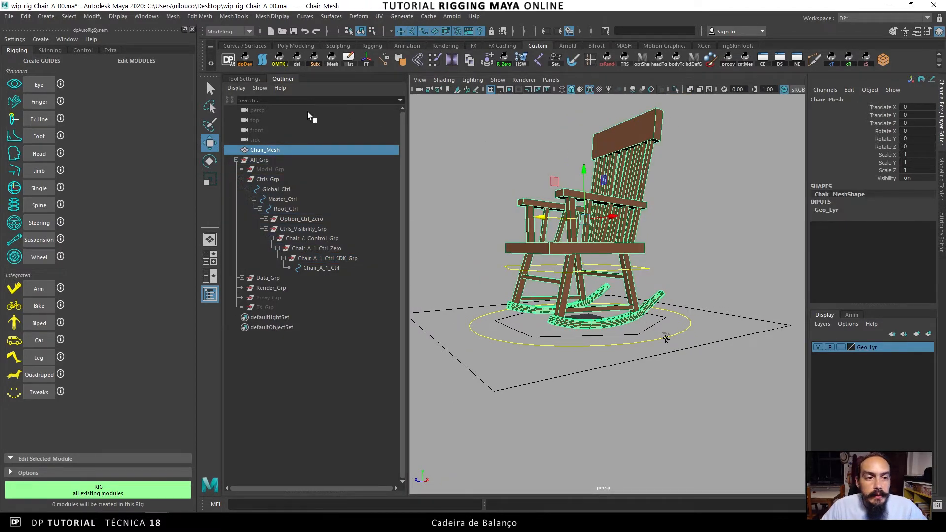
left_click(51, 51)
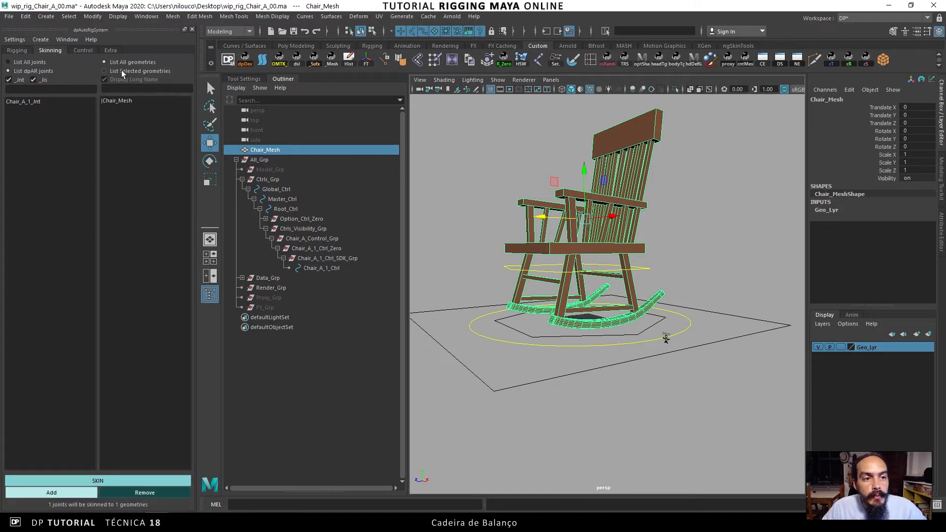
left_click(97, 480)
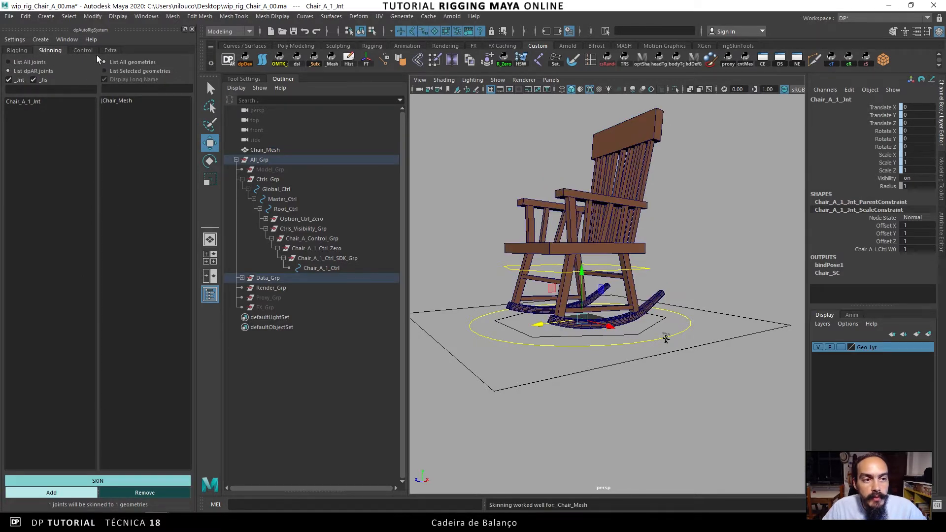
Test the skinning by rotating Chair_A_1_Ctrl, and undo the rotation
left_click(669, 253)
left_click_drag(669, 253, 648, 258, "alt")
left_click(637, 268)
key("e")
left_click_drag(580, 298, 561, 267)
key("ctrl+z")
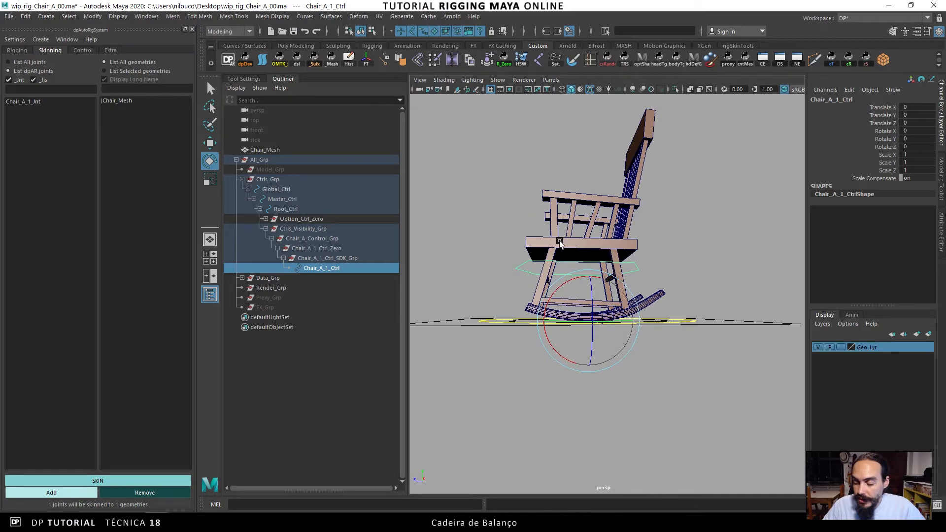
Switch to the side view, frame the rockers and turn off Discrete Rotate for the Rotate tool
right_click_drag(568, 266, 604, 271, "alt")
key("space")
left_click_drag(602, 272, 641, 275)
middle_click_drag(625, 273, 546, 234, "alt")
right_click_drag(546, 233, 631, 241, "alt")
left_click_drag(621, 298, 621, 298)
right_click(623, 302)
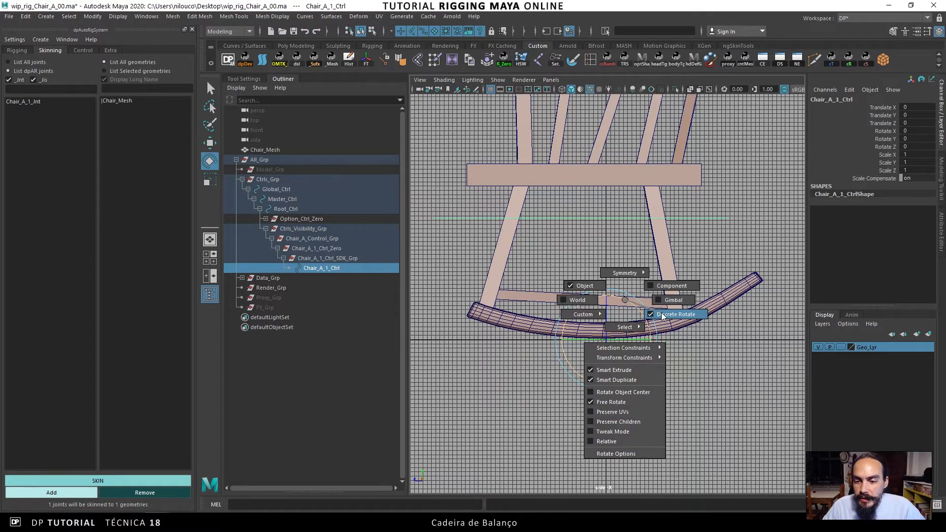
left_click_drag(623, 301, 643, 312)
Test-rotate Chair_A_1_Ctrl around X in both directions, to about 25 and -19.7 degrees
key("ctrl+z")
key("ctrl+z")
key("ctrl+z")
key("ctrl+z")
key("ctrl+z")
key("ctrl+z")
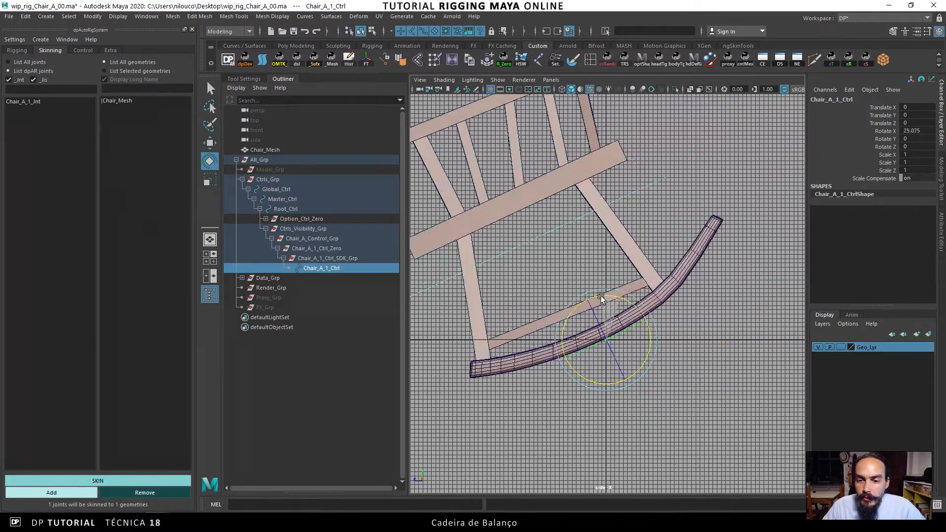
left_click_drag(623, 309, 641, 308)
key("w")
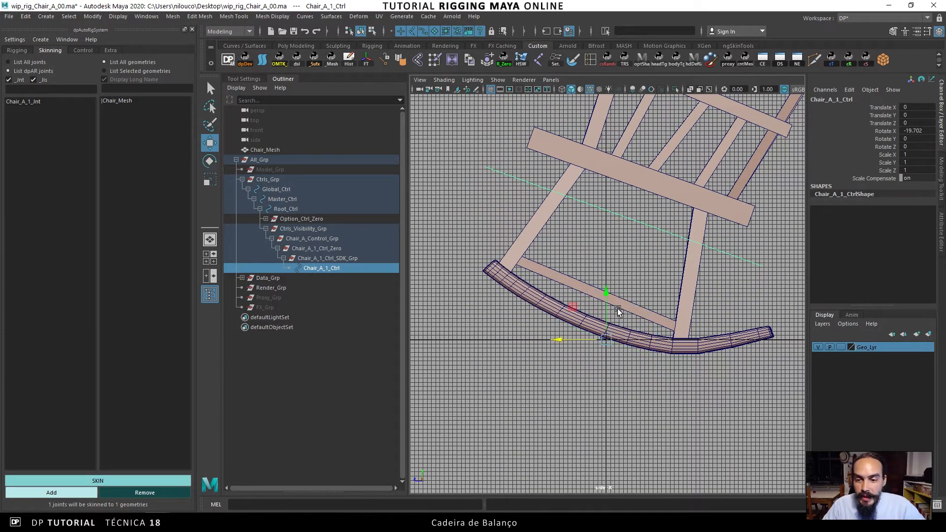
Try shifting the tilted Chair_A_1_Ctrl to follow the rockers' contact with the ground, and undo the moves and rotation
middle_click_drag(581, 306, 541, 301, "alt")
left_click_drag(538, 300, 503, 287)
left_click_drag(585, 294, 592, 278)
key("ctrl+z")
key("ctrl+z")
key("ctrl+z")
key("ctrl+z")
key("ctrl+z")
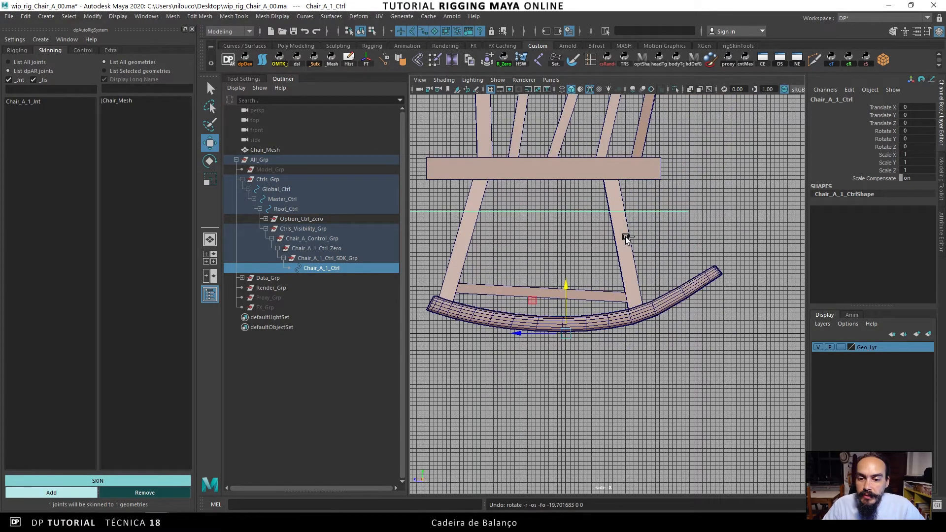
Return to the perspective view, clear the selection and open the dpAutoRigSystem control creation tools
middle_click_drag(564, 289, 591, 331, "alt")
right_click_drag(592, 331, 595, 279, "alt")
key("space")
mouse_move(595, 286)
left_mouse_down()
mouse_move(613, 276)
mouse_move(606, 286)
left_mouse_up()
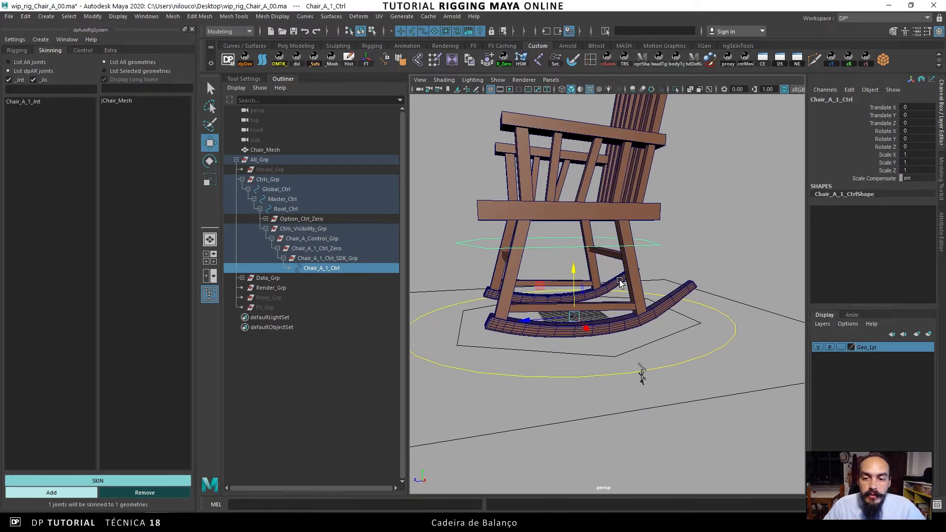
left_click_drag(608, 270, 613, 275, "alt")
left_click(687, 228)
left_click_drag(650, 241, 526, 228, "alt")
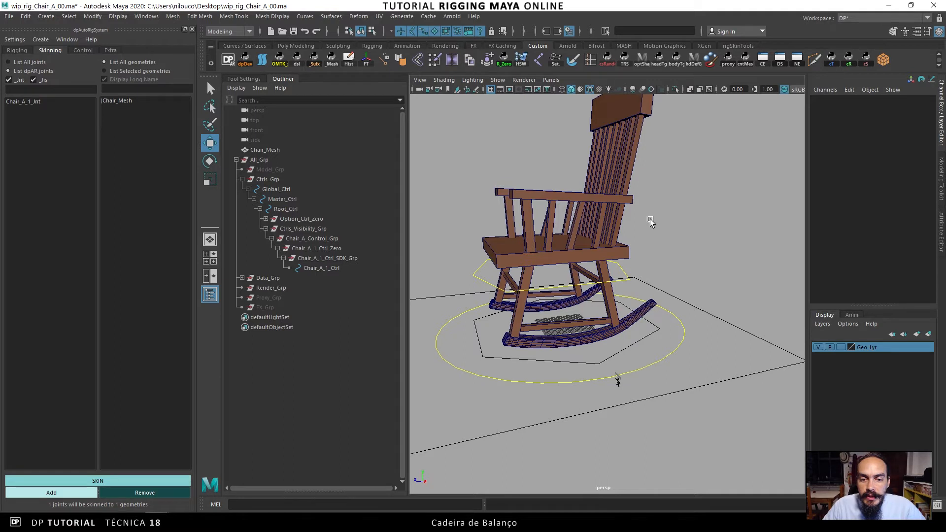
left_click(81, 50)
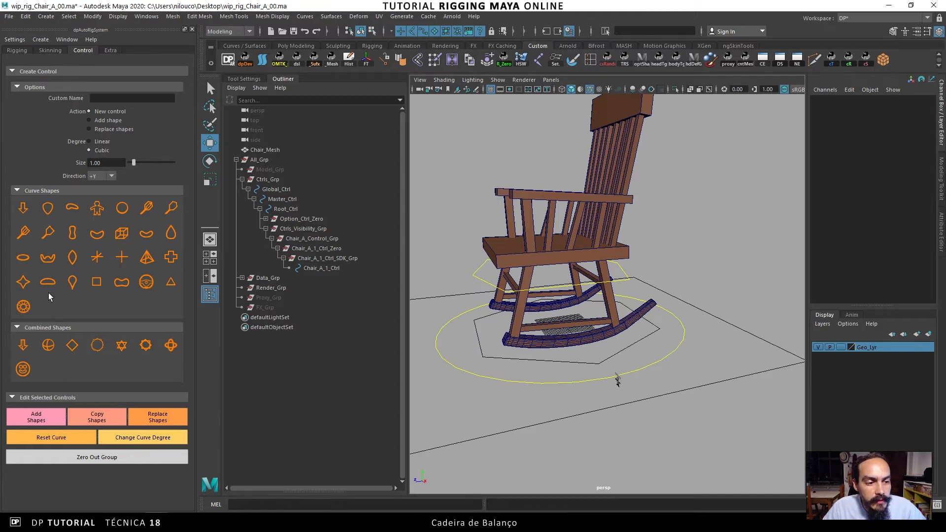
left_click(24, 209)
scroll(561, 385, "up", 10)
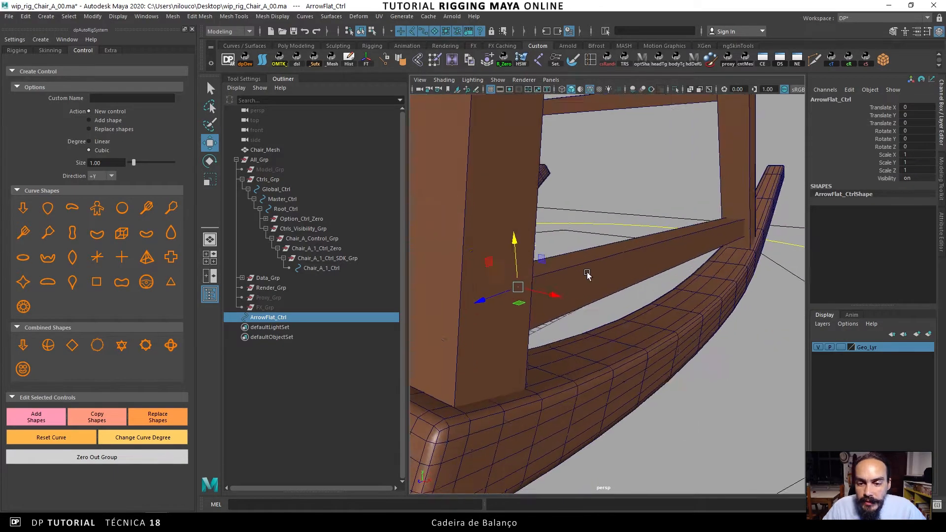
scroll(722, 275, "down", 10)
left_click_drag(615, 271, 572, 281, "alt")
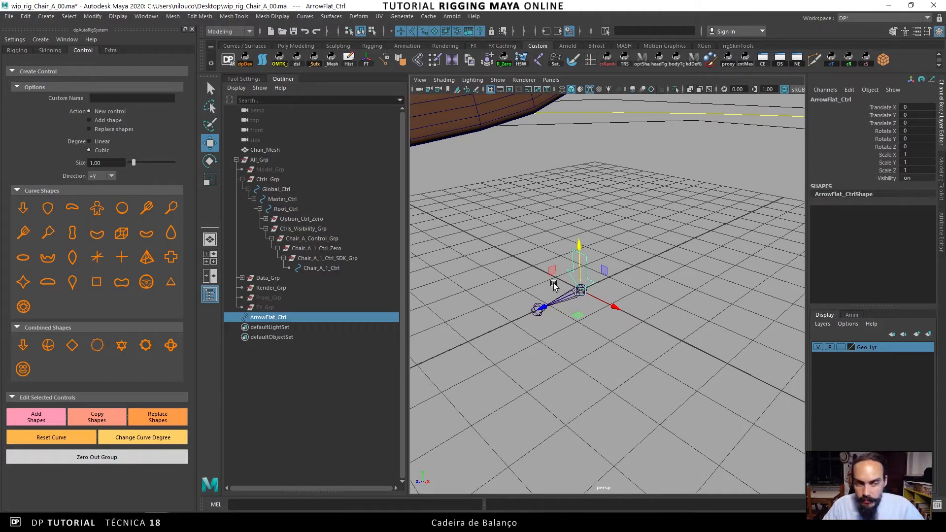
key("Delete")
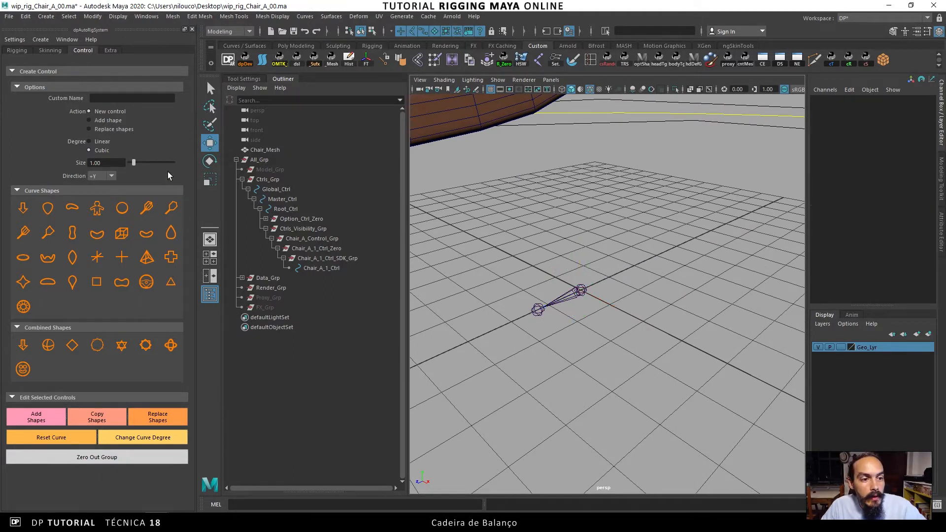
Create a flat arrow control with size 5 and direction -Z
left_click(117, 162)
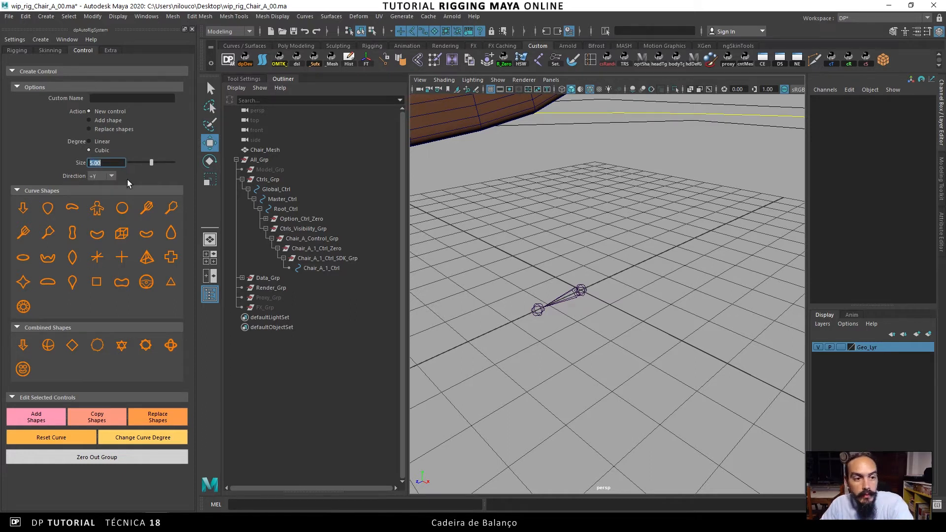
left_click(101, 176)
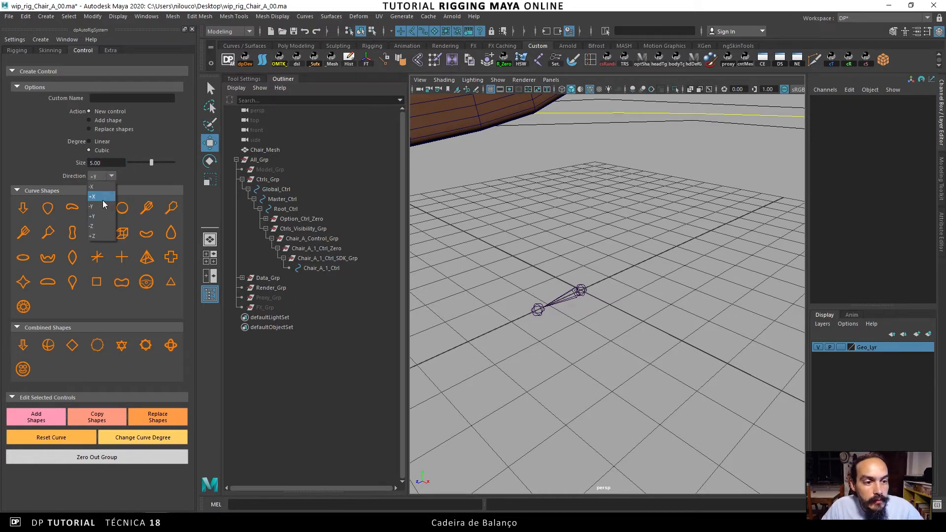
left_click(102, 230)
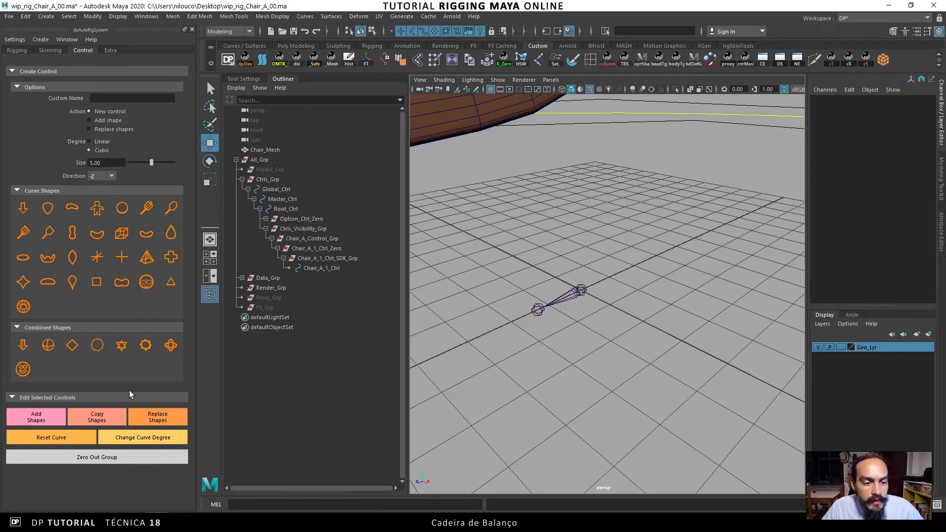
left_click(24, 208)
left_click_drag(464, 253, 554, 239, "alt")
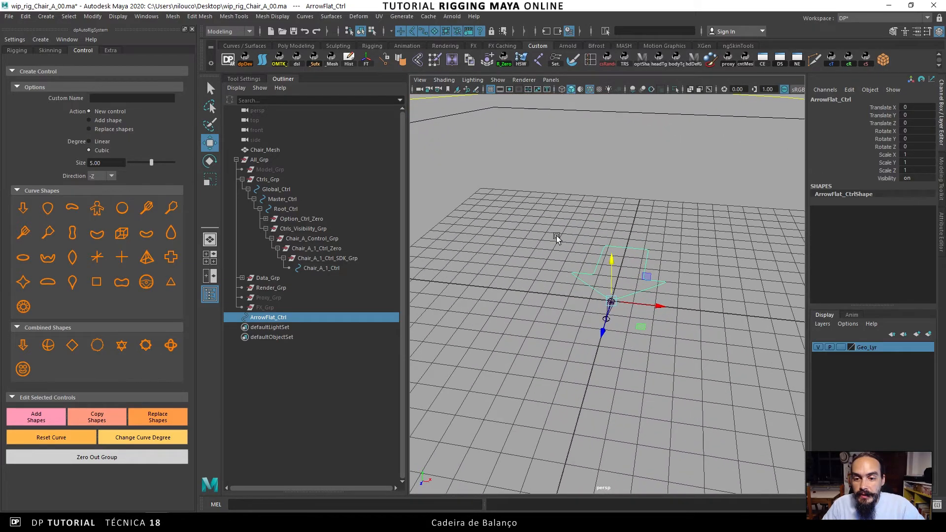
Set Rotate Z of ArrowFlat_Ctrl to 90 so the arrow lies sideways
key("e")
left_click_drag(568, 241, 655, 296, "alt")
double_click(916, 147)
type("90")
key("Return")
left_click_drag(601, 244, 572, 253, "alt")
Duplicate the flat arrow control and set the copy's Rotate Y to 180 so it mirrors the original
key("ctrl+d")
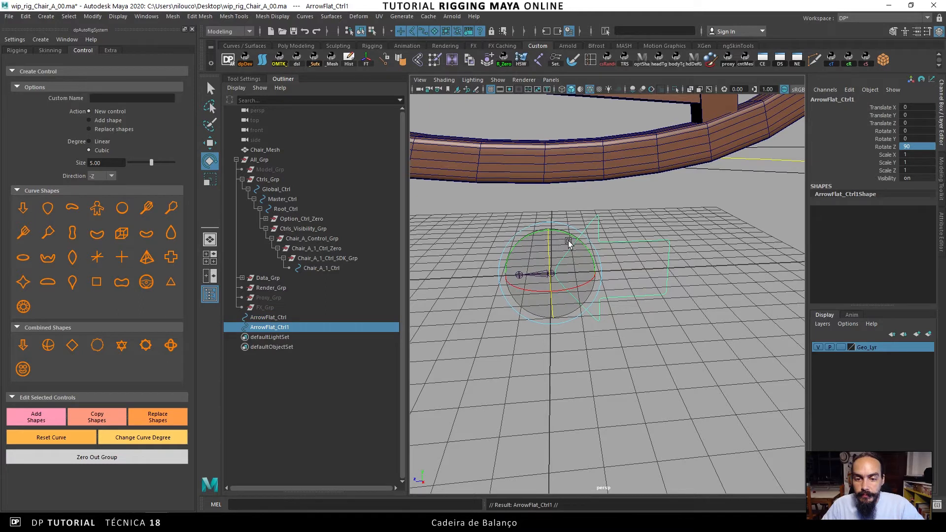
left_click_drag(568, 241, 806, 176)
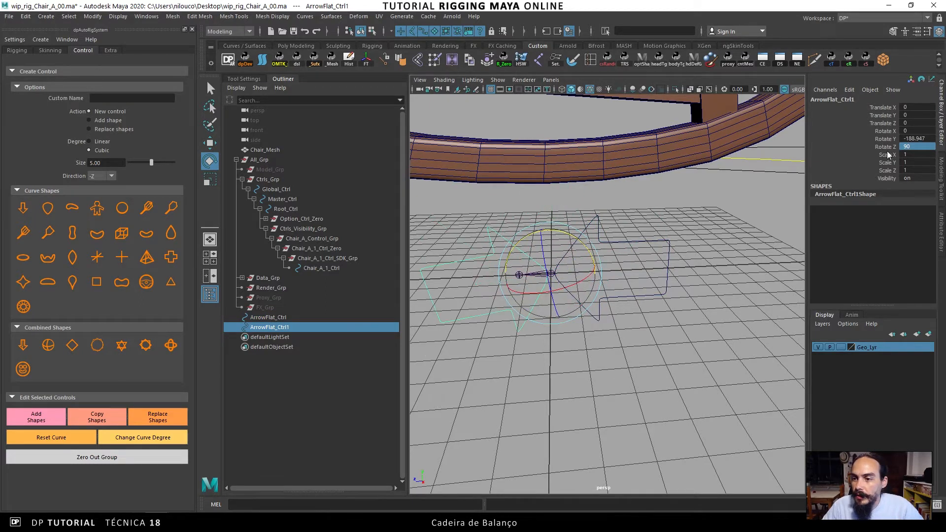
double_click(912, 139)
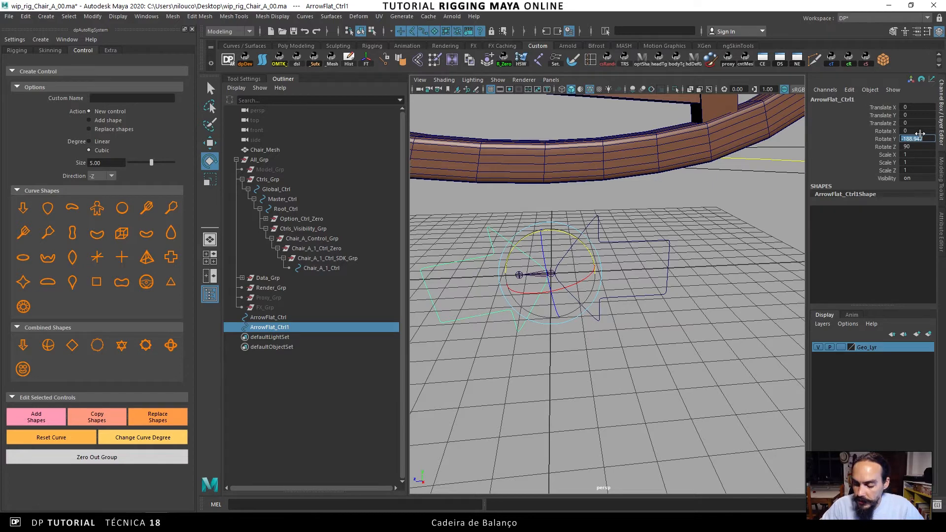
type("180")
key("Return")
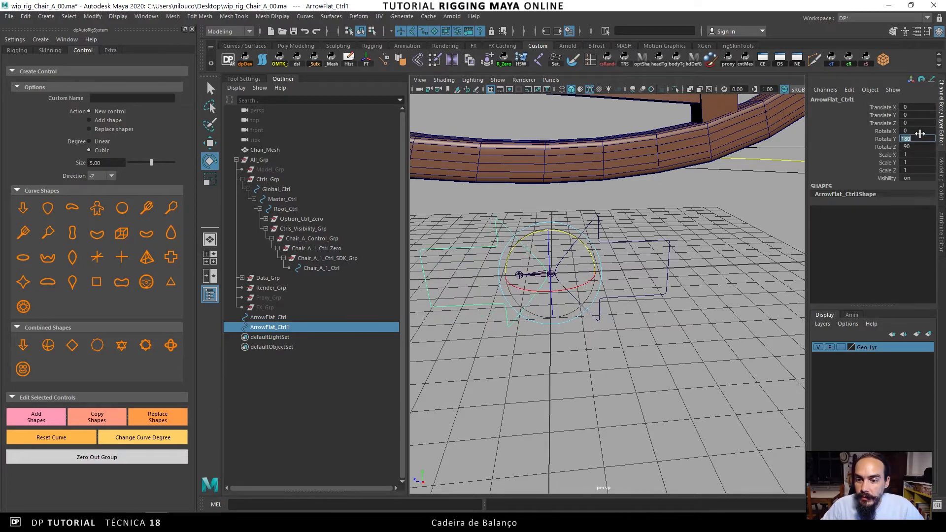
Freeze the duplicate arrow's transformations and combine its shape with the original under ArrowFlat_Ctrl
left_click_drag(554, 265, 500, 226, "alt")
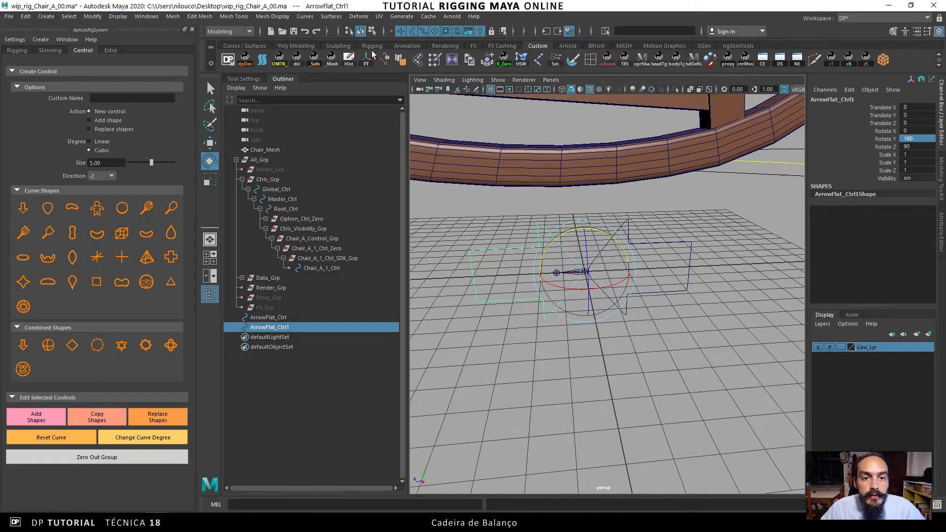
left_click(366, 60)
left_click_drag(572, 200, 607, 219, "alt")
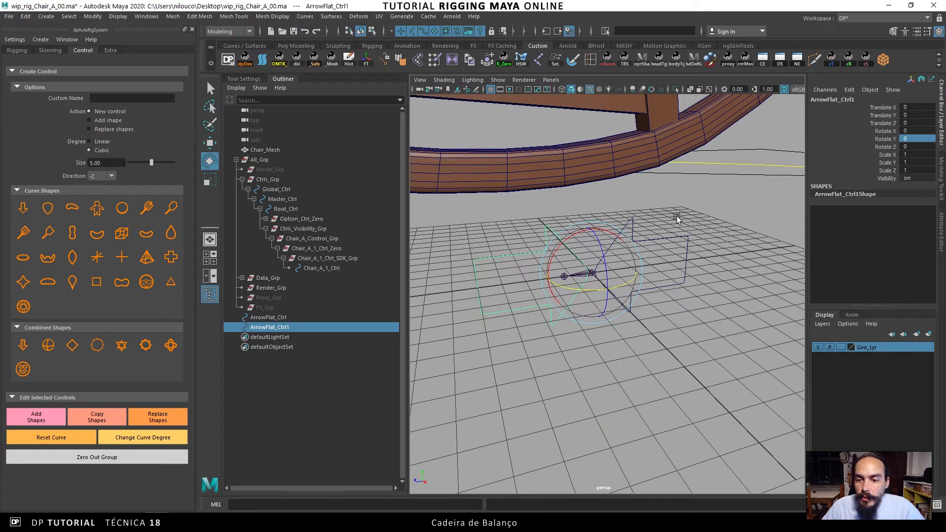
left_click_drag(673, 216, 641, 244, "shift")
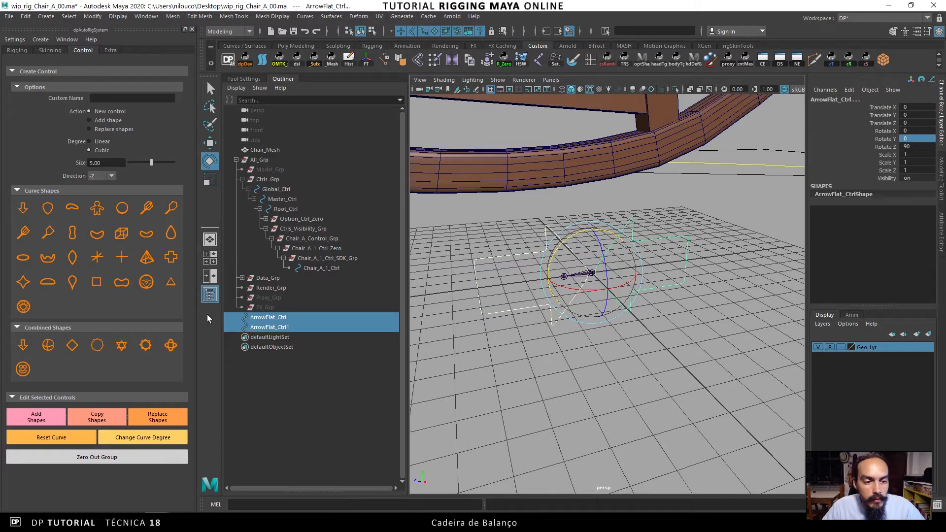
left_click(45, 420)
left_click_drag(648, 230, 624, 260, "alt")
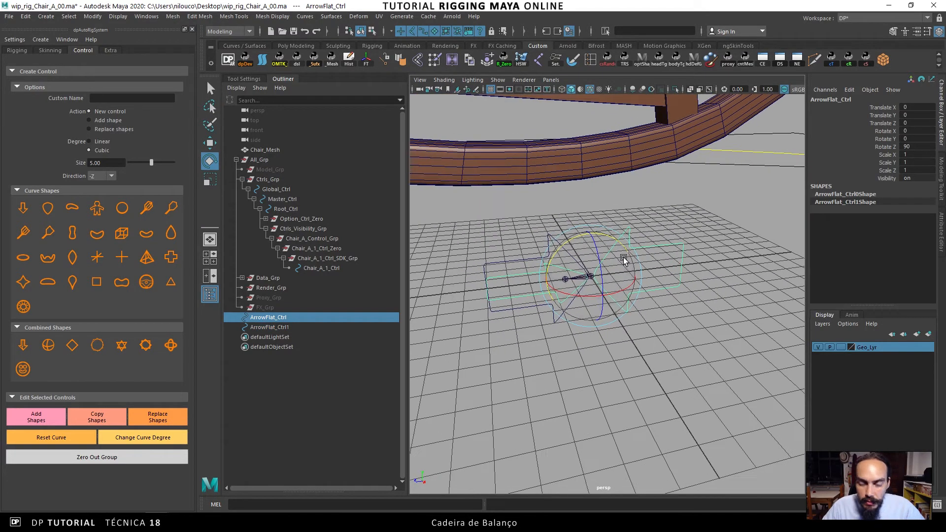
Move ArrowFlat_Ctrl to about -6.467 in Z, away from the spare copy, and switch to component editing
key("w")
middle_click_drag(612, 260, 635, 252)
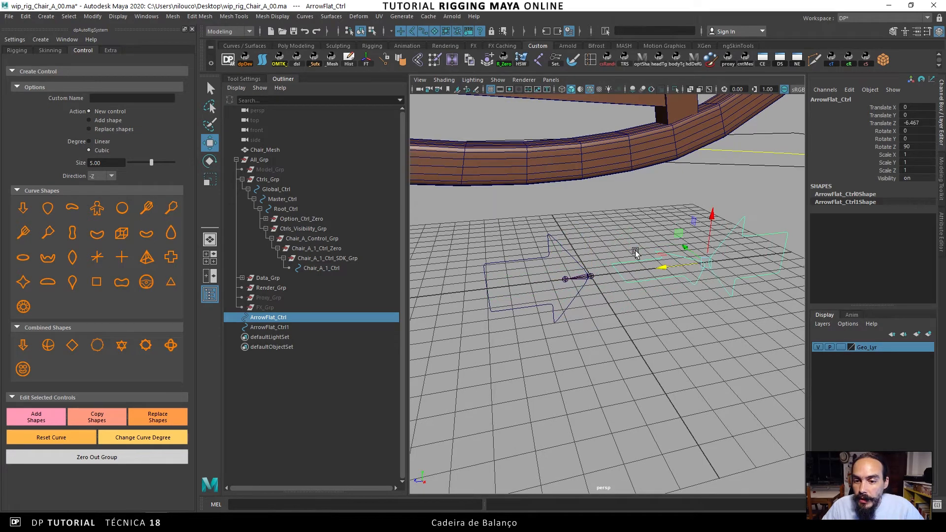
key("F8")
key("F8")
key("F8")
key("F8")
key("F8")
key("F8")
Rotate the control vertices of one arrow shape in ArrowFlat_Ctrl to turn that arrow around
left_click(616, 295)
left_click_drag(671, 257, 558, 363, "alt")
left_click(722, 274)
key("e")
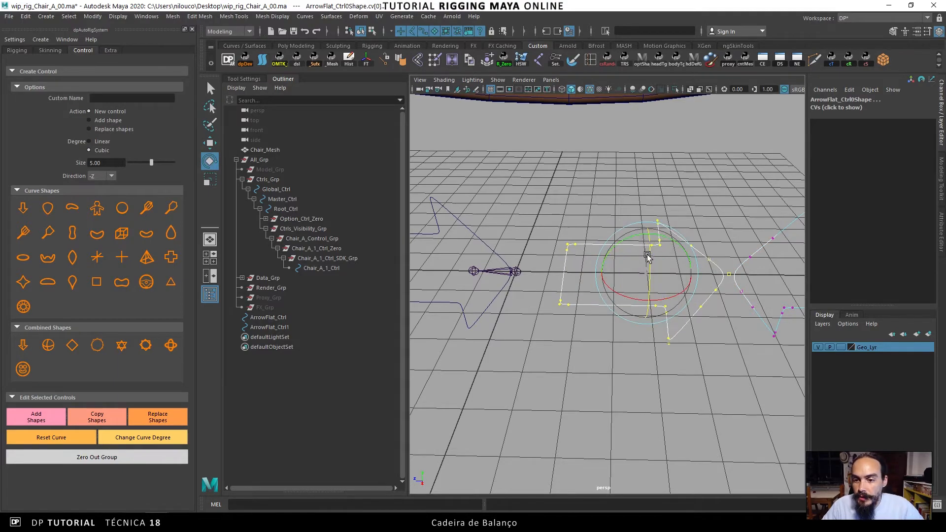
left_click_drag(643, 283, 719, 279, "alt")
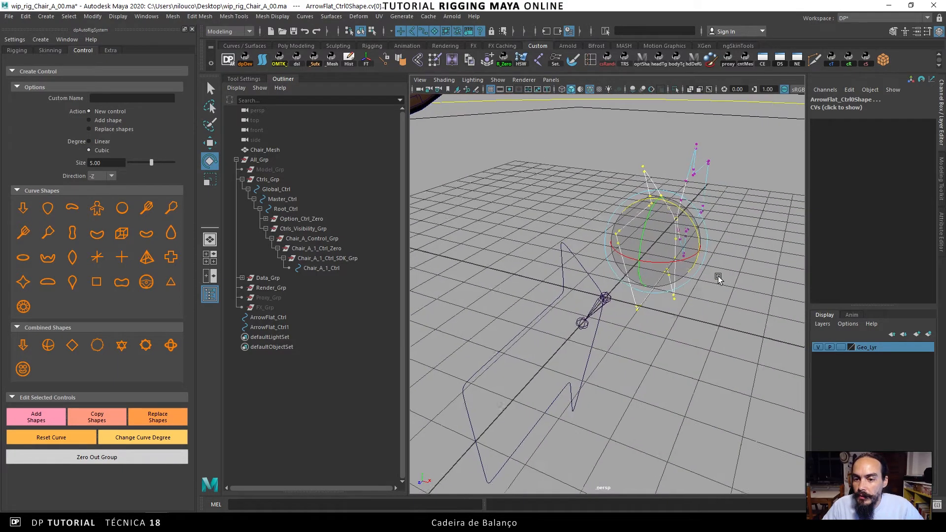
middle_click_drag(719, 275, 659, 288, "alt")
key("ctrl+z")
right_click_drag(660, 281, 698, 293, "ctrl+shift")
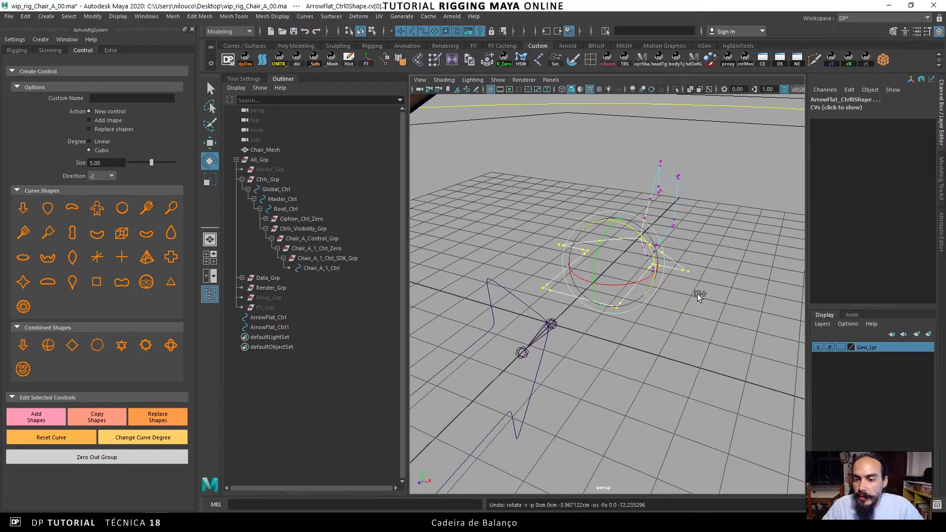
left_click_drag(631, 247, 595, 248, "alt")
right_click_drag(595, 247, 708, 295, "alt")
middle_click_drag(707, 295, 660, 281, "alt")
Reposition the other arrow shape's control vertices so the two arrows point away from each other, with a small gap between their tails
left_click(640, 261)
key("w")
right_click_drag(606, 297, 527, 272, "alt")
middle_click_drag(527, 272, 458, 247, "alt")
left_click_drag(447, 247, 699, 245)
middle_click_drag(699, 246, 648, 253, "alt")
right_click_drag(647, 254, 583, 257, "alt")
right_click_drag(630, 237, 651, 203)
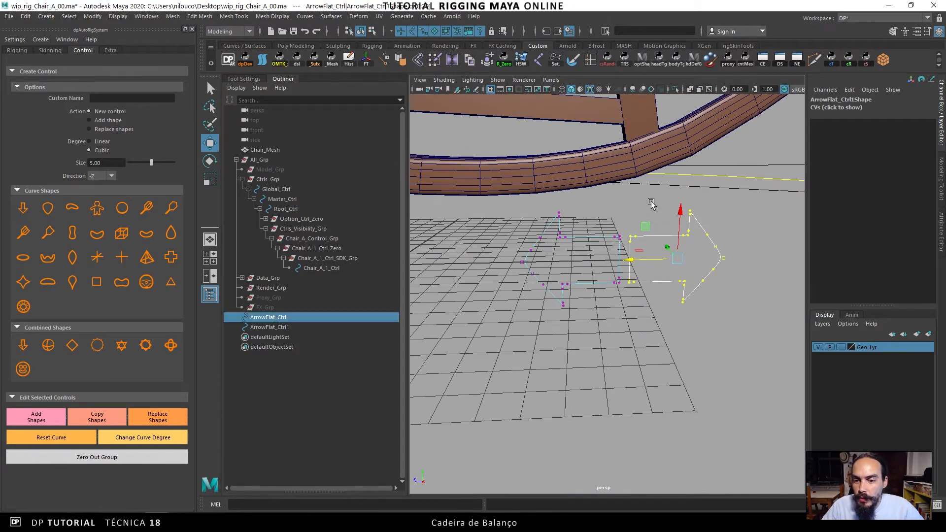
Move ArrowFlat_Ctrl's pivot to the middle between the two arrows and place the control at the world origin
left_click(630, 261)
left_click_drag(630, 261, 570, 249, "alt")
right_click_drag(570, 249, 622, 263, "alt")
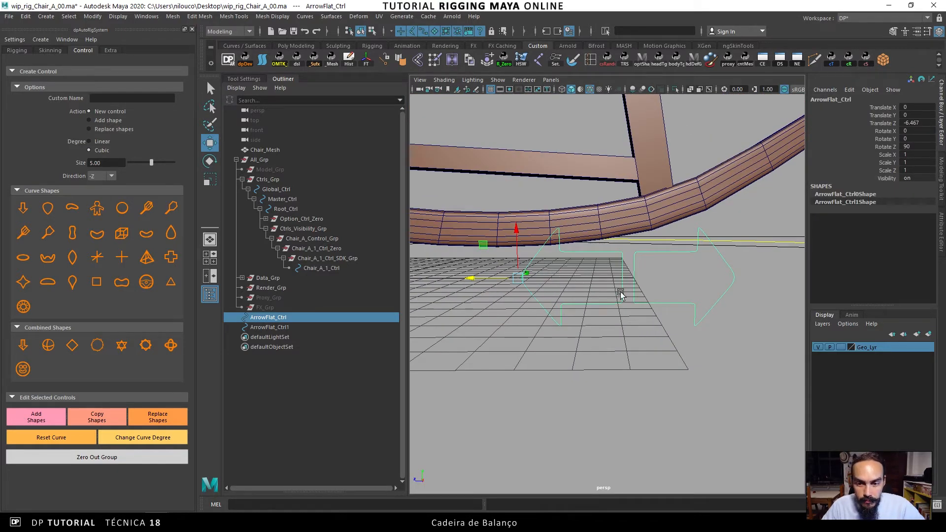
key("d")
left_click_drag(476, 277, 617, 278)
right_click_drag(616, 278, 592, 274, "alt")
left_click(916, 123)
type("0")
key("Return")
mouse_move(554, 266)
left_mouse_down("alt")
mouse_move(653, 268)
mouse_move(603, 301)
mouse_move(622, 285)
mouse_move(482, 288)
mouse_move(522, 286)
mouse_move(552, 259)
left_mouse_up("alt")
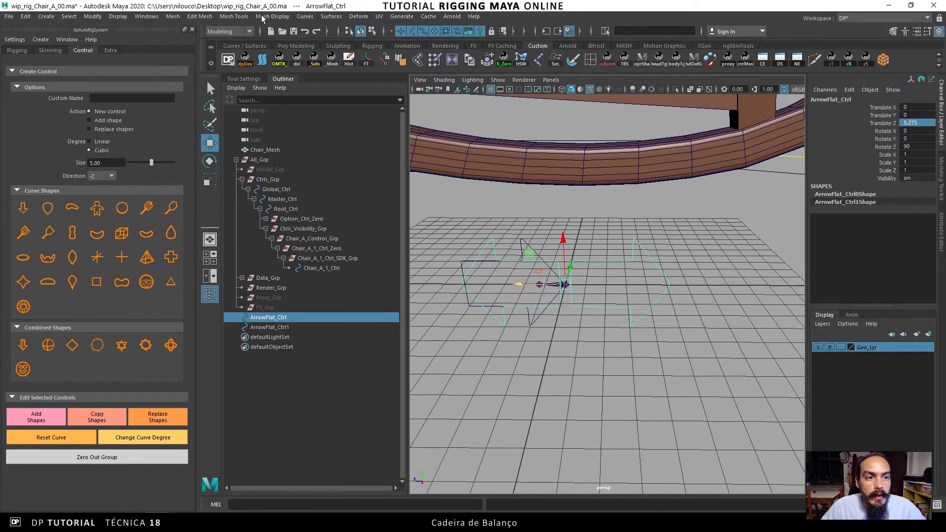
Freeze and reset the transformations of ArrowFlat_Ctrl, and delete the spare ArrowFlat_Ctrl1
left_click(92, 16)
left_click(118, 62)
left_click(92, 17)
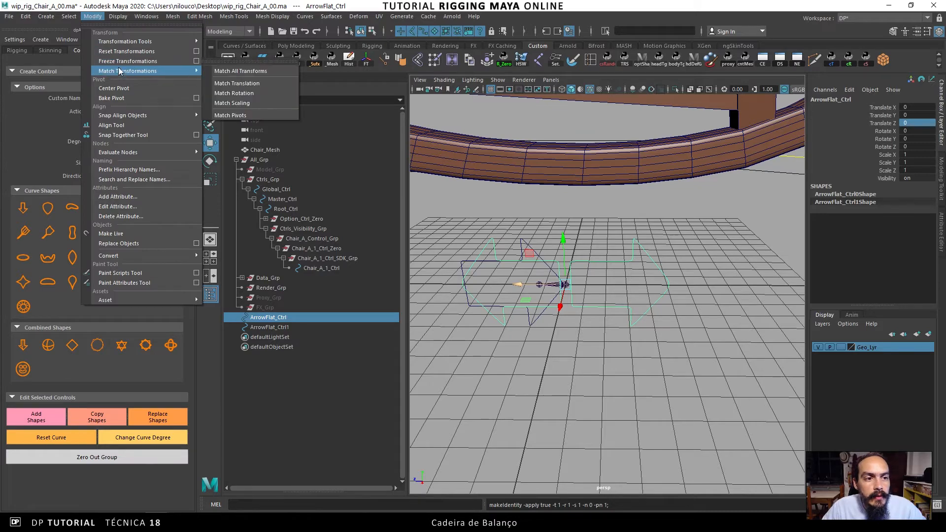
left_click(123, 51)
left_click_drag(566, 272, 564, 252, "alt")
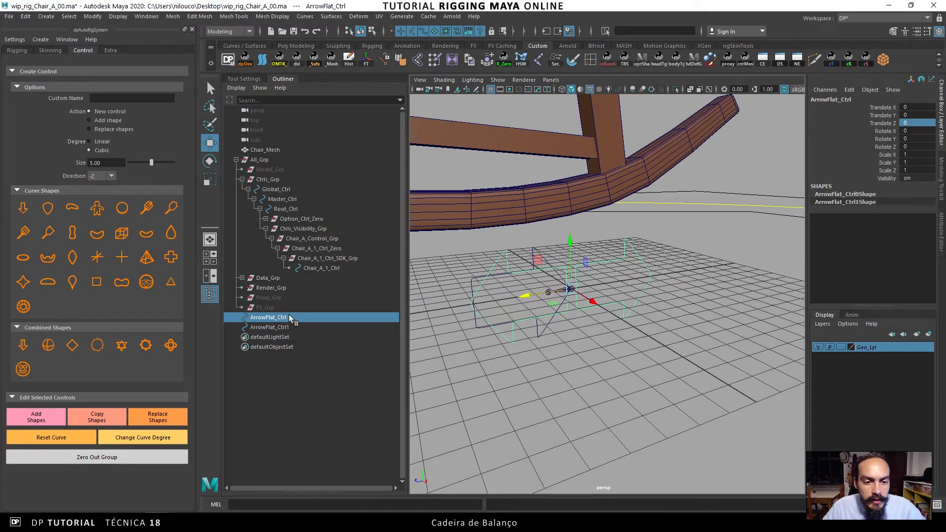
left_click(294, 327)
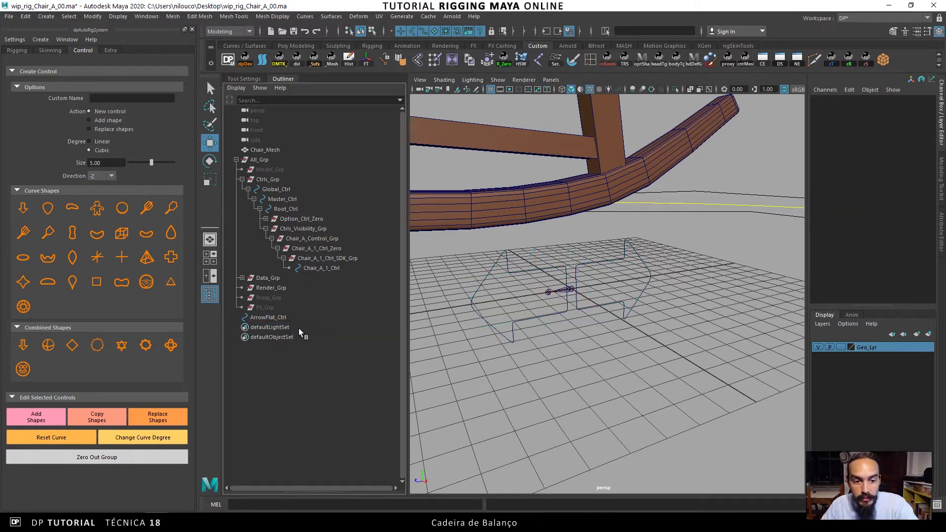
Rename the combined arrow control as Chair_SDK_Ctrl
left_click(276, 318)
double_click(275, 319)
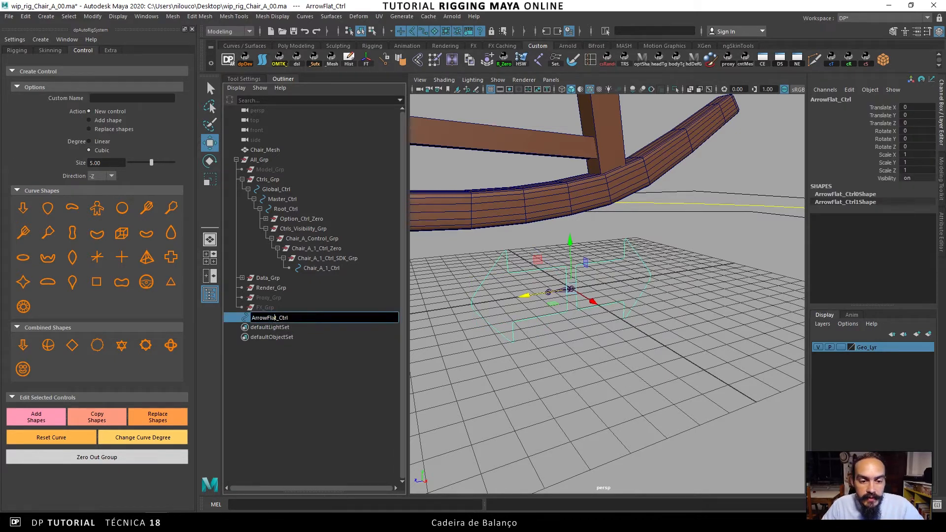
key("Home")
key("Delete")
key("Delete")
key("Delete")
key("Delete")
key("Delete")
key("Delete")
type("Chair_SDK")
key("Return")
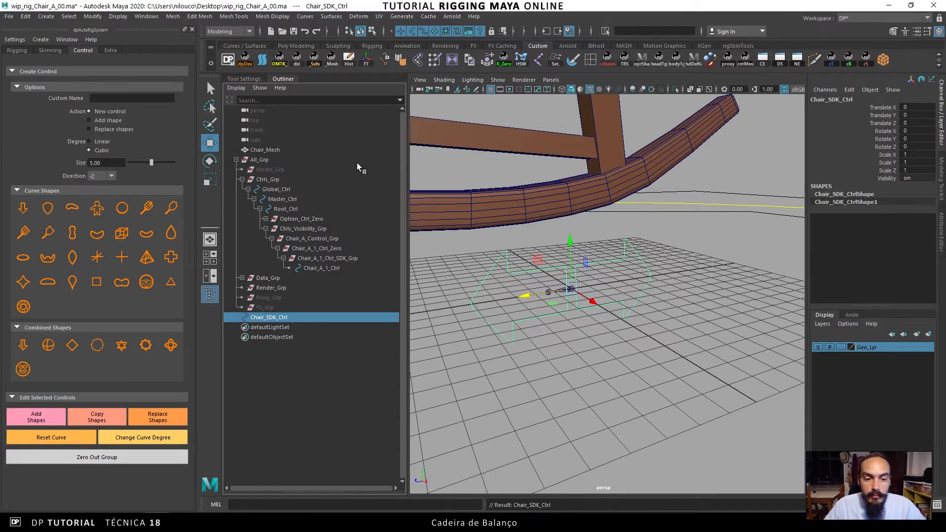
Create a zero-out group for Chair_SDK_Ctrl and move it behind the chair, to about Y 47.23 and Z -56.709
left_click(108, 458)
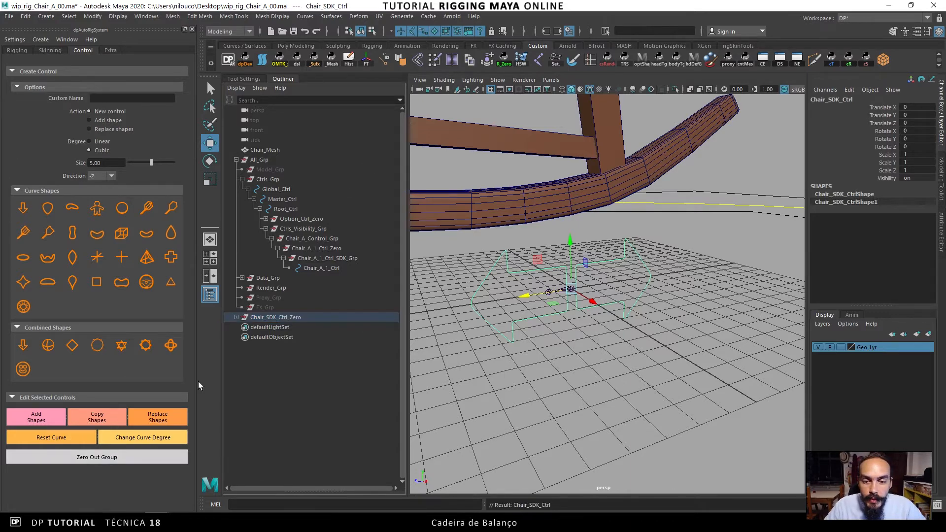
left_click(289, 318)
key("f")
left_click_drag(512, 296, 628, 198)
middle_click_drag(607, 229, 597, 242, "alt")
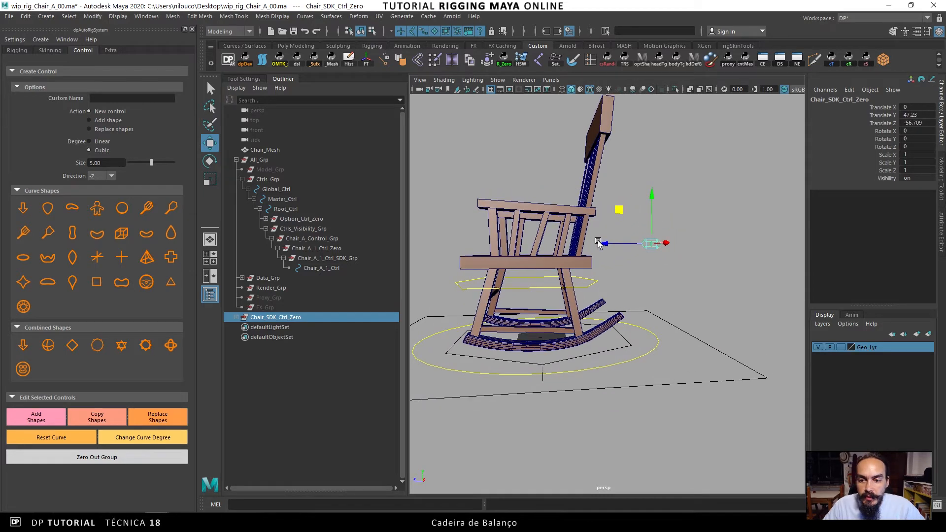
scroll(598, 243, "up", 3)
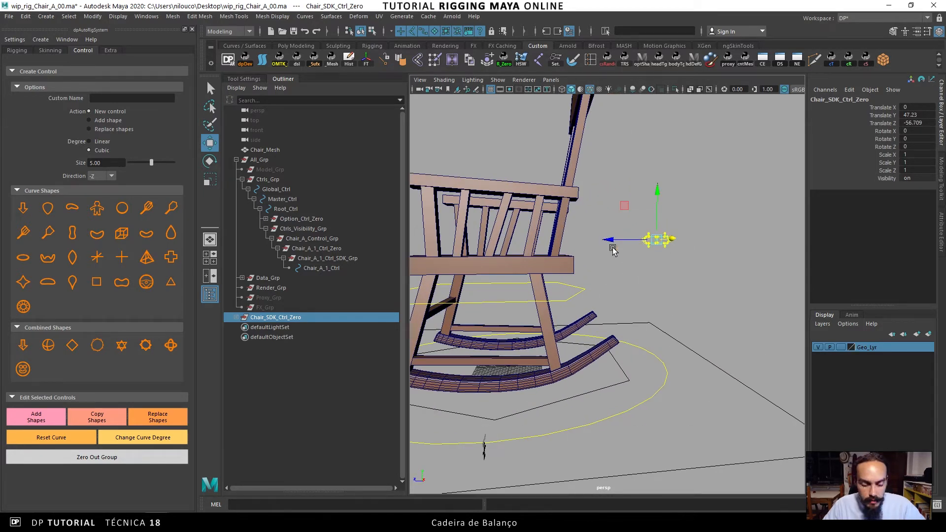
Enlarge the arrows of Chair_SDK_Ctrl by scaling their control vertices, and return to object selection
left_click_drag(737, 201, 601, 284)
key("r")
mouse_move(658, 240)
left_mouse_down()
mouse_move(700, 214)
mouse_move(658, 258)
left_mouse_up()
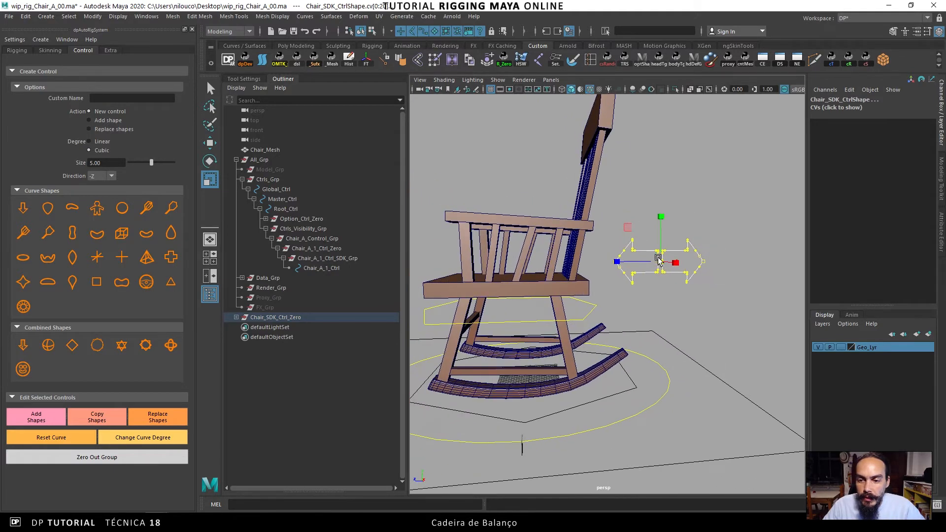
key("w")
right_click_drag(650, 267, 675, 229)
left_click_drag(666, 225, 626, 288)
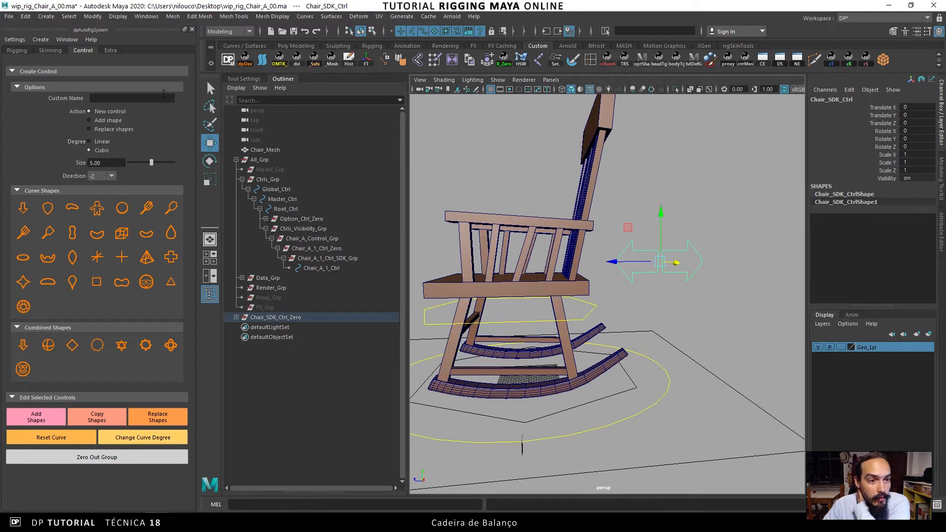
Override the colour of Chair_SDK_Ctrl with light blue, index 18
left_click(110, 51)
left_click(98, 91)
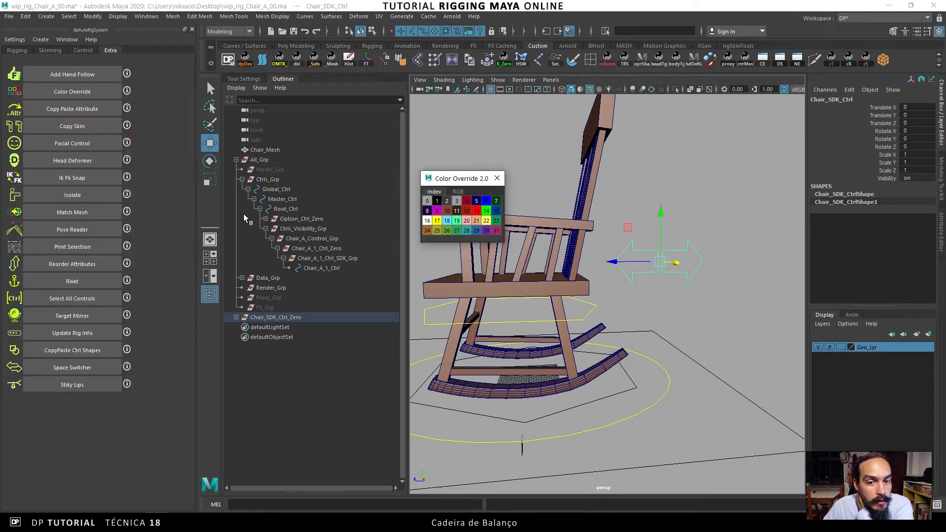
left_click(448, 221)
left_click(496, 178)
left_click(652, 161)
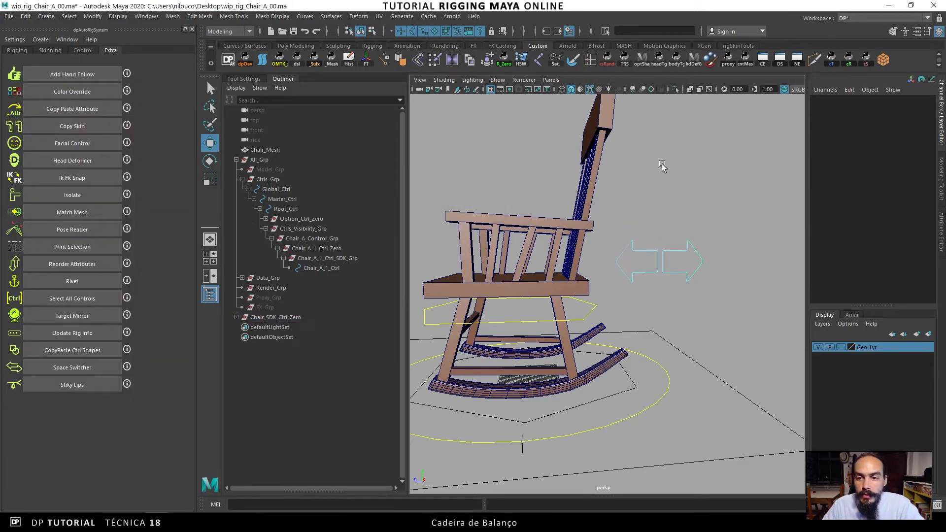
left_click_drag(618, 207, 589, 246, "alt")
right_click_drag(588, 245, 558, 274, "alt")
middle_click_drag(558, 274, 581, 234, "alt")
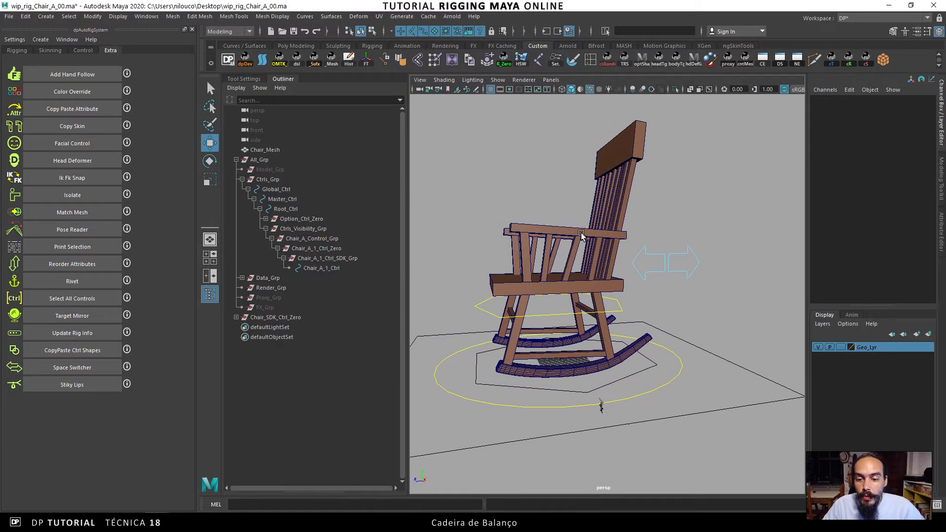
left_click_drag(594, 252, 609, 244, "alt")
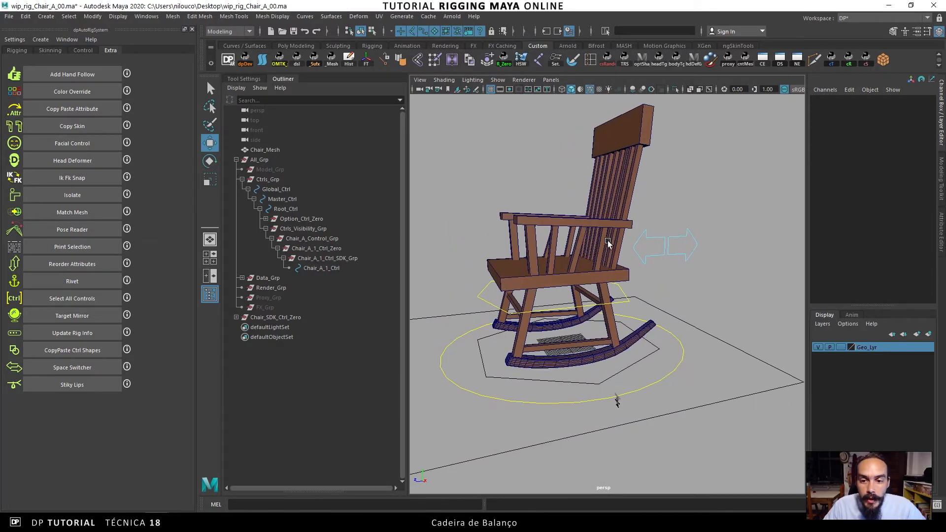
Test the control's travel by moving Chair_SDK_Ctrl to about 8.743 in Z
left_click(665, 239)
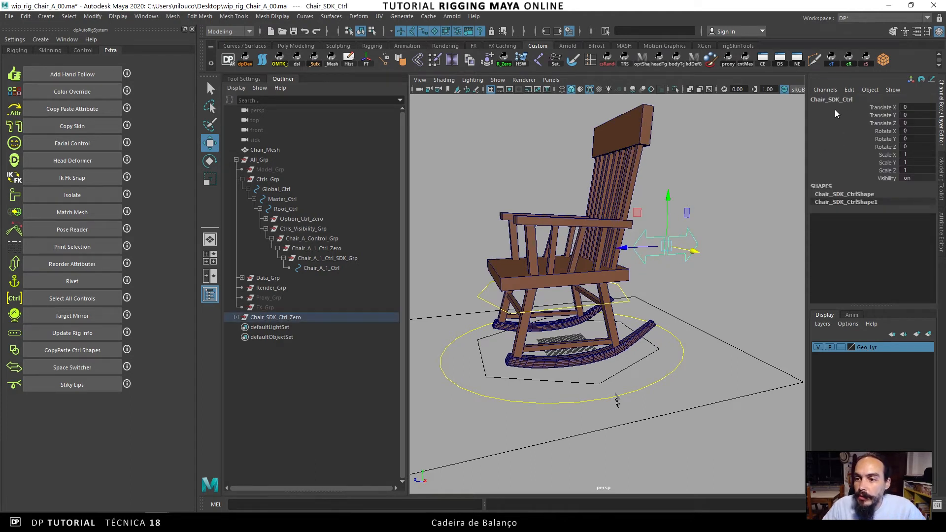
mouse_move(624, 248)
left_mouse_down()
mouse_move(672, 234)
mouse_move(619, 249)
mouse_move(660, 247)
mouse_move(606, 249)
mouse_move(669, 240)
mouse_move(616, 247)
left_mouse_up()
mouse_move(630, 280)
left_mouse_down("alt")
mouse_move(649, 282)
mouse_move(631, 282)
mouse_move(640, 281)
left_mouse_up("alt")
double_click(916, 123)
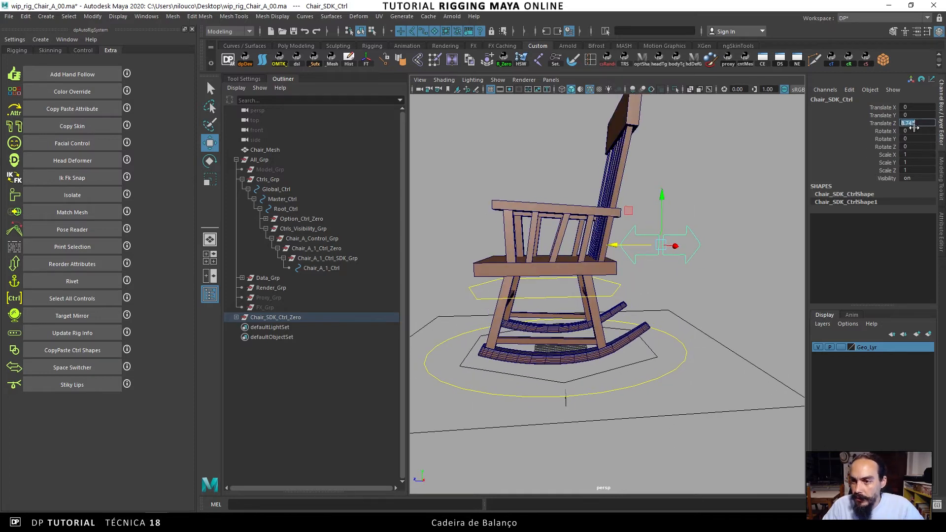
Lock and hide all channels of Chair_SDK_Ctrl except Translate Z
left_click_drag(884, 107, 886, 179)
right_click(877, 162)
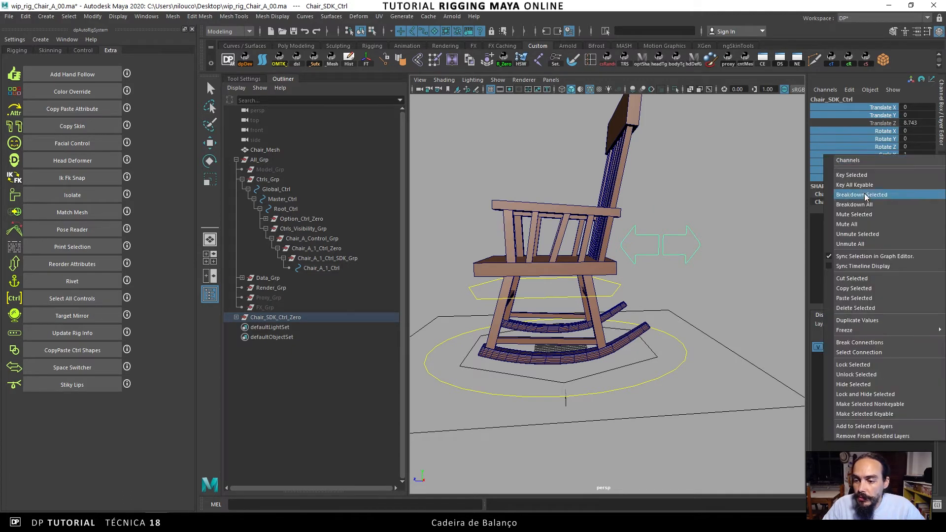
left_click(857, 394)
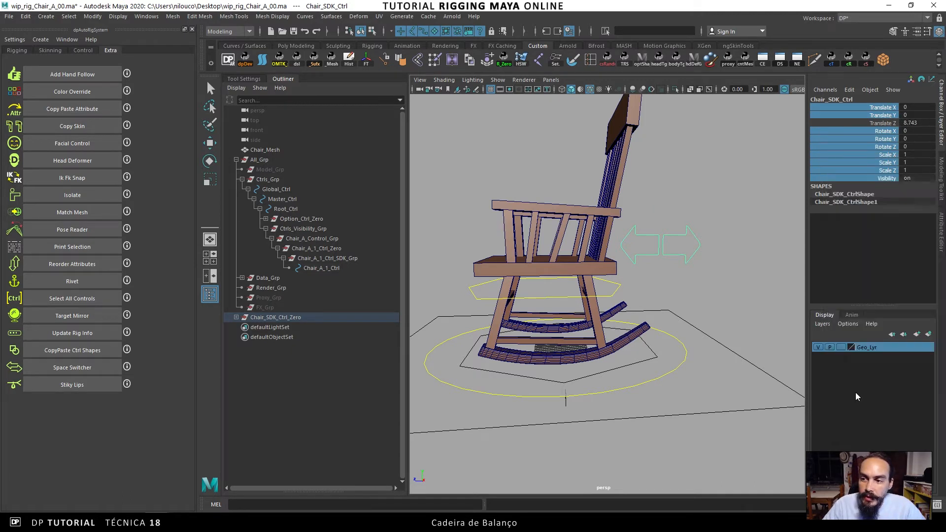
Set Translate Z of Chair_SDK_Ctrl to 10
key("w")
left_click(908, 107)
type("10")
key("Return")
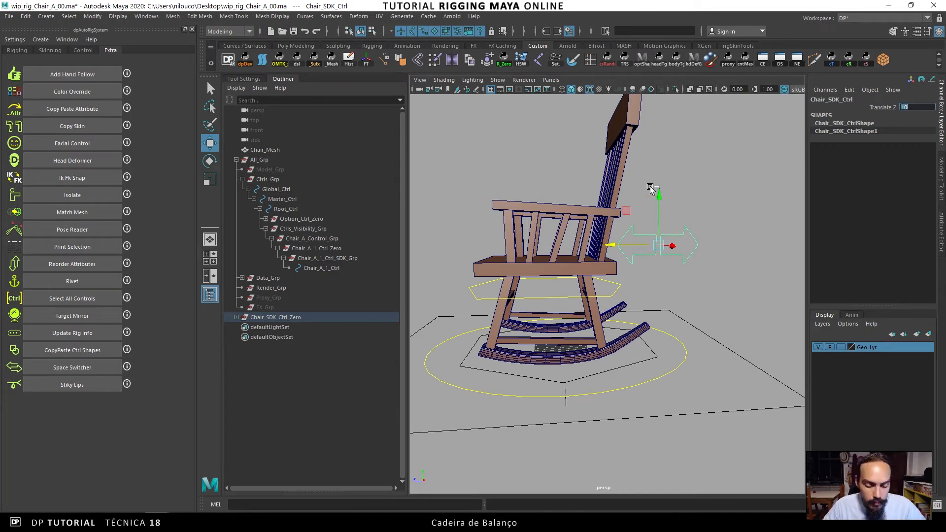
left_click_drag(656, 204, 657, 233, "alt")
Open the translate limit settings of Chair_SDK_Ctrl and enable a maximum Z limit of 10
key("ctrl+a")
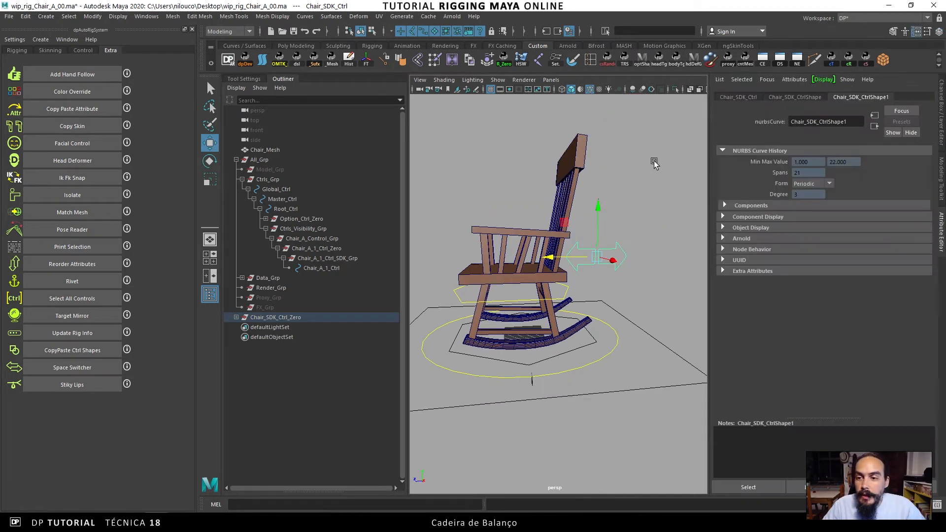
left_click(738, 97)
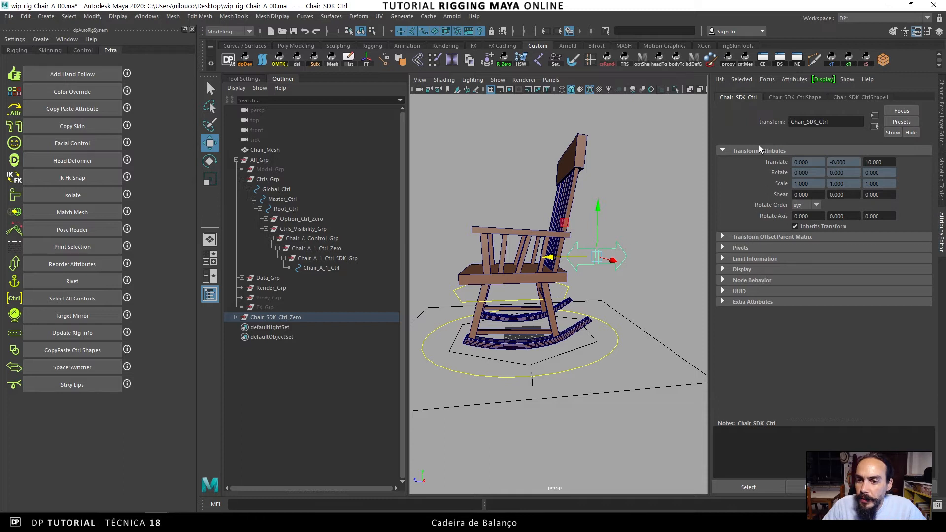
left_click(752, 259)
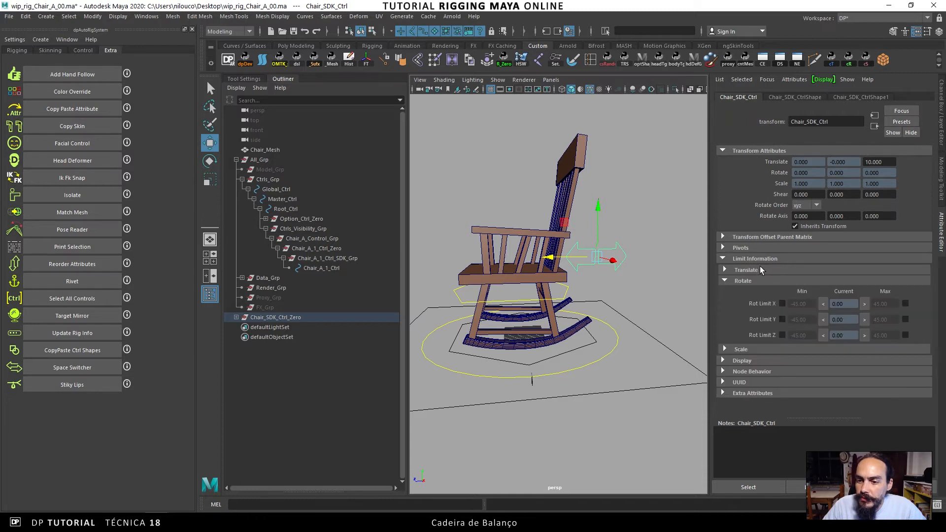
left_click(743, 280)
left_click(747, 270)
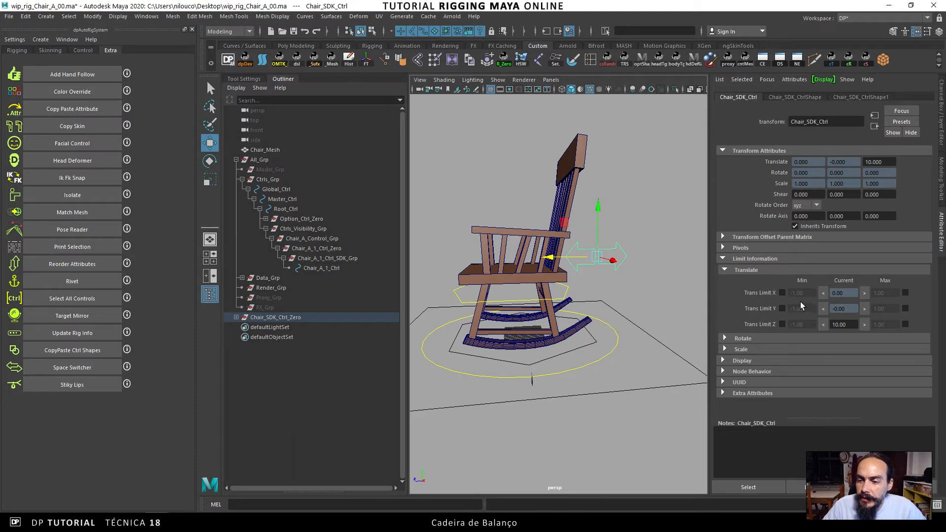
left_click(863, 324)
left_click(904, 324)
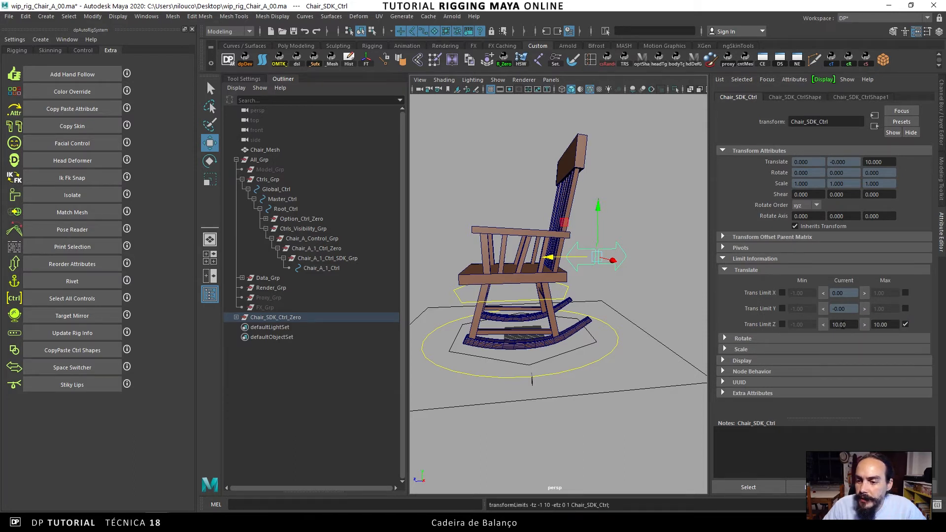
Enable a minimum translate Z limit of -10 for Chair_SDK_Ctrl and slide the control to that limit
left_click(782, 324)
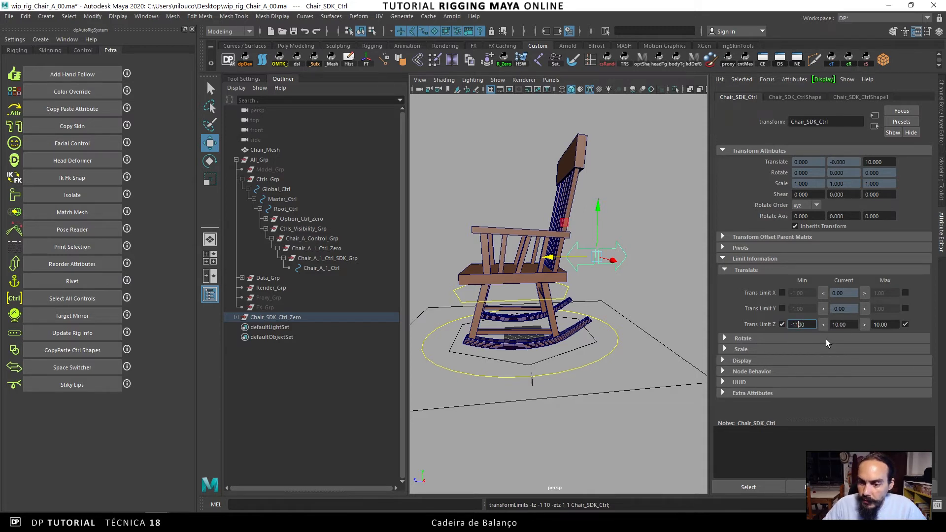
key("Return")
left_click_drag(551, 256, 602, 255)
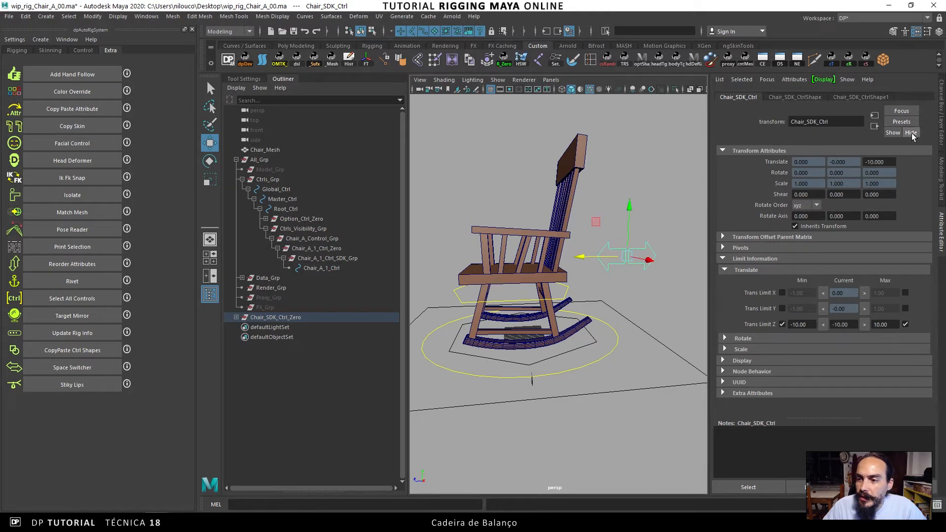
Display the channel values of Chair_SDK_Ctrl, slide the control to its maximum limit and reset Translate Z to 0
left_click(941, 133)
left_click_drag(679, 238, 554, 275)
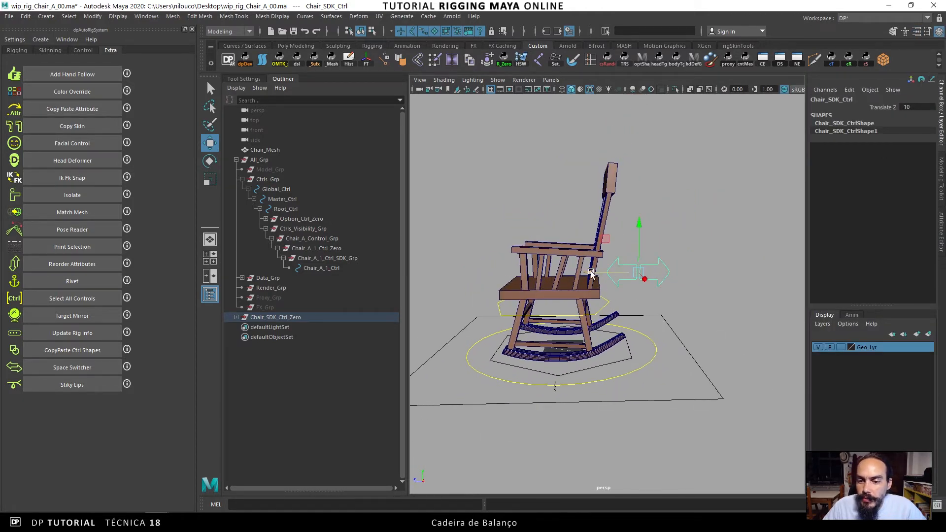
left_click(911, 107)
type("0")
key("Return")
Parent Chair_SDK_Ctrl_Zero under Ctrls_Visibility_Grp
left_click_drag(552, 135, 465, 137, "alt")
left_click(281, 318)
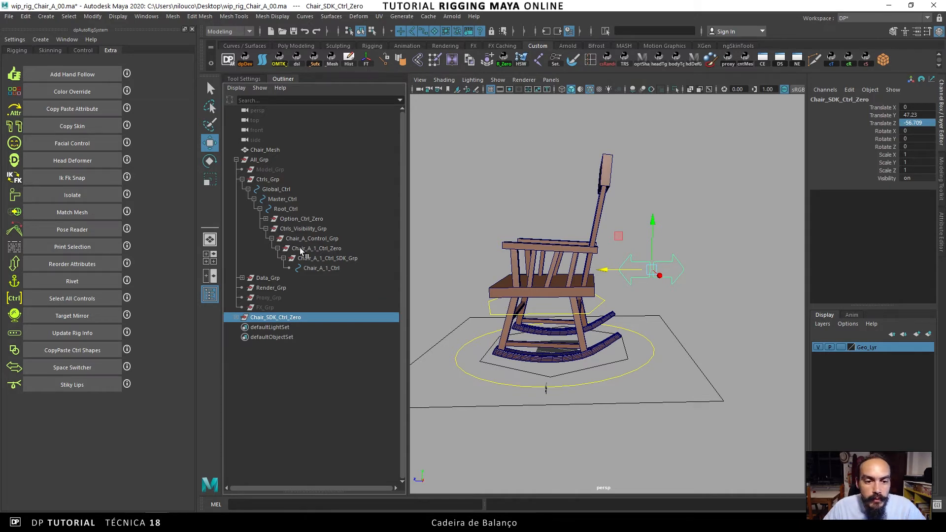
left_click(300, 229, "ctrl")
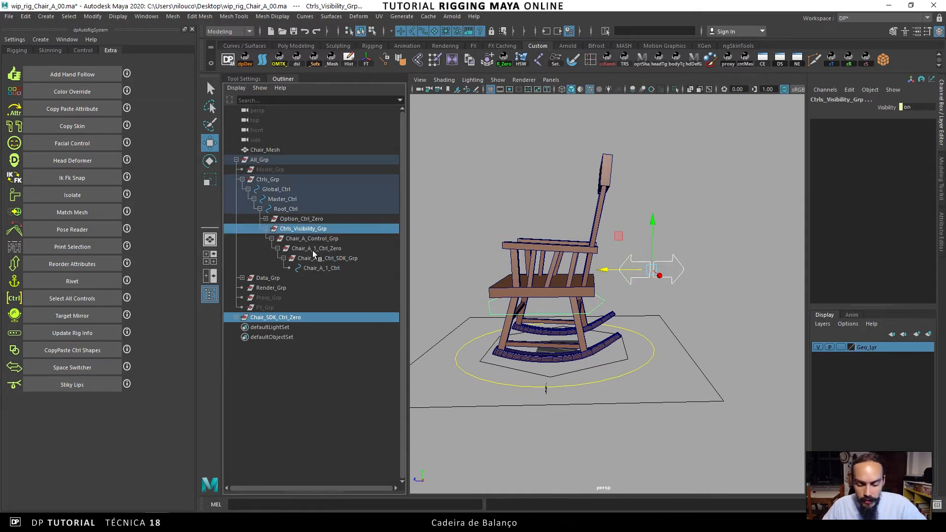
key("p")
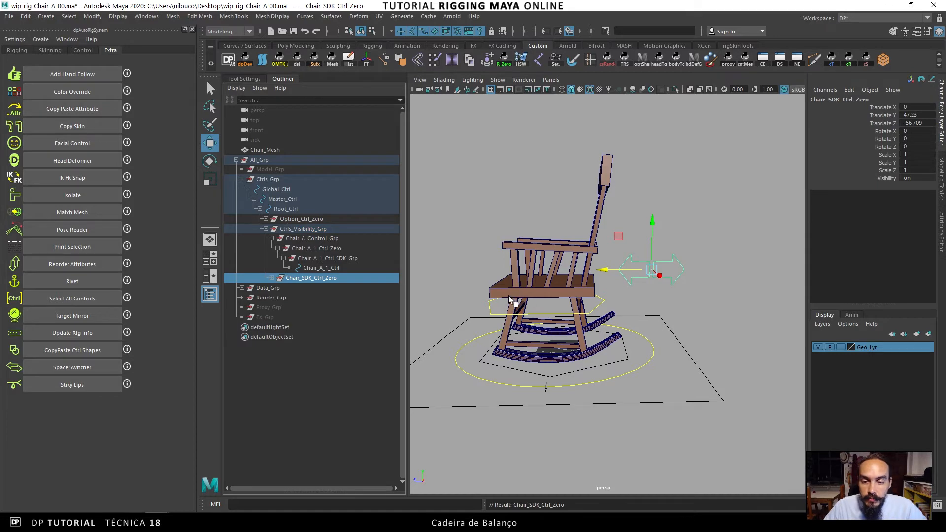
Test how the rig follows by moving the control around the chair's base, and undo the move
left_click(605, 363)
left_click_drag(559, 344, 648, 250)
key("ctrl+z")
Select Chair_SDK_Ctrl and close the dpAutoRigSystem window
left_click(629, 271)
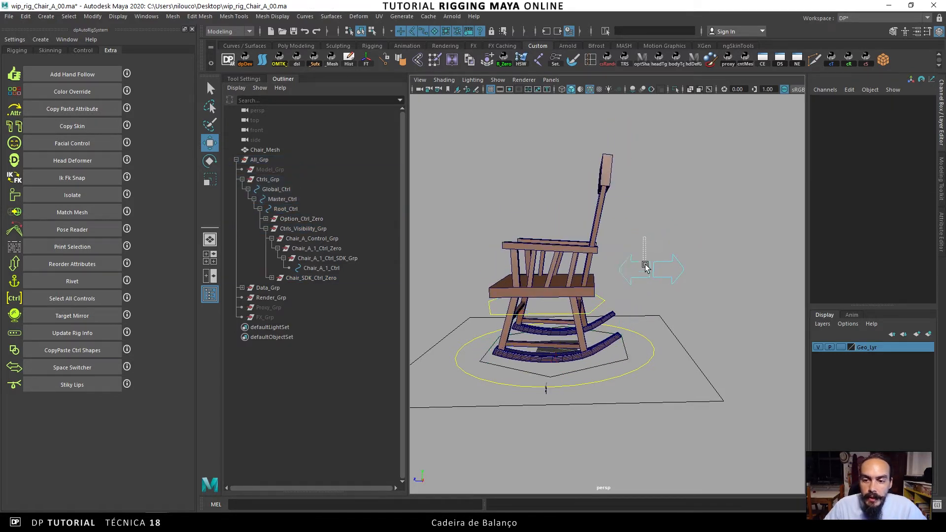
left_click(645, 267)
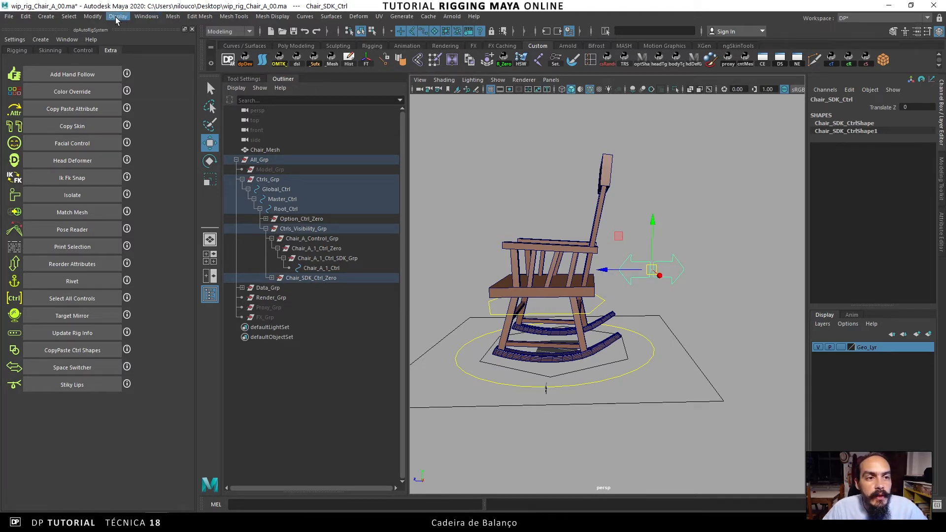
left_click(147, 16)
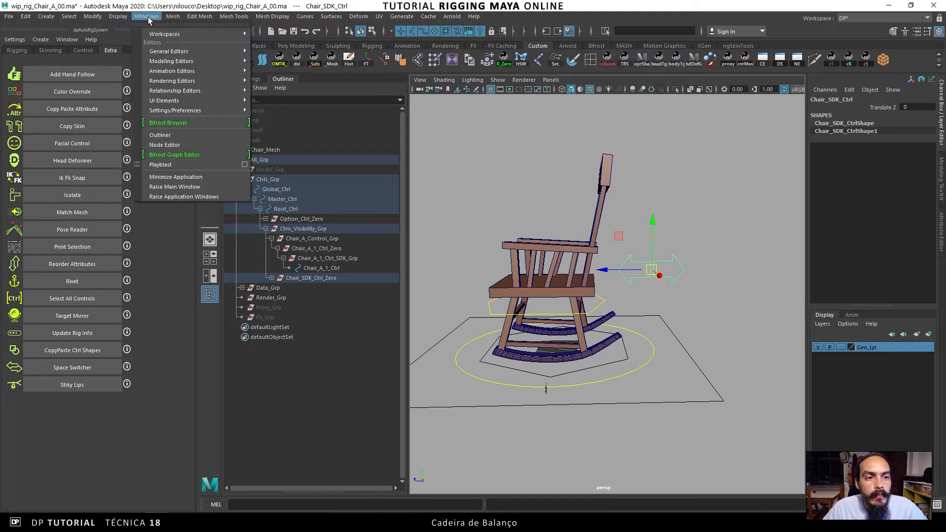
left_click(173, 7)
left_click(191, 30)
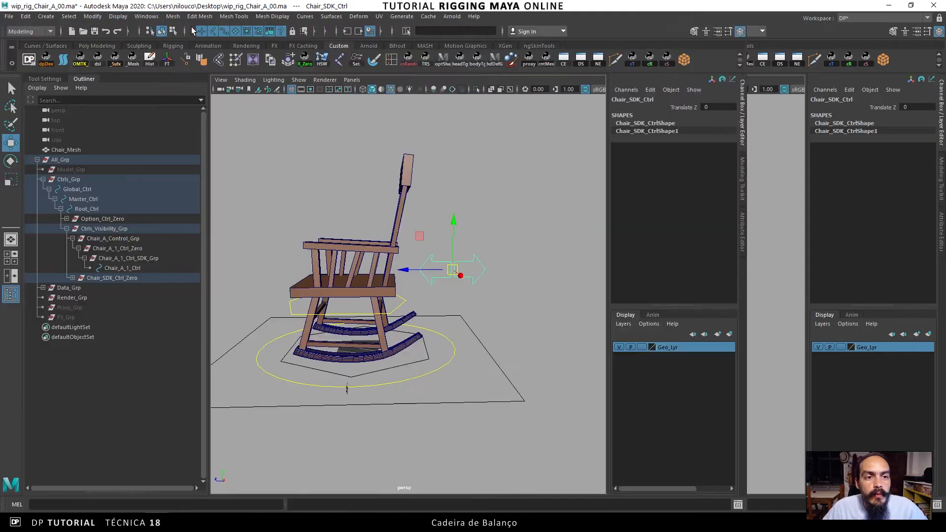
Switch to the Animation tool set and open the Set Driven Key window, placing it clear of the chair
left_click(51, 32)
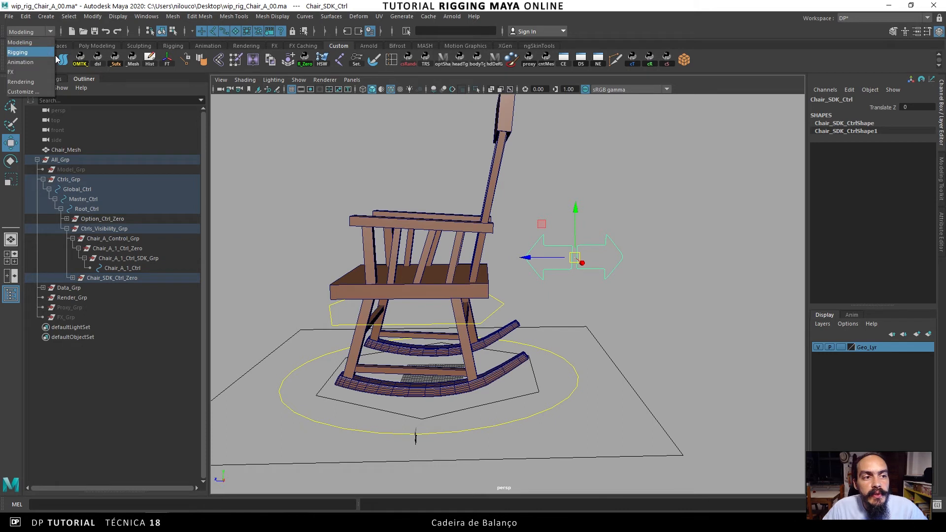
left_click(31, 62)
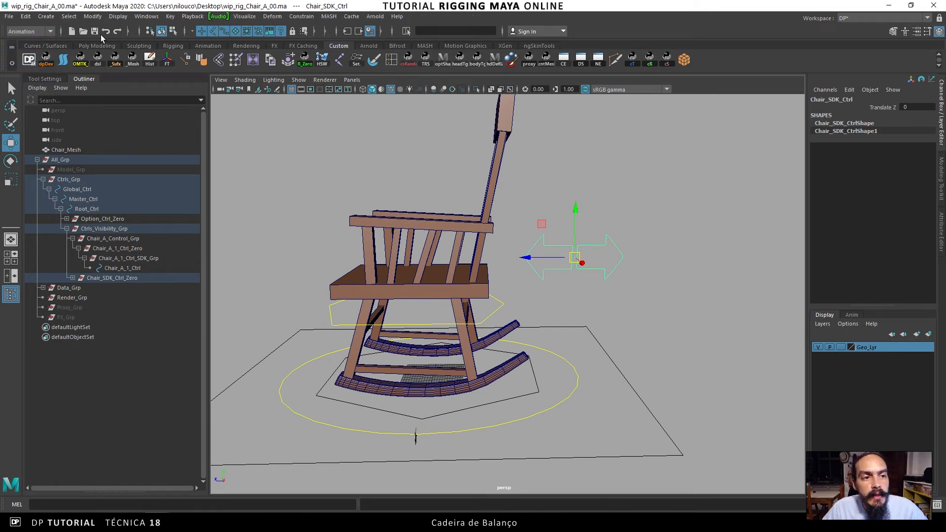
left_click(170, 16)
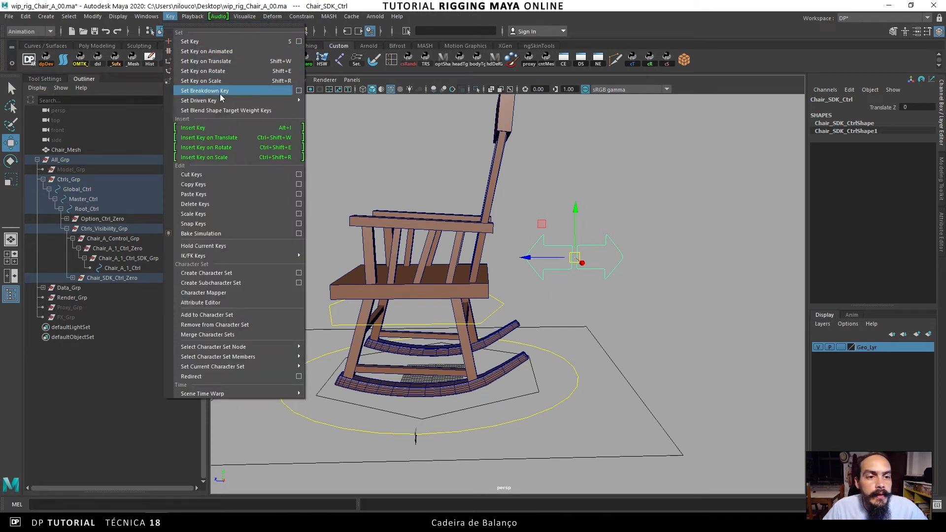
mouse_move(219, 102)
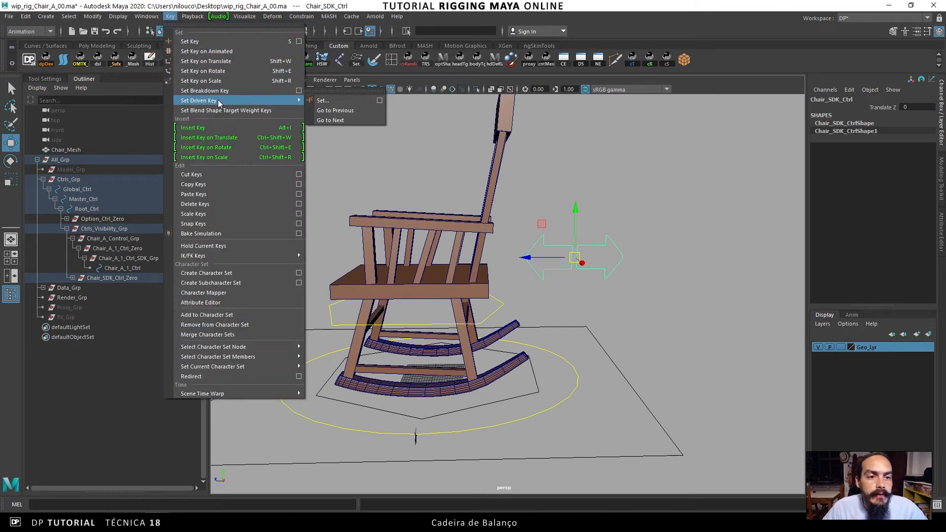
left_click(344, 102)
left_click_drag(404, 183, 269, 50)
left_click_drag(459, 217, 506, 223, "alt")
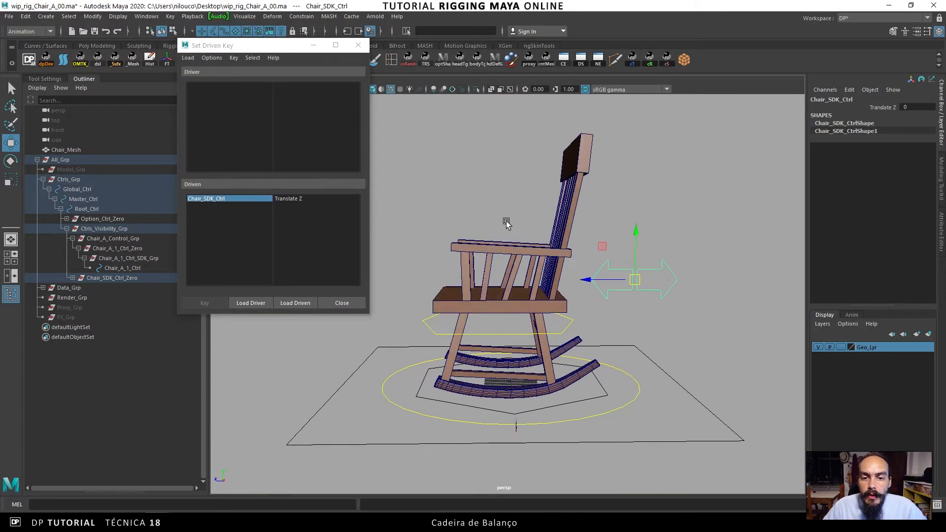
left_click_drag(296, 46, 317, 79)
Load Chair_SDK_Ctrl as the driver with its Translate Z attribute, and select Chair_A_1_Ctrl_SDK_Grp
left_click_drag(482, 188, 486, 217, "alt")
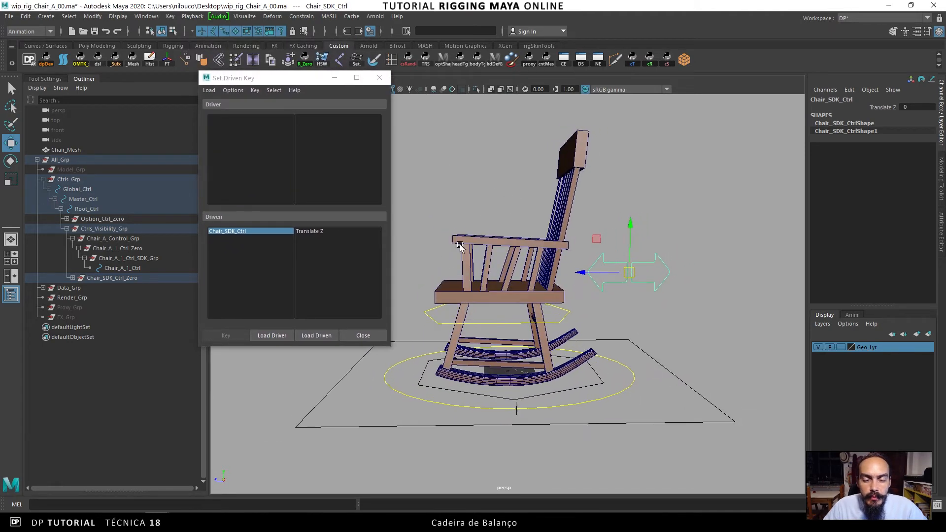
left_click(271, 335)
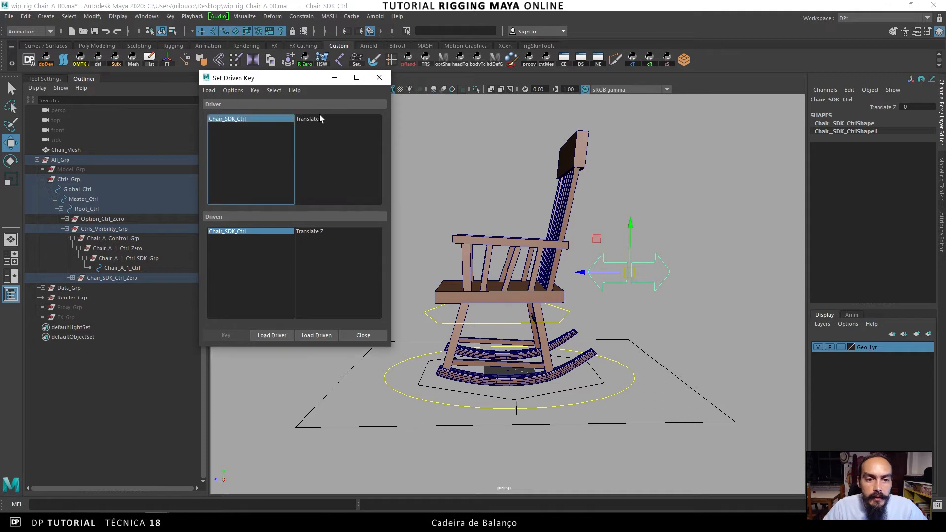
left_click(319, 118)
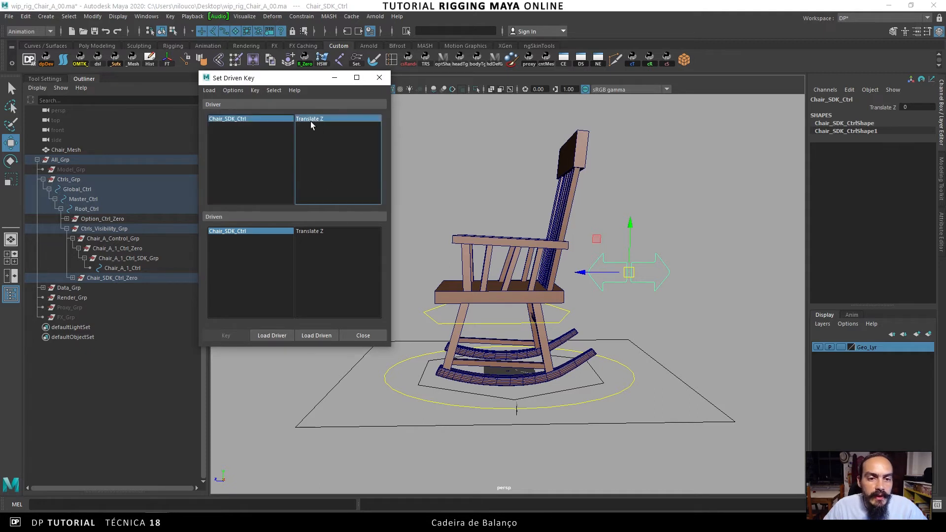
left_click(157, 258)
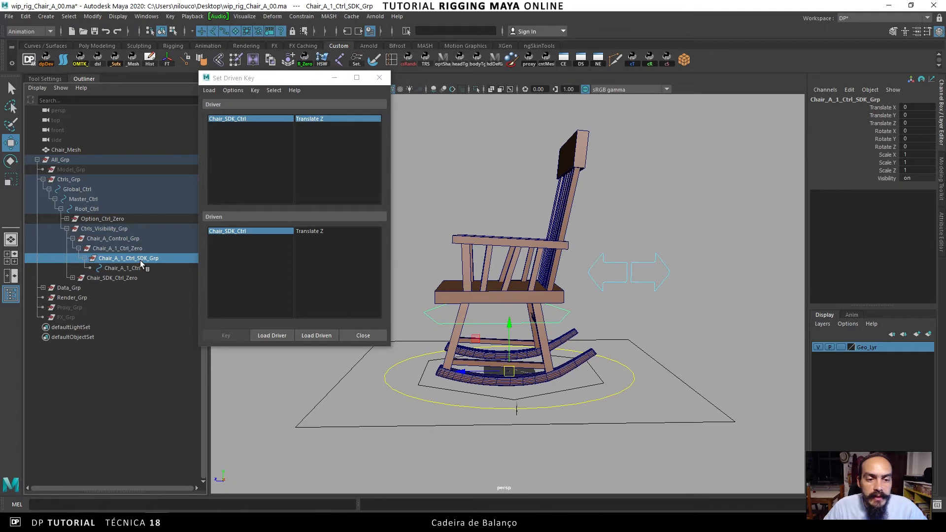
Test the rocking rotation of Chair_A_1_Ctrl_SDK_Grp about X and undo it
key("e")
right_click(529, 328)
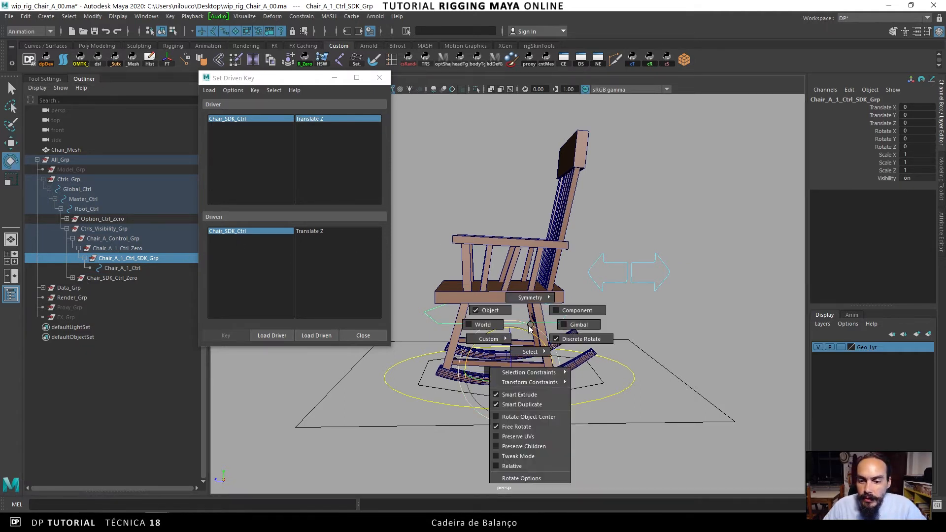
mouse_move(531, 330)
left_mouse_down()
mouse_move(556, 347)
mouse_move(542, 338)
left_mouse_up()
key("ctrl+z")
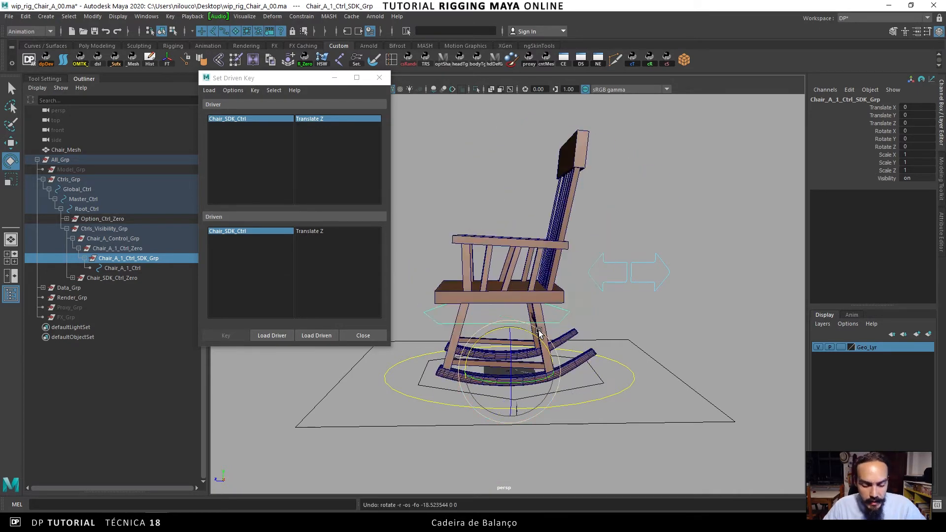
key("w")
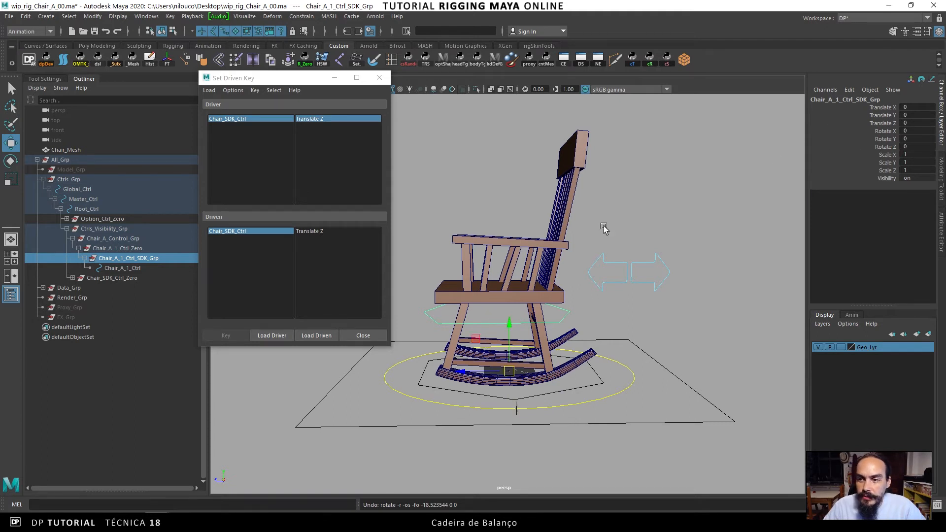
Load Chair_A_1_Ctrl_SDK_Grp as driven and key its Translate X, Y, Z and Rotate X at the control's neutral position
left_click(317, 335)
left_click_drag(316, 238, 322, 256)
left_click_drag(531, 311, 529, 327, "alt")
key("e")
key("ctrl+z")
left_click(231, 335)
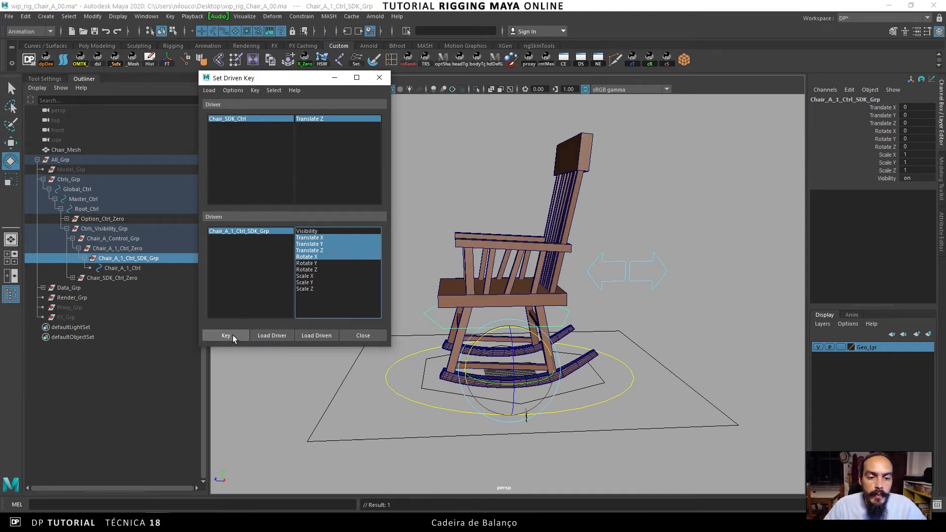
Move Chair_SDK_Ctrl to its maximum Translate Z of 10
left_click(636, 255)
key("w")
left_click_drag(655, 255, 497, 288, "alt")
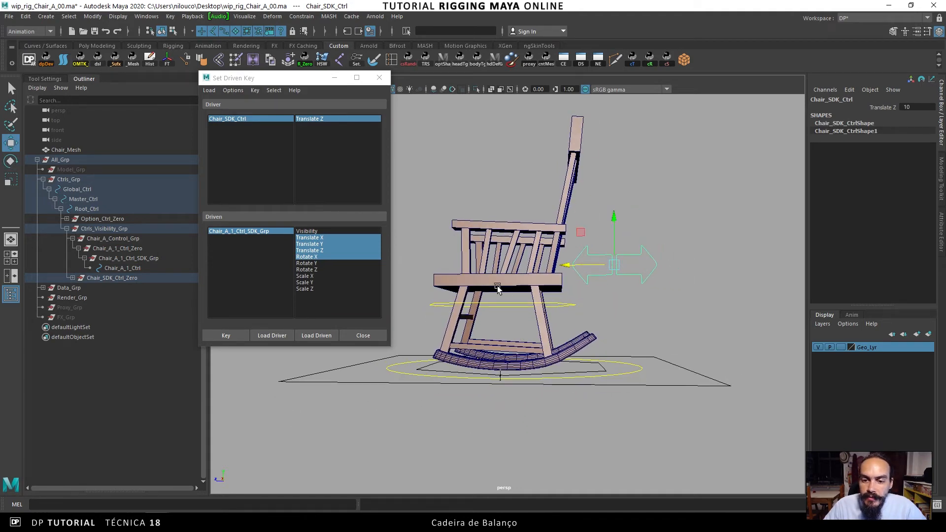
In the side view, tilt Chair_A_1_Ctrl_SDK_Grp forward to a Rotate X of about 16.5
left_click(245, 232)
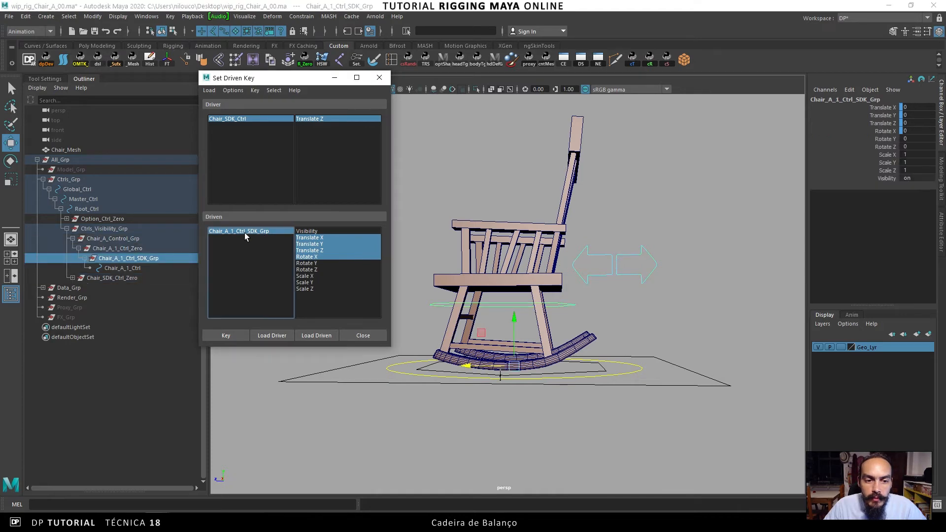
left_click_drag(532, 263, 582, 269, "alt")
key("e")
key("space")
middle_click_drag(475, 268, 581, 232, "alt")
right_click_drag(581, 233, 566, 246, "alt")
left_click_drag(599, 300, 587, 301)
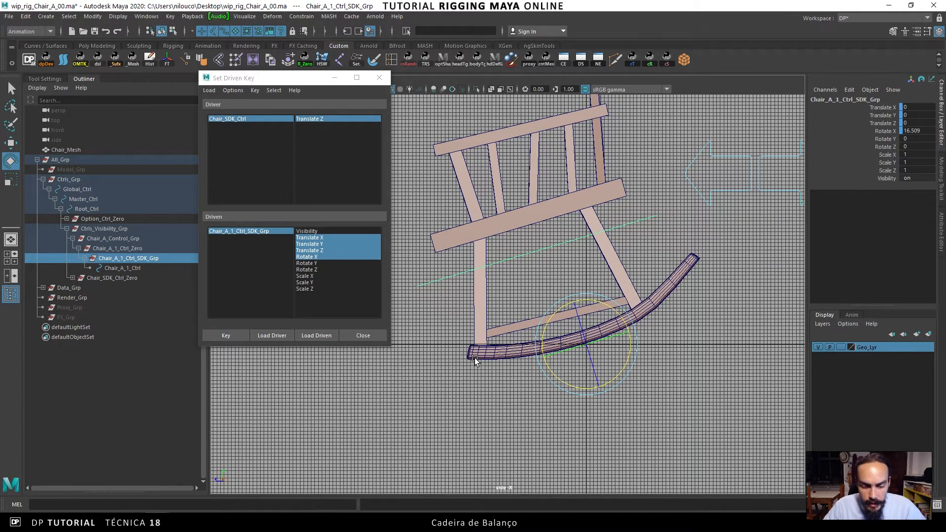
Rest the tilted rocker on the ground with the group at about Translate Y 4.146 and Z 1.229, and set the driven key
key("w")
left_click_drag(583, 337, 566, 281)
middle_click_drag(495, 330, 454, 348, "alt")
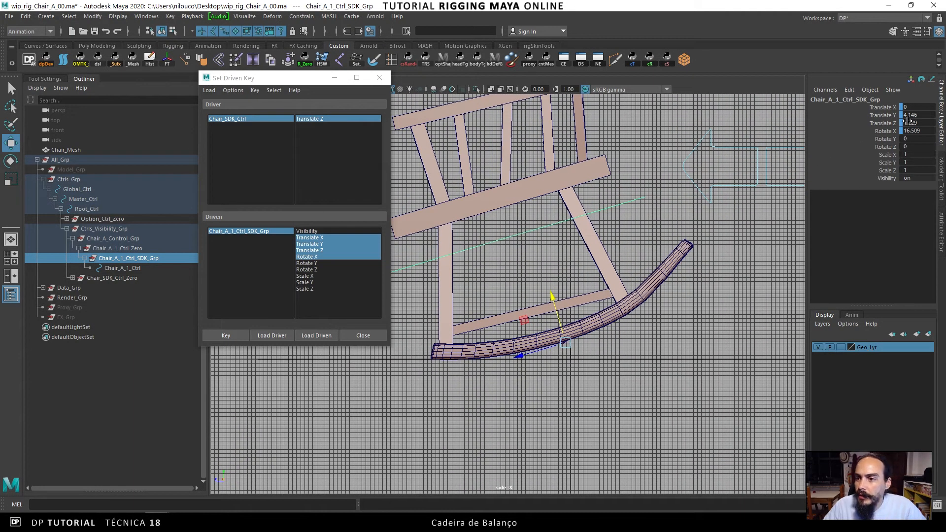
left_click(240, 335)
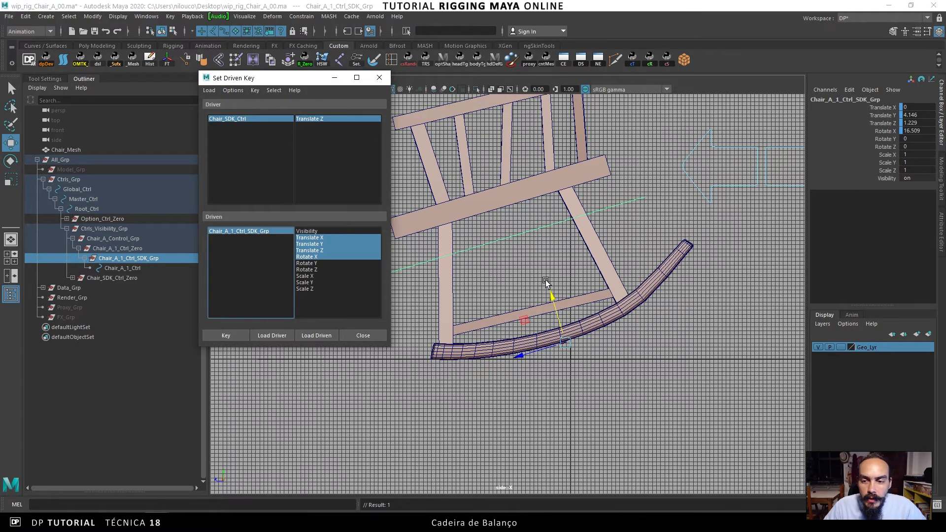
Move Chair_SDK_Ctrl to its minimum Translate Z of -10
middle_click_drag(622, 274, 593, 279, "alt")
scroll(593, 279, "down", 1)
left_click(722, 166)
scroll(719, 168, "down", 1)
middle_click_drag(715, 172, 707, 186, "alt")
left_click_drag(662, 207, 778, 221)
middle_click_drag(714, 234, 663, 221, "alt")
scroll(663, 221, "down", 1)
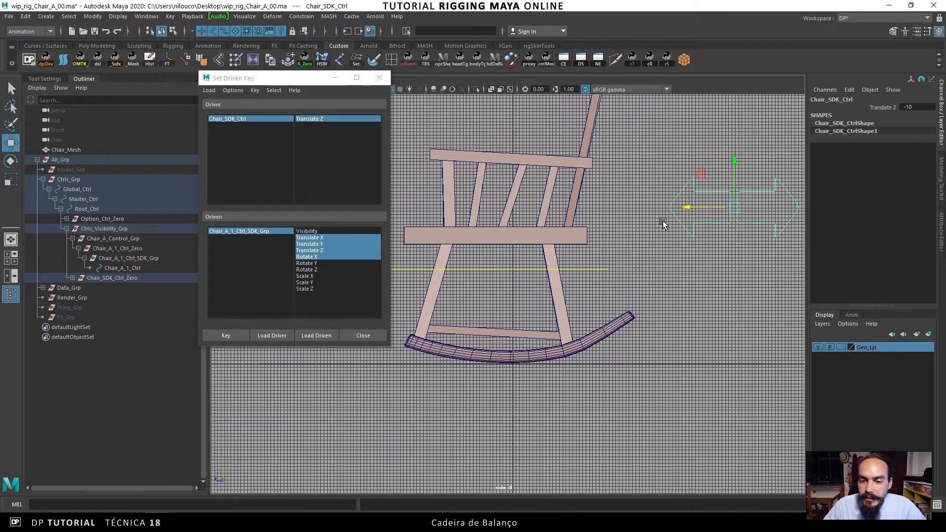
scroll(445, 264, "up", 1)
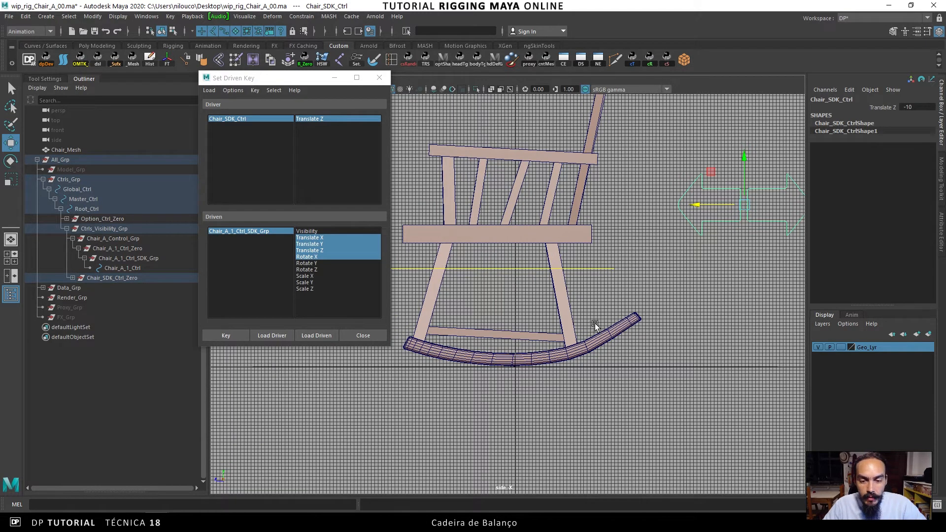
Tilt Chair_A_1_Ctrl_SDK_Grp backward to a Rotate X of about -30.4
left_click(266, 231)
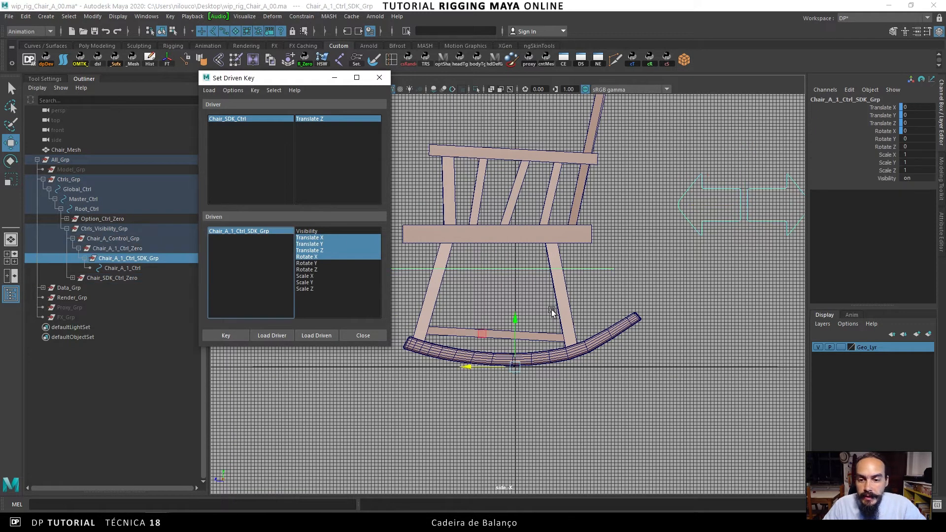
middle_click_drag(602, 295, 593, 290, "alt")
key("e")
left_click_drag(520, 319, 565, 321)
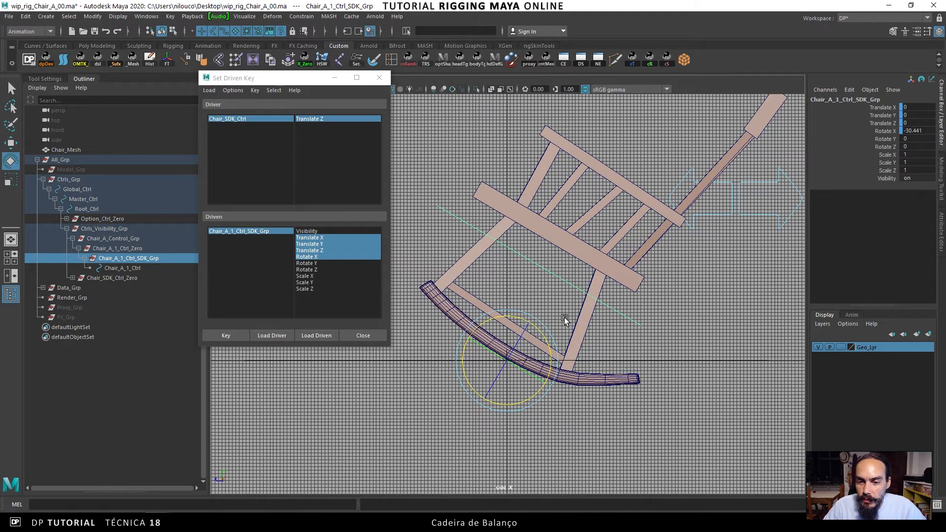
Rest the backward-tilted rocker on the ground with the group at about Translate Y 7.173 and Z -4.215, and set the driven key
key("w")
middle_click_drag(527, 319, 544, 294)
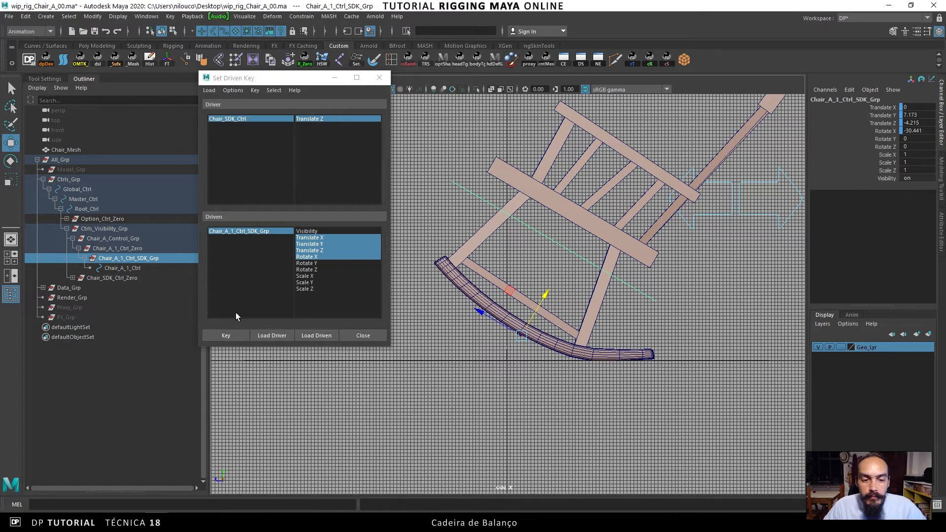
left_click(233, 336)
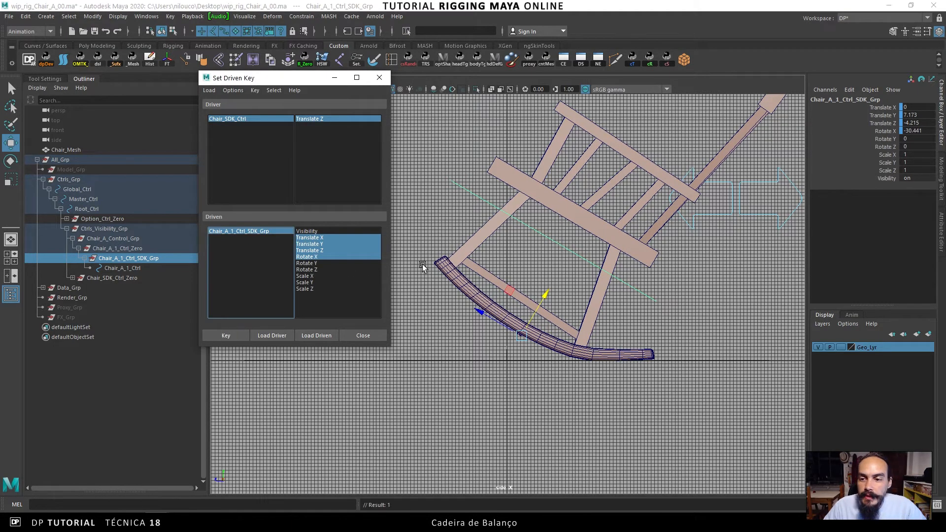
Test the driven rocking motion by sliding Chair_SDK_Ctrl back and forth along Z, checking the rocker's contact with the ground
left_click(692, 225)
left_click_drag(688, 198, 619, 194)
middle_click_drag(619, 194, 643, 235, "alt")
right_click_drag(643, 236, 621, 223, "alt")
left_click_drag(645, 229, 663, 239)
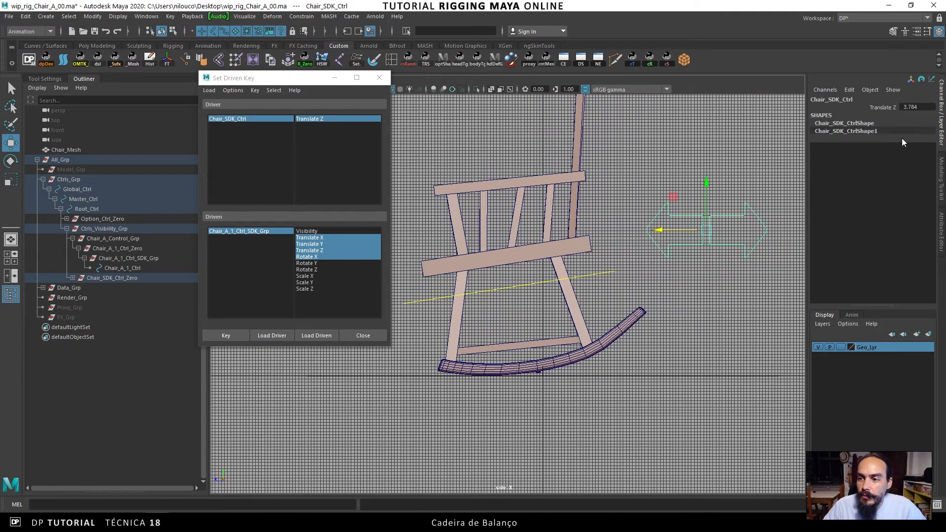
Try Chair_SDK_Ctrl at Translate Z 3, settling on a Translate Z of 5
double_click(911, 107)
type("3")
key("Return")
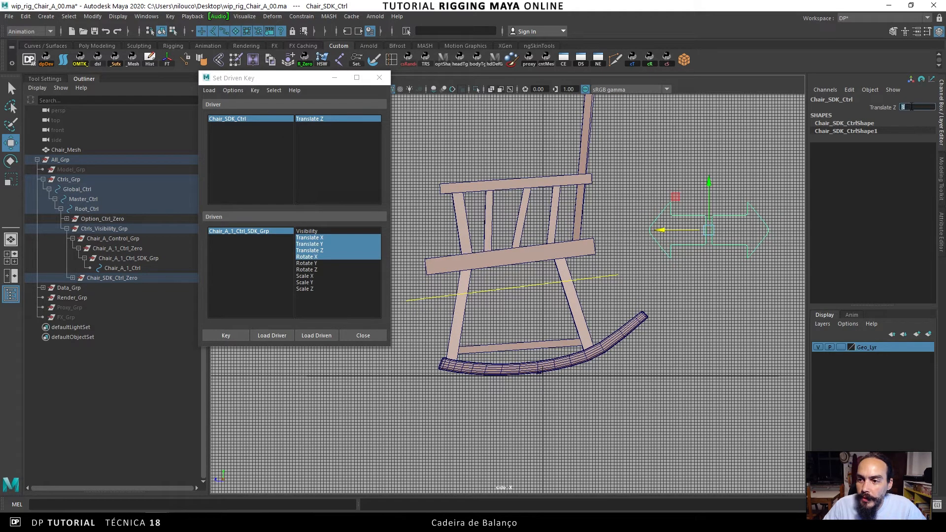
type("5")
key("Return")
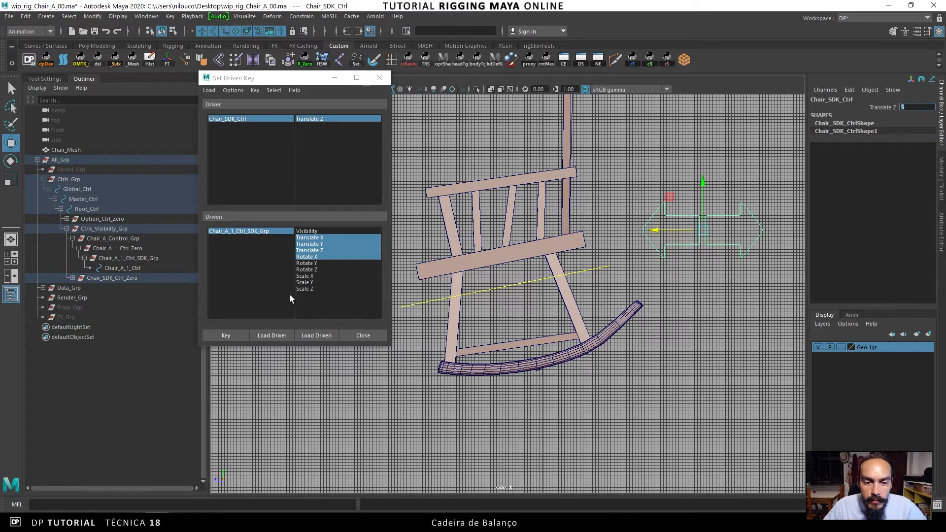
Lower Chair_A_1_Ctrl_SDK_Grp to about Translate Y 1.804 and Z 0.901 so the rocker meets the ground, and set the driven key
scroll(471, 300, "up", 6)
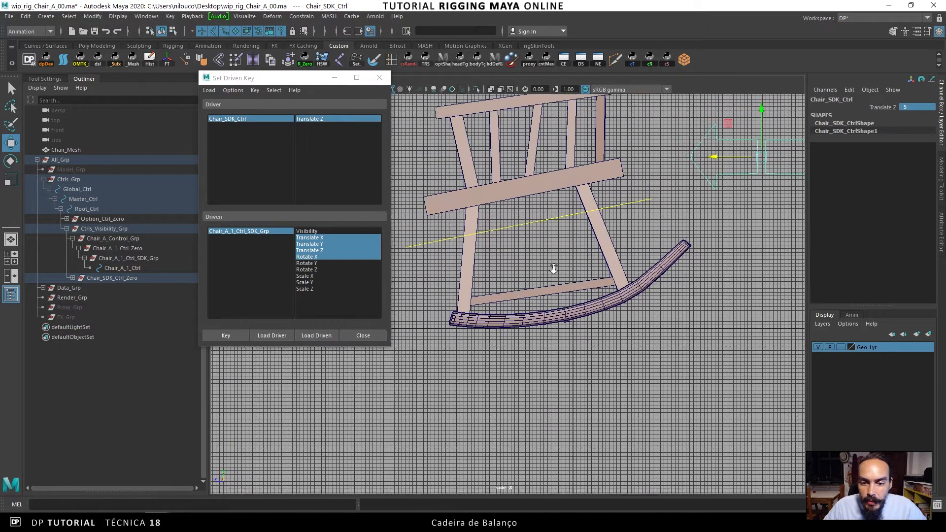
scroll(476, 302, "down", 2)
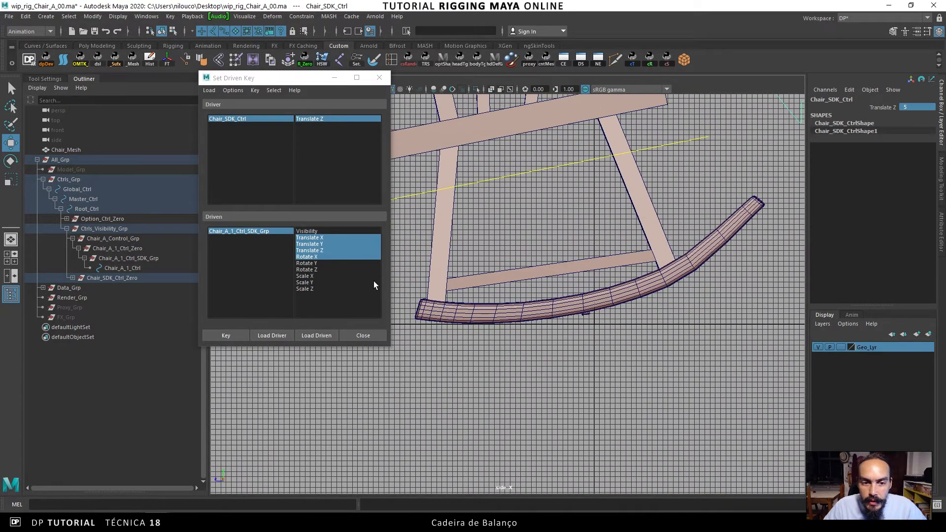
left_click(246, 231)
left_click_drag(581, 268, 582, 269)
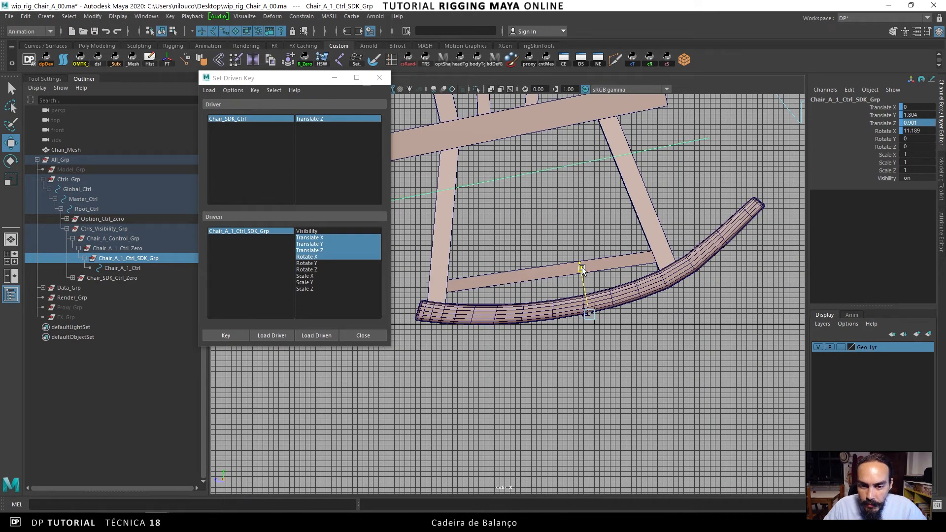
right_click_drag(577, 272, 519, 278, "alt")
mouse_move(554, 274)
middle_mouse_down("alt")
mouse_move(540, 291)
mouse_move(563, 289)
middle_mouse_up("alt")
left_click(232, 335)
Slide Chair_SDK_Ctrl backward to check the rocking, and set its Translate Z to -5
right_click_drag(563, 289, 503, 266, "alt")
middle_click_drag(503, 266, 462, 318, "alt")
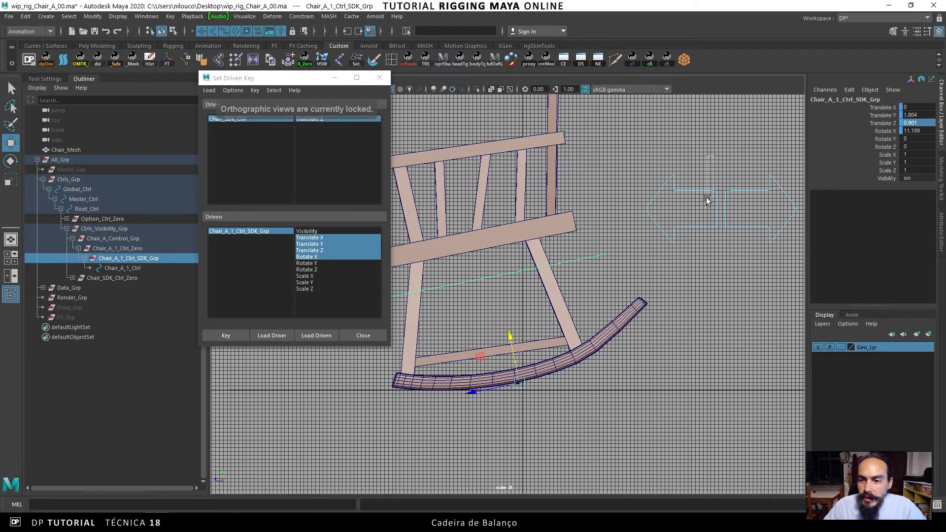
left_click(673, 226)
middle_click_drag(672, 226, 657, 215, "alt")
left_click_drag(655, 196, 683, 209)
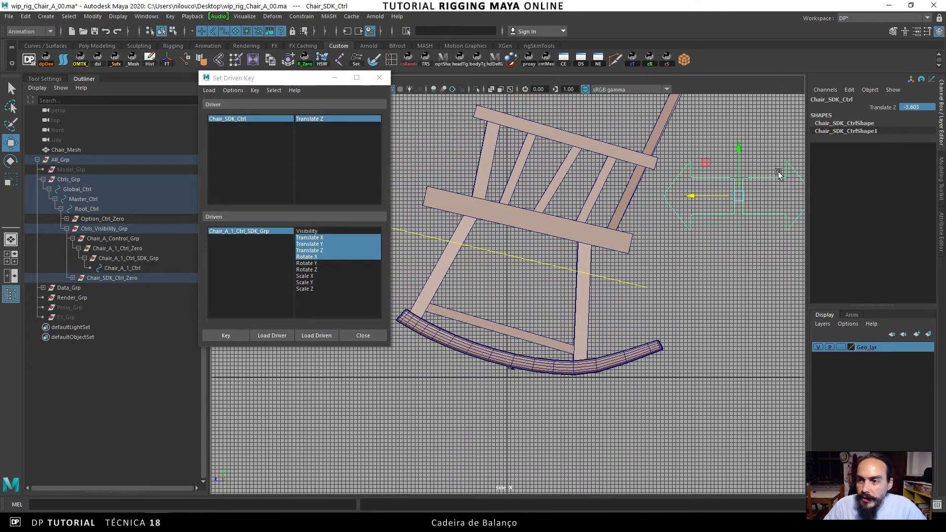
type("-5")
key("Return")
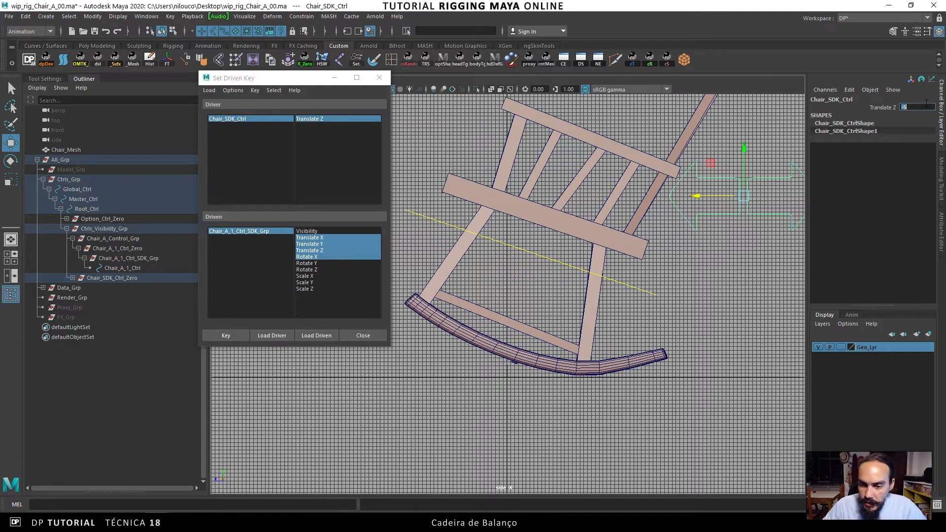
Lower Chair_A_1_Ctrl_SDK_Grp to about Translate Y 2.777 and Z -2.26 so the rocker meets the ground, and set the driven key
left_click(244, 231)
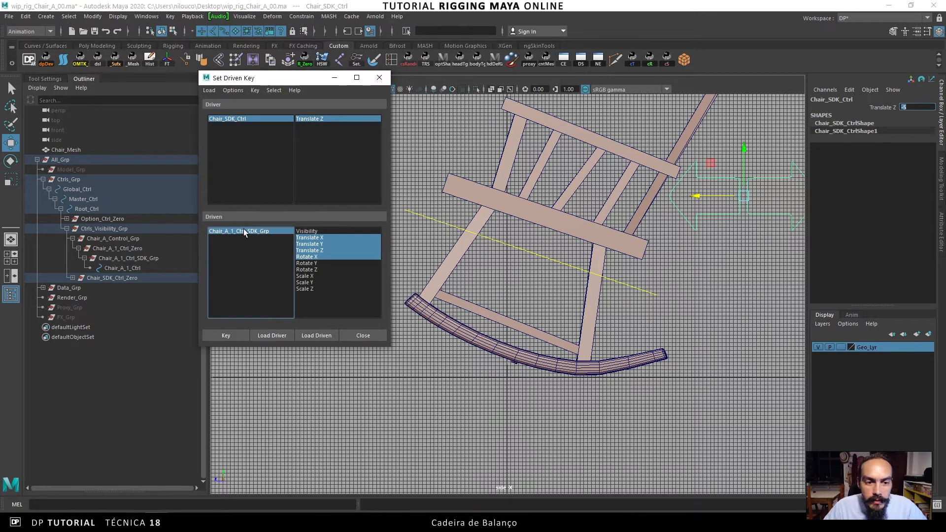
left_click_drag(533, 319, 530, 321)
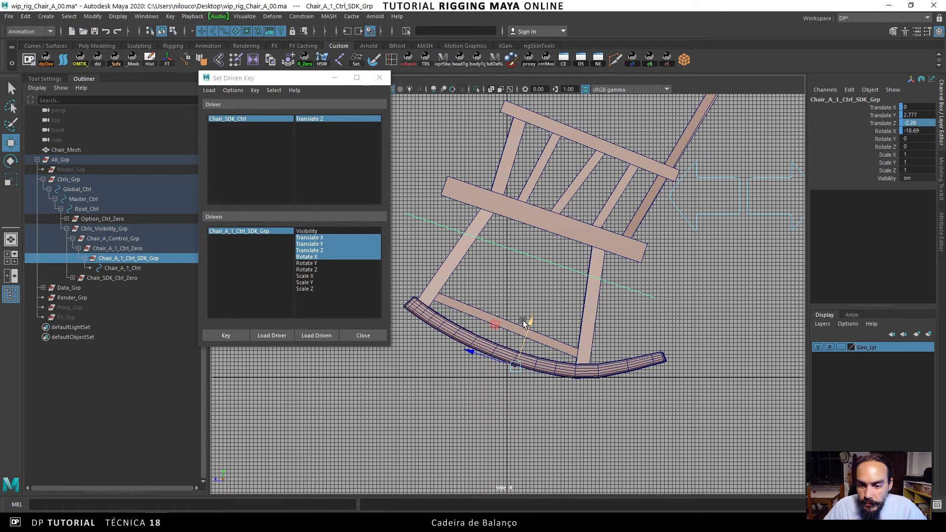
left_click(226, 335)
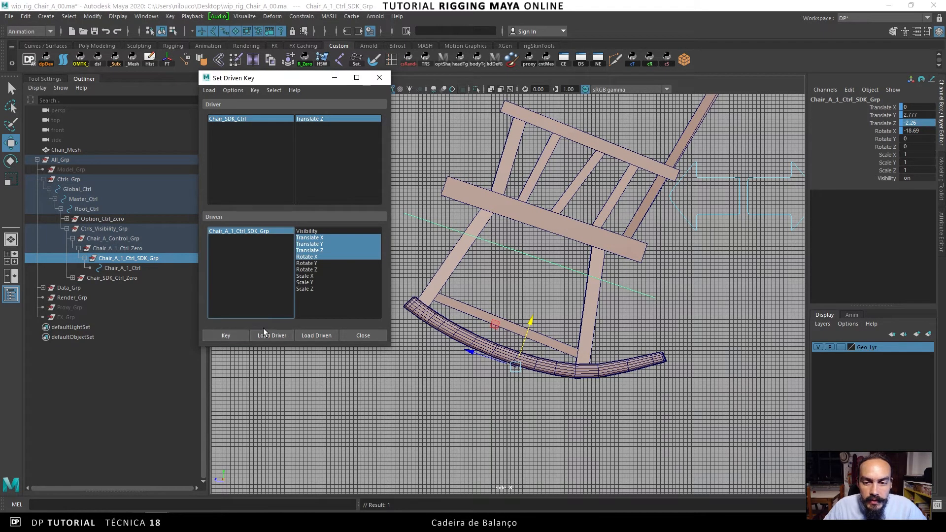
Test the chair's rocking by sliding Chair_SDK_Ctrl along Z, and set its Translate Z to -1 to check near neutral
left_click(739, 219)
left_click(718, 187)
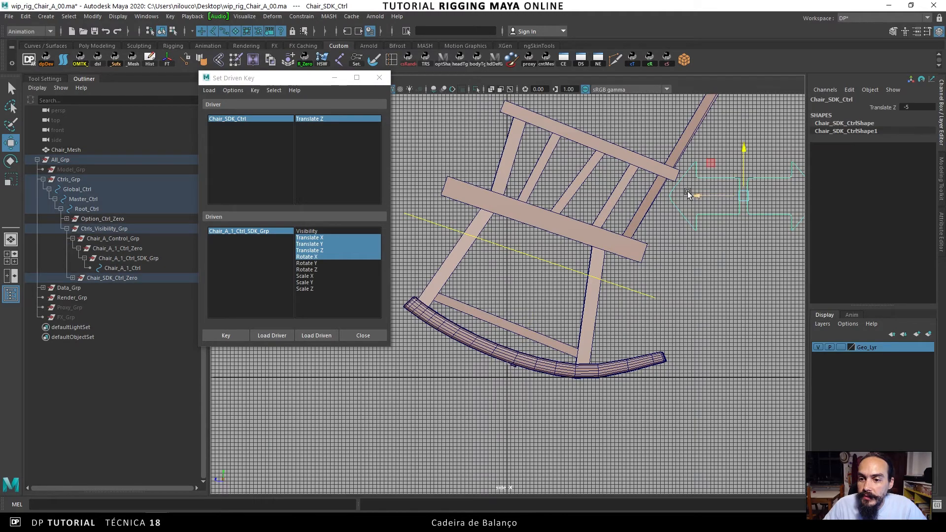
mouse_move(694, 197)
left_mouse_down()
mouse_move(642, 201)
mouse_move(716, 198)
mouse_move(655, 207)
mouse_move(696, 207)
mouse_move(688, 208)
left_mouse_up()
left_click(921, 107)
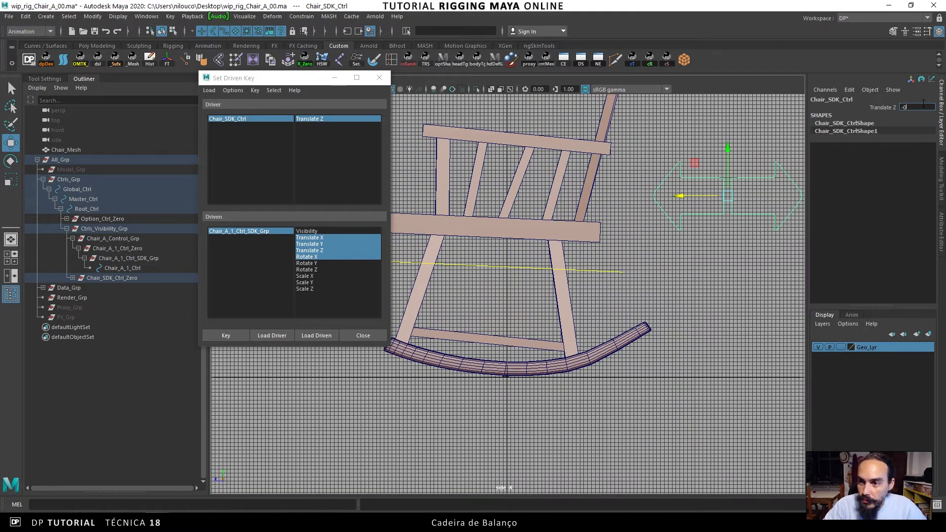
type("-10")
key("Return")
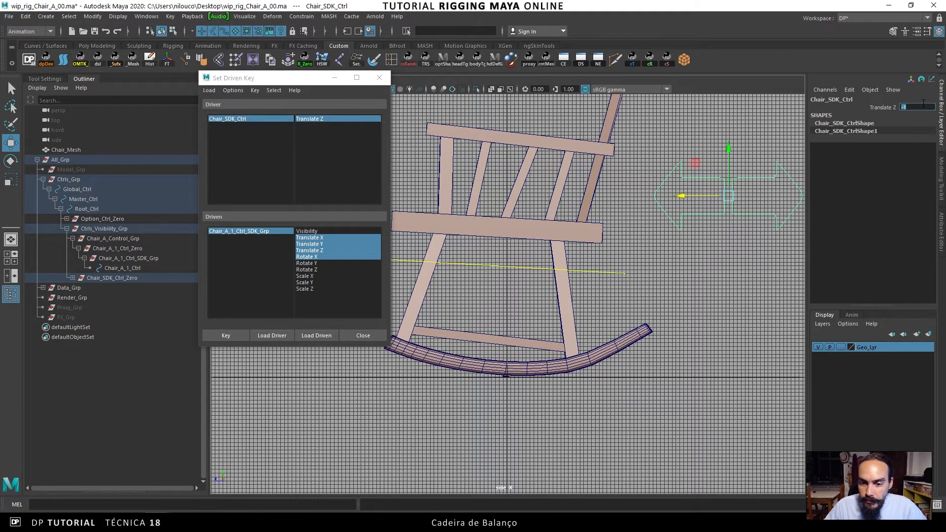
Inspect the driven-key curve connected to Rotate X of Chair_A_1_Ctrl_SDK_Grp in the Attribute Editor
left_click(694, 246)
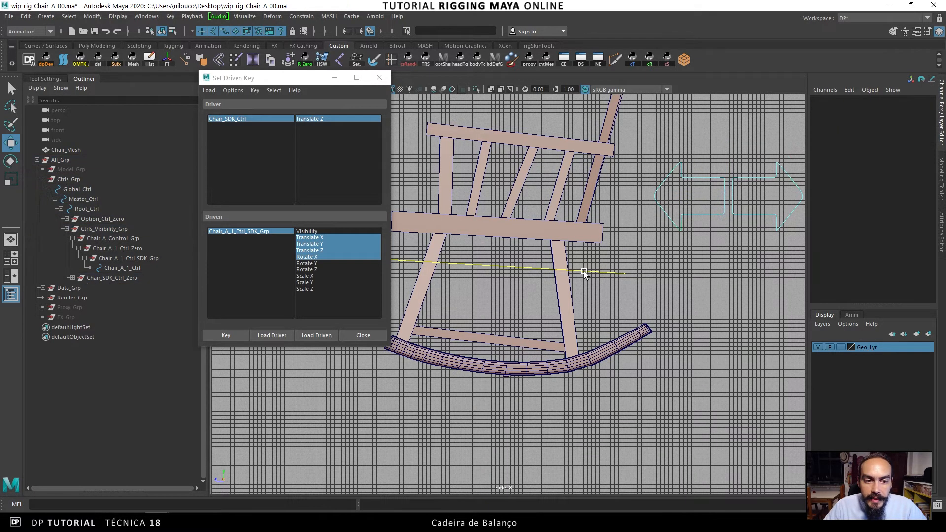
left_click(241, 231)
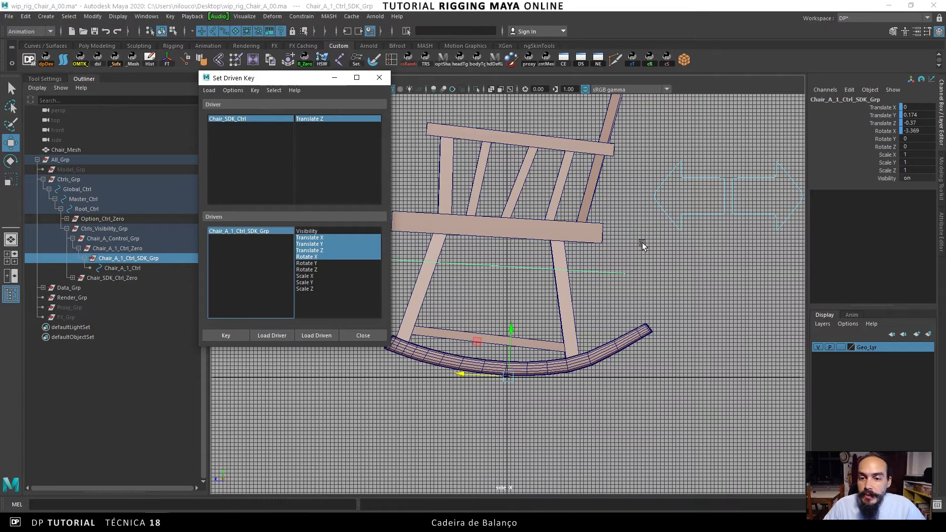
middle_click_drag(581, 274, 600, 278, "alt")
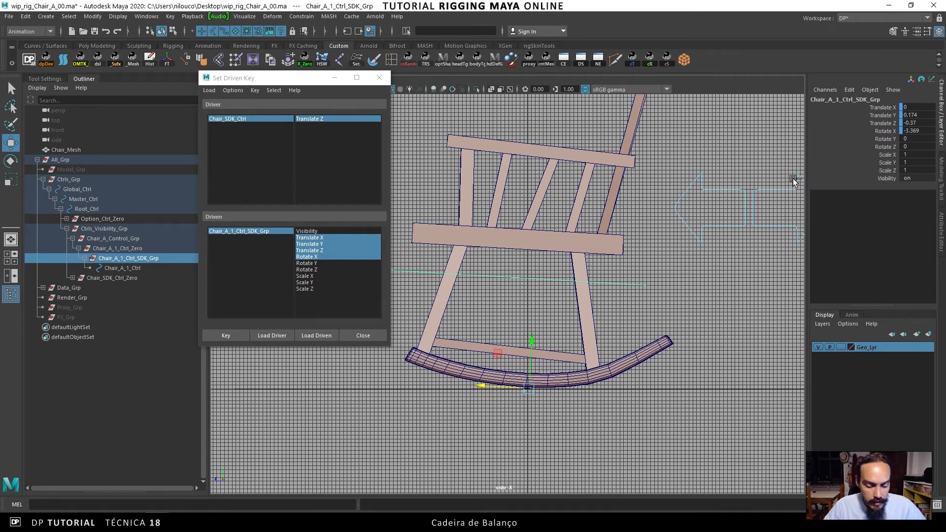
key("ctrl+a")
middle_click_drag(584, 263, 630, 272, "alt")
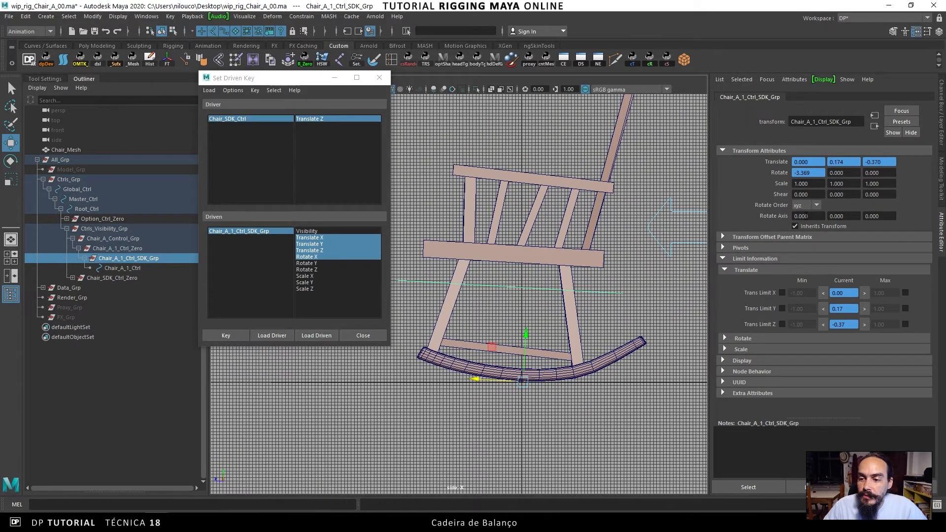
right_click(803, 173)
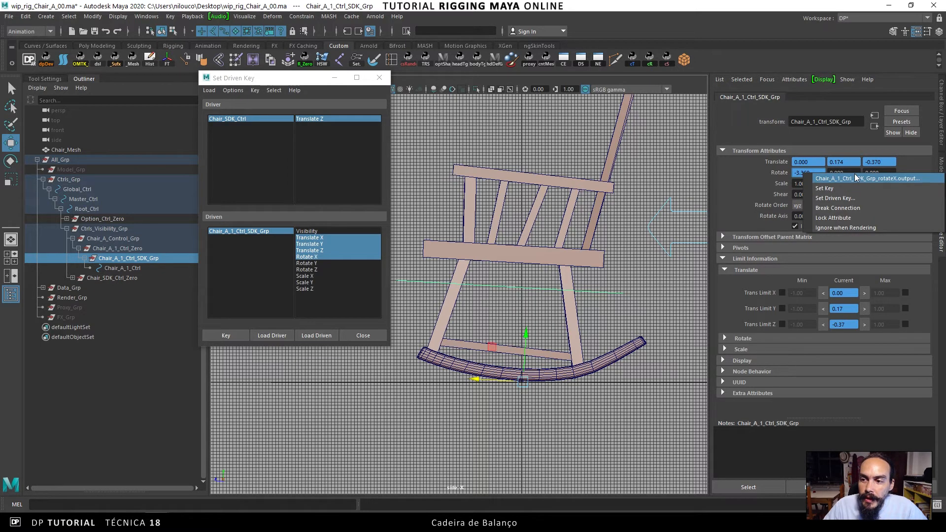
left_click(896, 178)
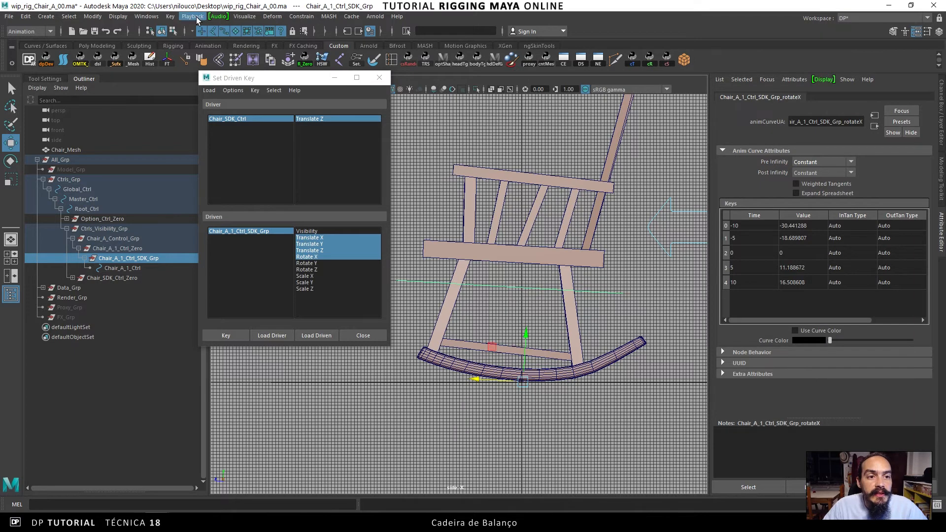
Open the Graph Editor for Chair_A_1_Ctrl_SDK_Grp's driven curves and enlarge its window
left_click(146, 16)
mouse_move(173, 52)
mouse_move(174, 71)
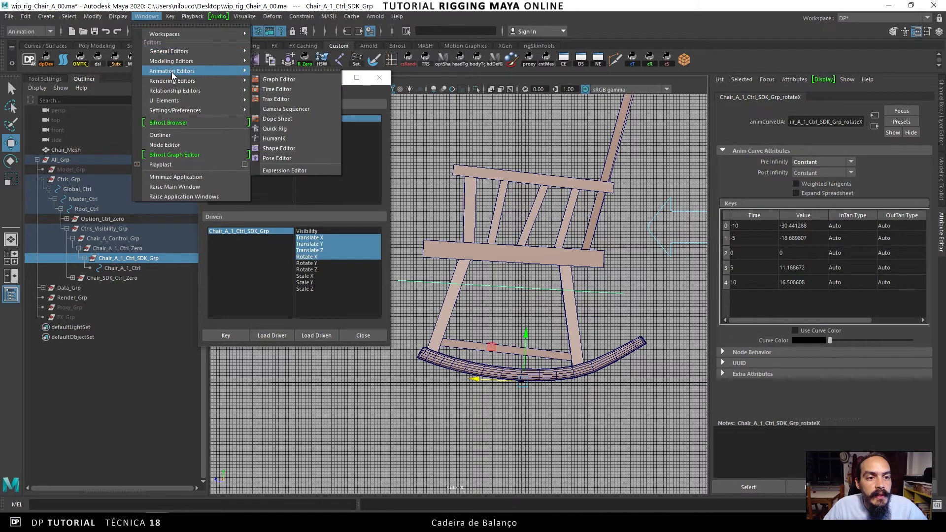
left_click(297, 82)
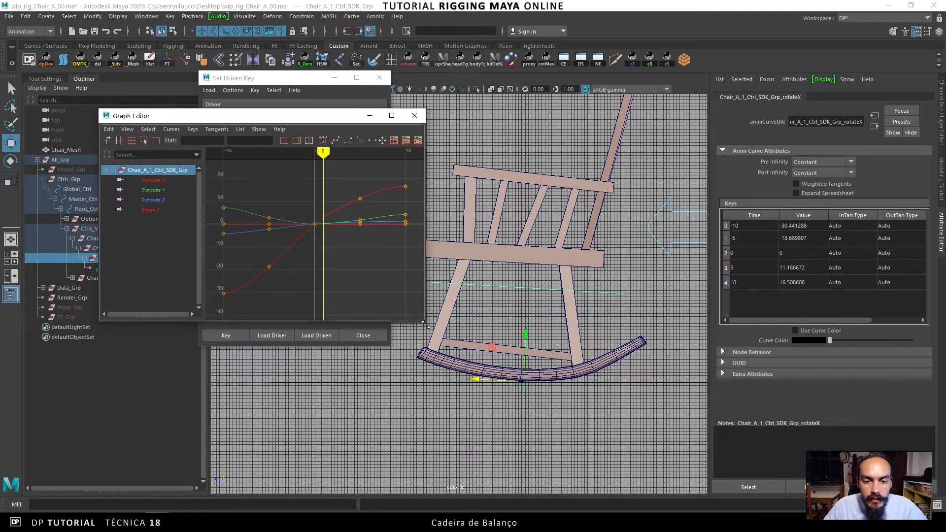
left_click_drag(423, 321, 502, 409)
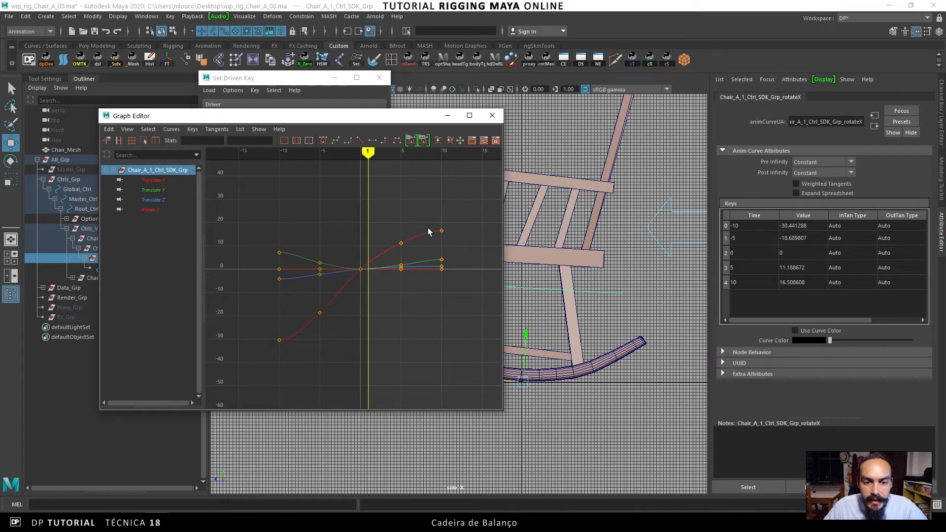
Try Flat, Clamped and Spline tangents on all of the group's driven-key curves, ending with Auto tangents
middle_click_drag(347, 287, 340, 286, "alt")
mouse_move(340, 285)
right_mouse_down("alt")
mouse_move(382, 288)
mouse_move(351, 280)
right_mouse_up("alt")
middle_click_drag(387, 249, 400, 252, "alt")
right_click_drag(399, 251, 395, 218, "alt")
left_click_drag(395, 218, 381, 314)
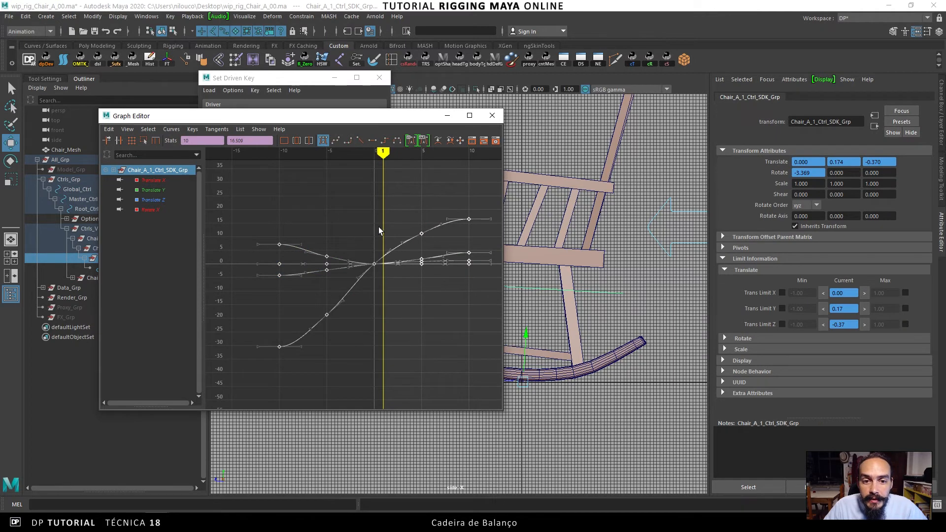
left_click(371, 141)
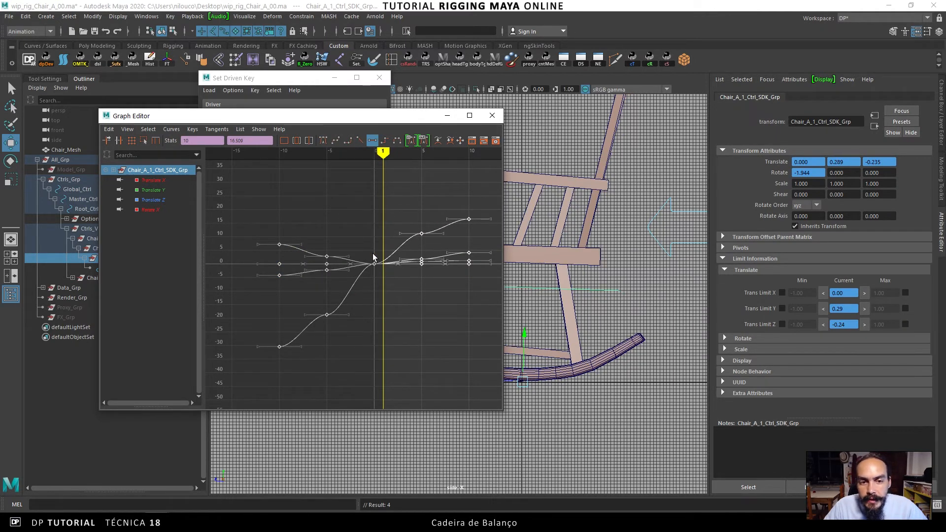
left_click(348, 141)
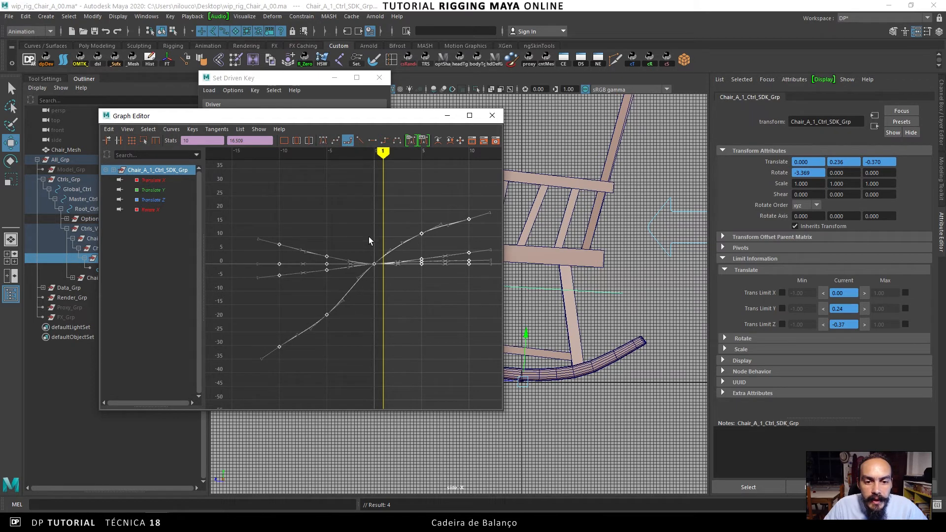
left_click(336, 141)
left_click(323, 141)
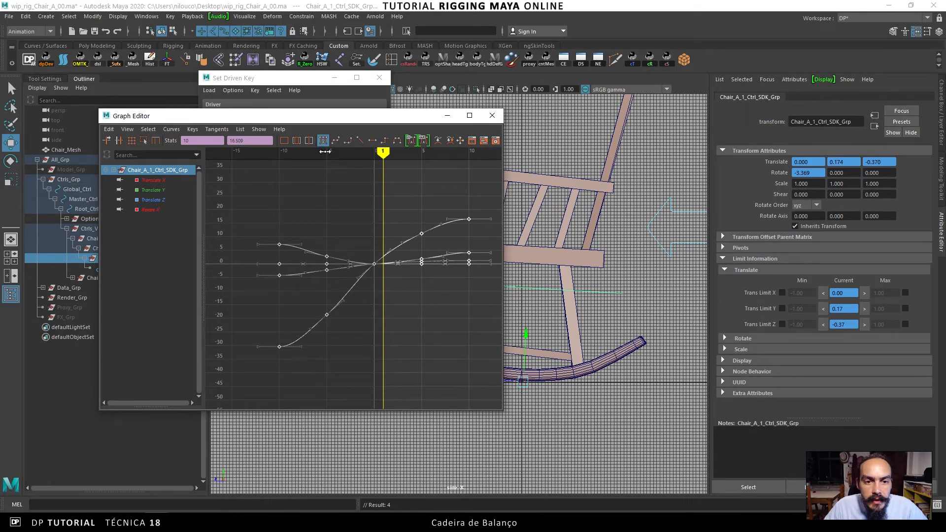
Move the Graph Editor aside and test the rocking by sliding Chair_SDK_Ctrl along Z, ending at -10
left_click_drag(407, 126, 309, 126)
left_click(668, 229)
left_click_drag(668, 229, 624, 230)
left_click_drag(643, 232, 689, 230)
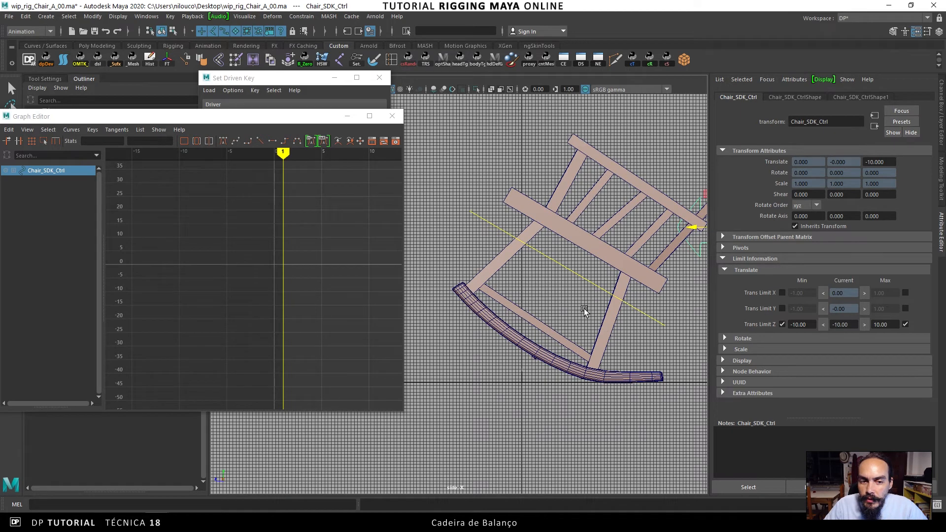
Reselect the driven Chair_A_1_Ctrl_SDK_Grp and review its Rotate X key values alongside the curves in the Graph Editor
left_click(314, 81)
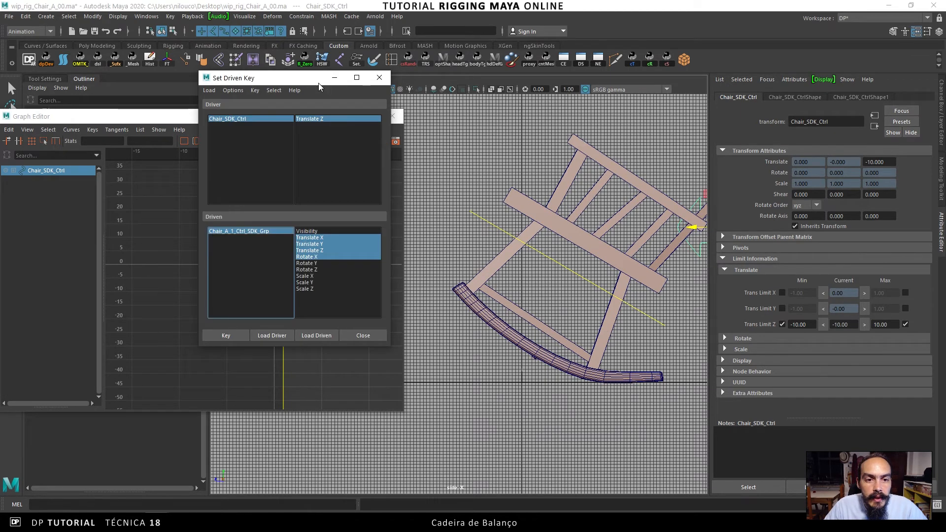
left_click(254, 230)
right_click(803, 174)
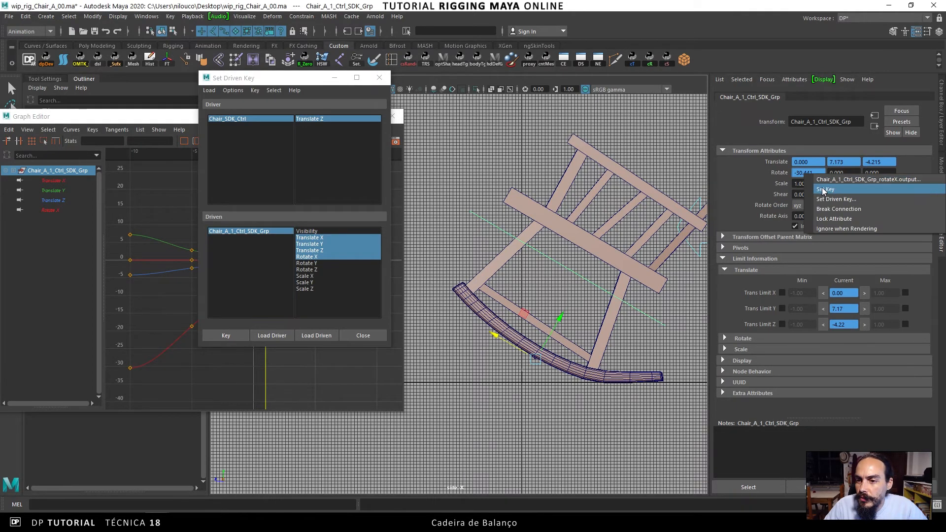
left_click(833, 180)
left_click(174, 114)
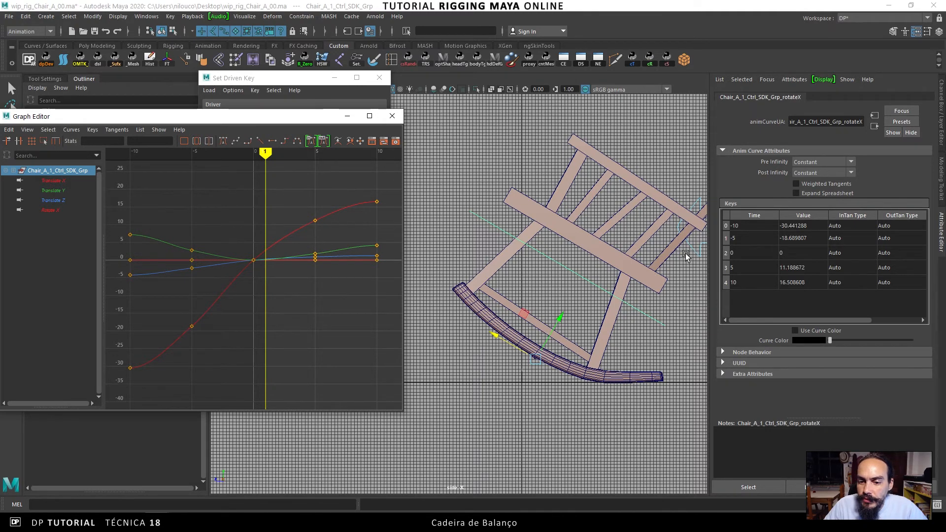
Check Chair_SDK_Ctrl's translate limits, return to Chair_A_1_Ctrl_SDK_Grp, and select the keys on its driven curves
middle_click_drag(673, 259, 658, 225, "alt")
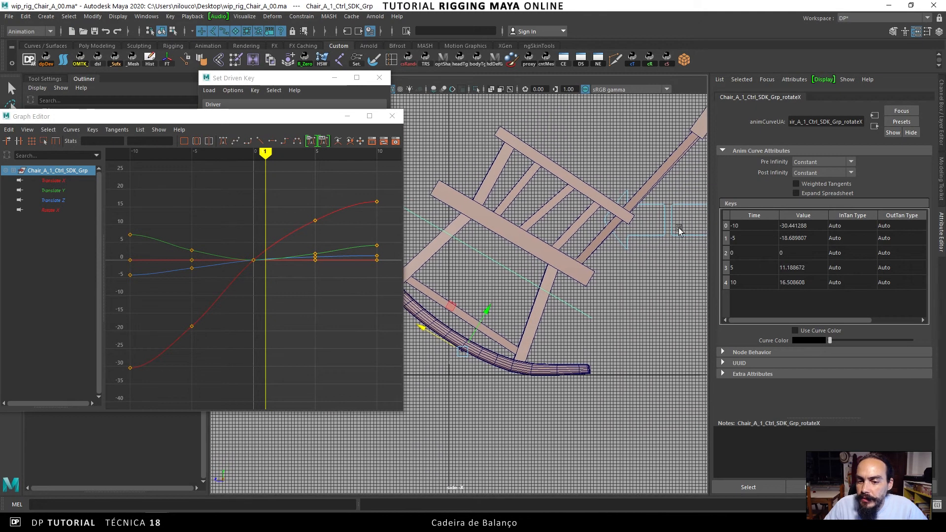
left_click(663, 224)
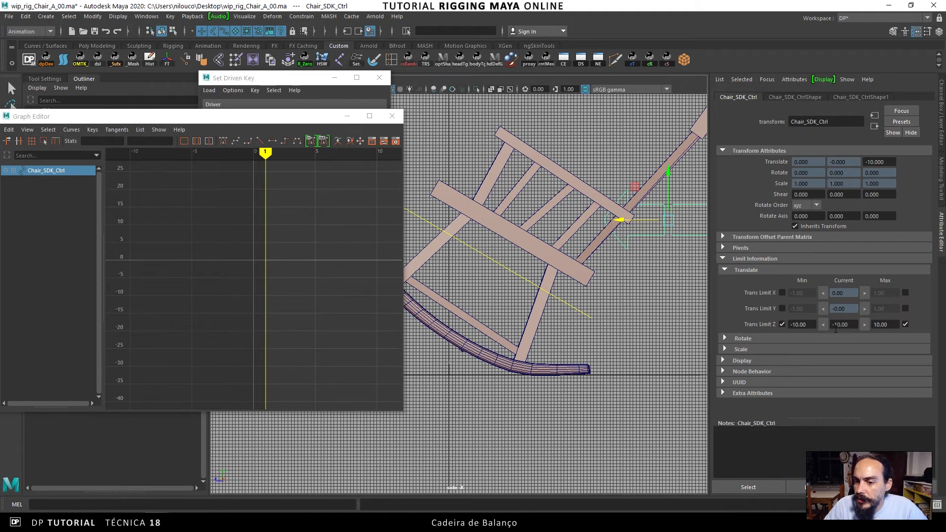
key("ctrl+z")
middle_click_drag(642, 273, 664, 271, "alt")
left_click_drag(288, 206, 291, 284)
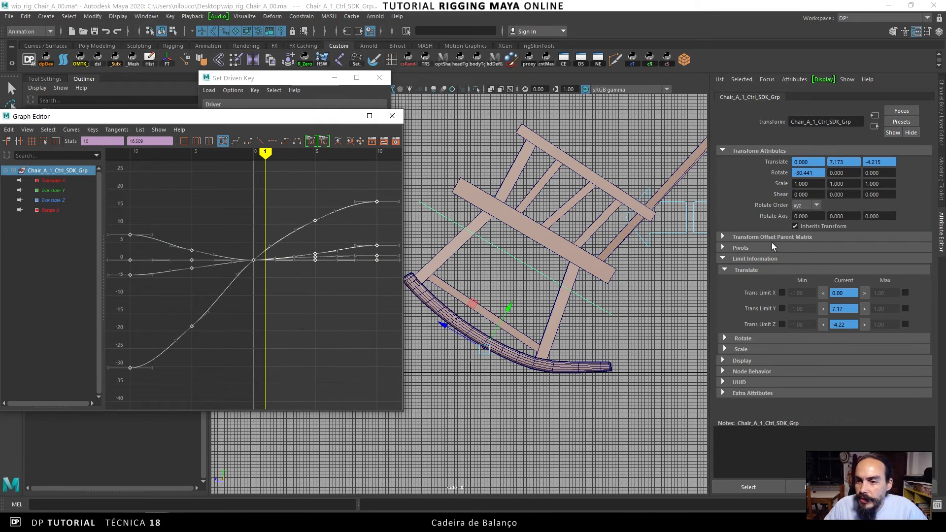
Open the Node Editor and graph the driven-key curve nodes feeding Chair_A_1_Ctrl_SDK_Grp
left_click(146, 16)
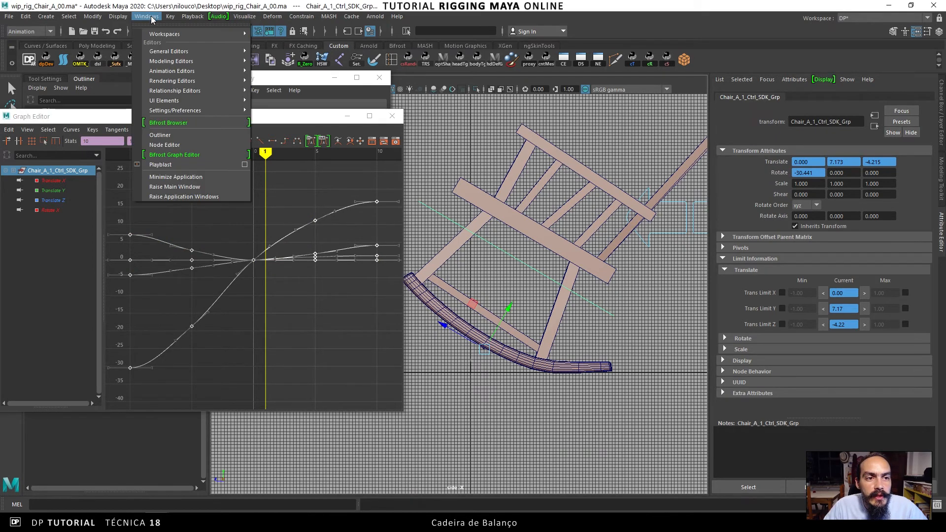
left_click(184, 144)
left_click(338, 231)
left_click(340, 279)
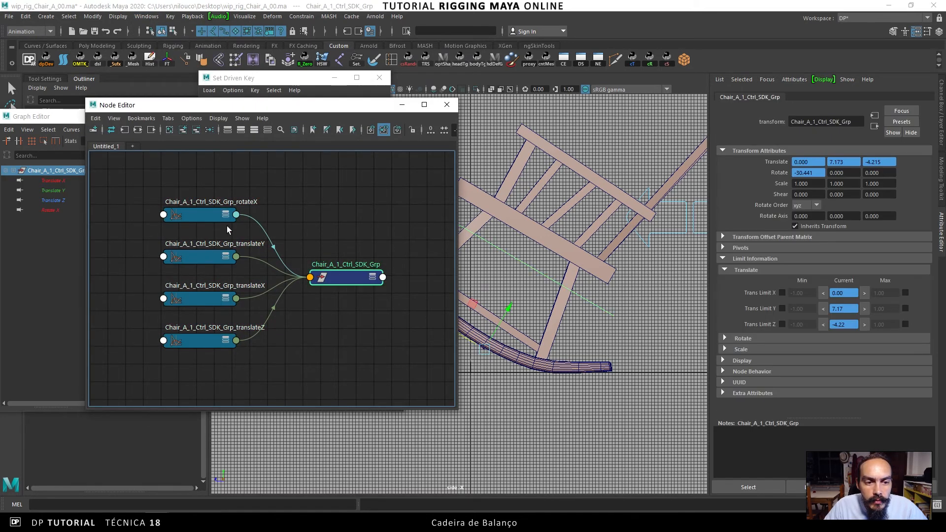
Examine the key values of the group's Rotate X and Translate X, Y and Z curve nodes one by one
left_click(207, 214)
left_click(201, 256)
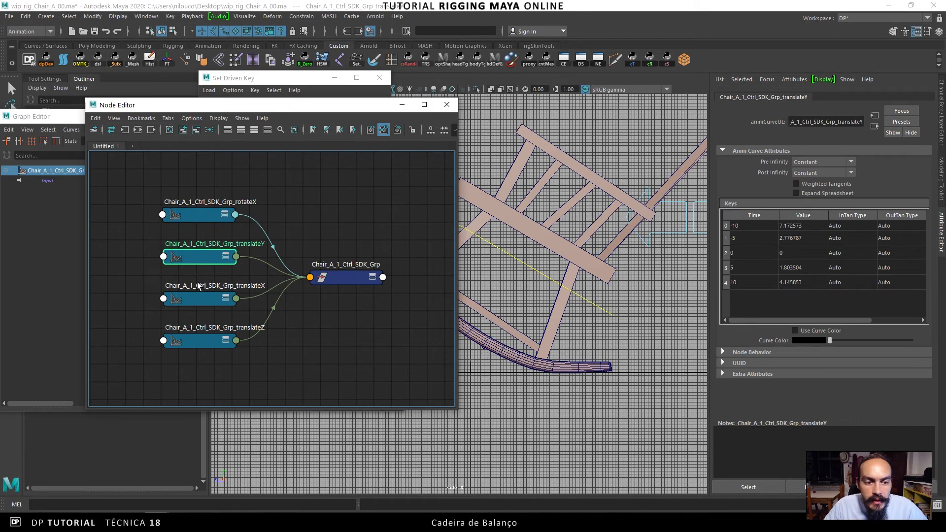
left_click(195, 298)
left_click(198, 252)
left_click(197, 214)
left_click(198, 256)
left_click(201, 296)
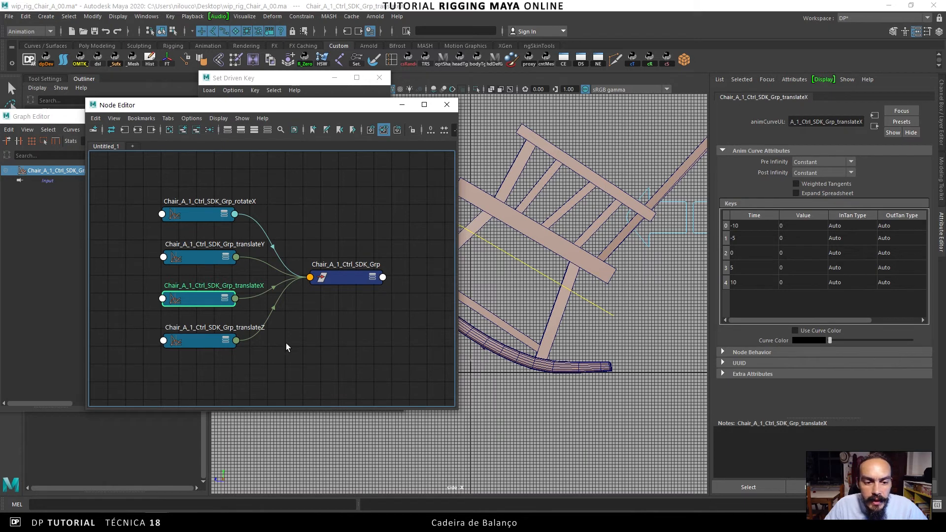
left_click(208, 335)
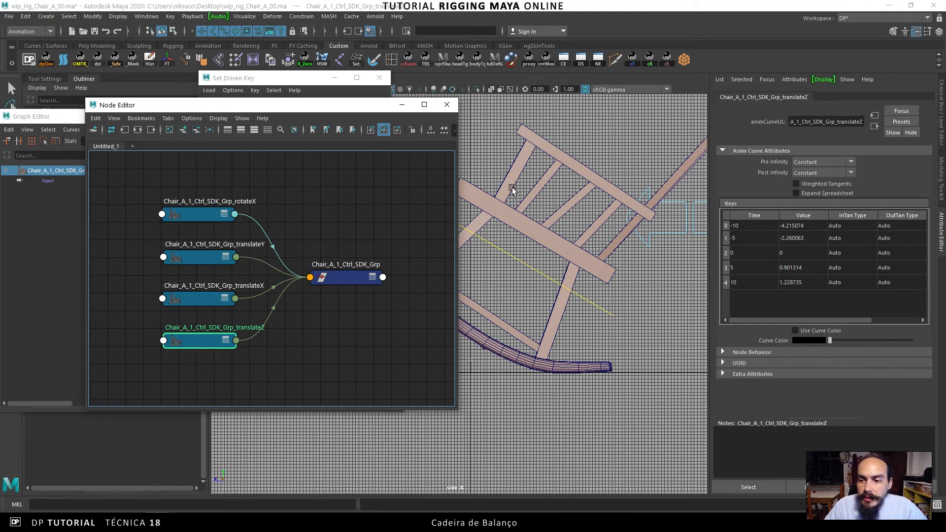
Set the Translate Z driven curve's key at 10 to a value of 1.1
double_click(792, 284)
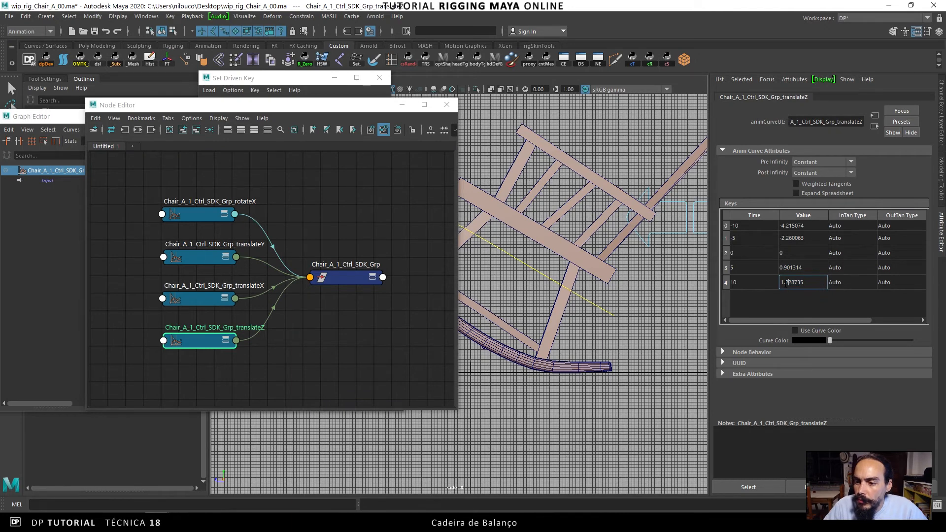
type("1.1")
key("Return")
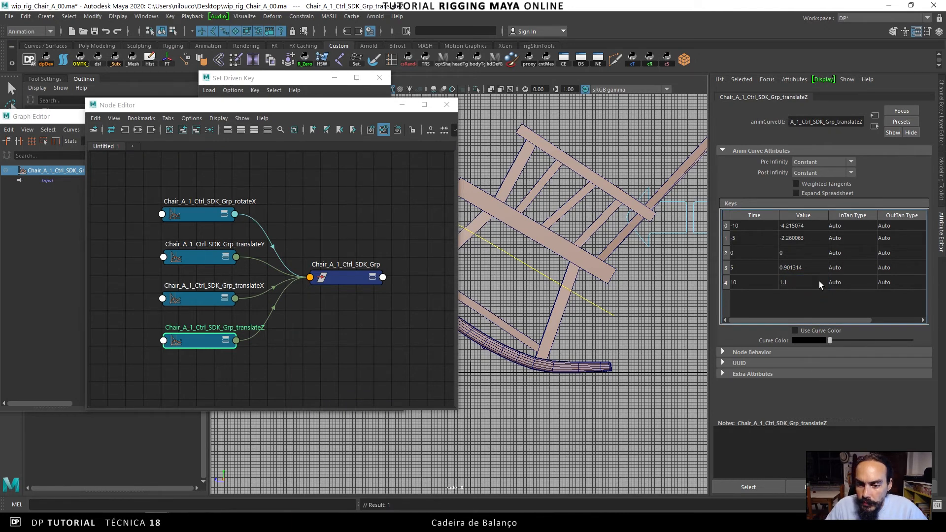
Test the edited driven motion by sliding Chair_SDK_Ctrl along Z to about -6.4
middle_click_drag(640, 253, 643, 265, "alt")
left_click(647, 255)
mouse_move(636, 233)
left_mouse_down()
mouse_move(578, 234)
mouse_move(636, 233)
mouse_move(597, 238)
mouse_move(625, 233)
left_mouse_up()
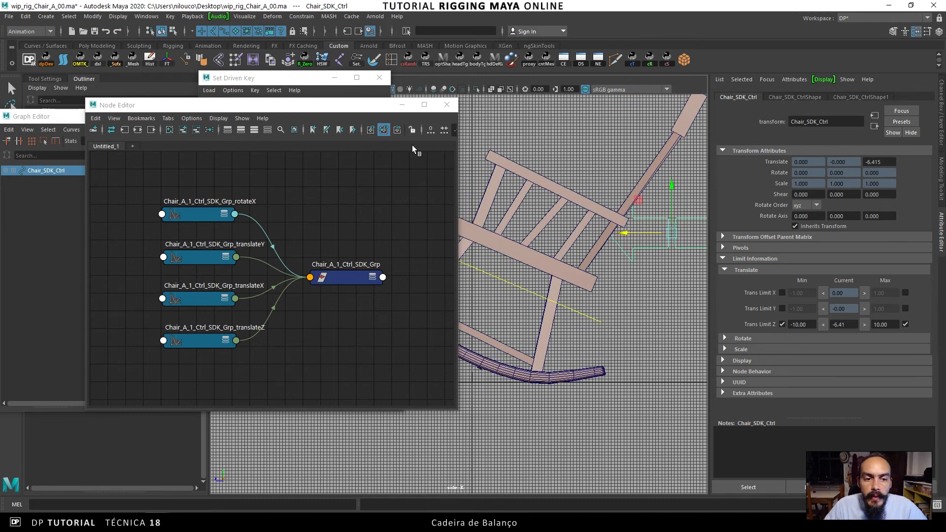
Select all four driven-key curve nodes in the Node Editor and give all their keys Spline tangents in the Graph Editor
left_click_drag(205, 340, 273, 222)
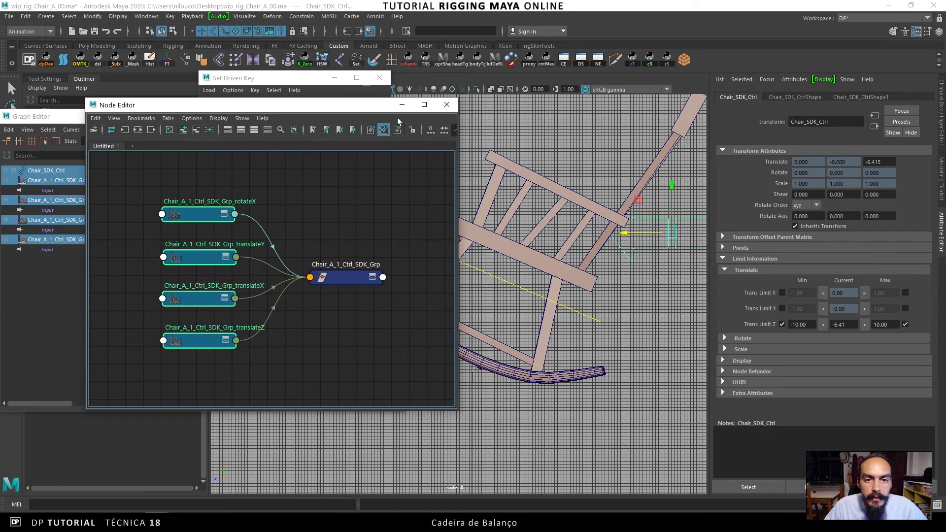
left_click_drag(299, 106, 483, 133)
left_click(293, 217)
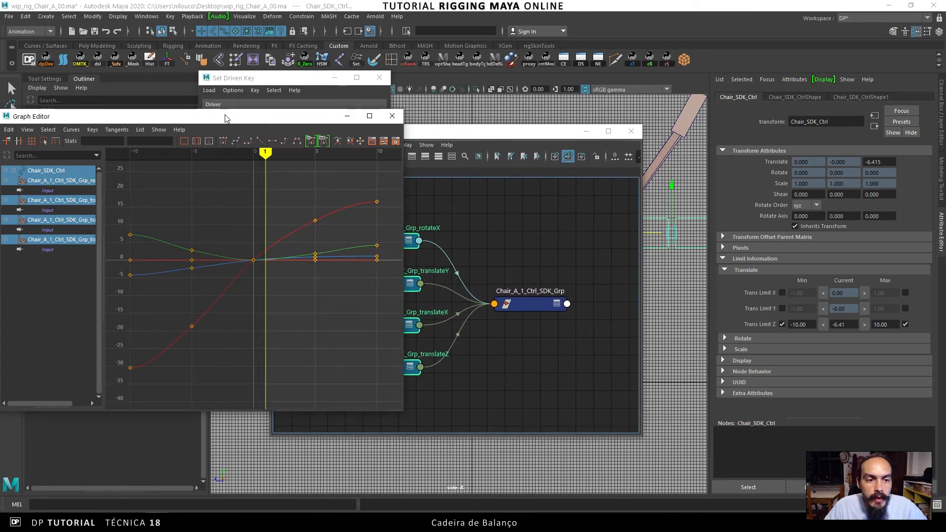
left_click_drag(276, 278, 277, 279)
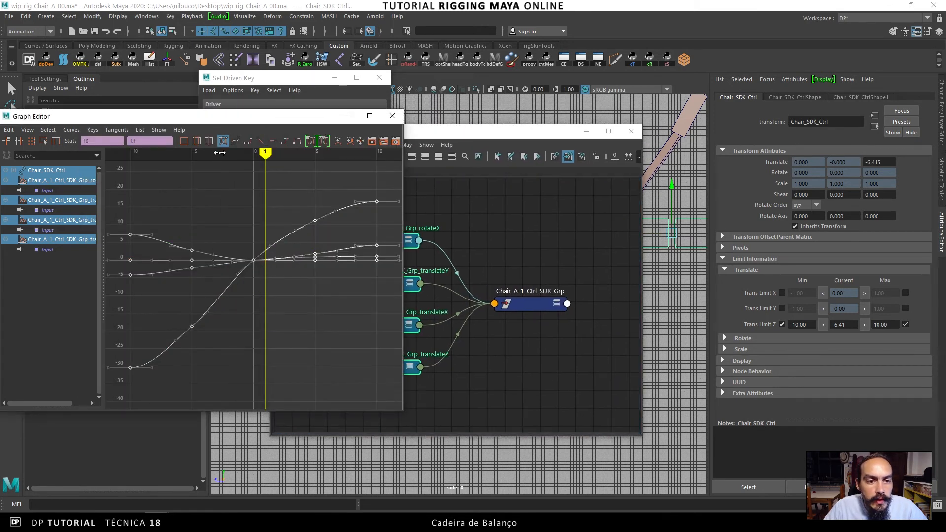
left_click(236, 141)
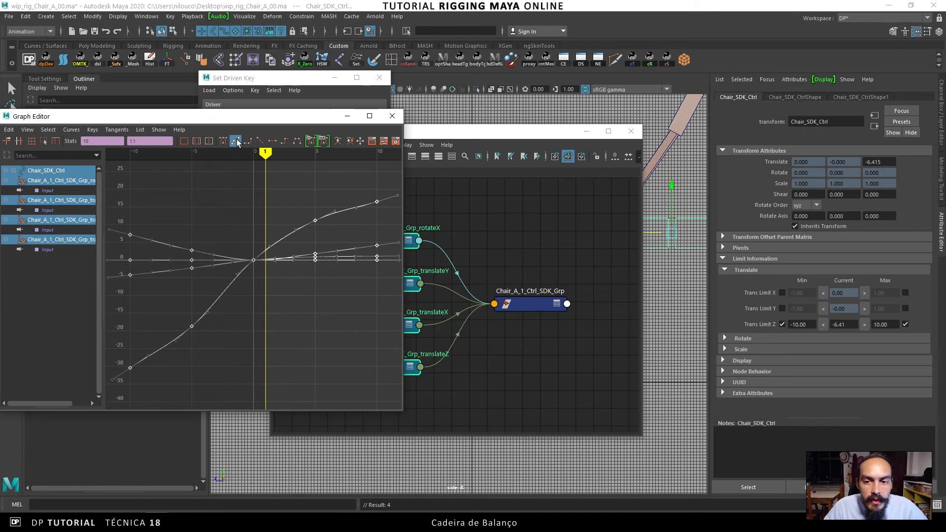
Minimize the Node Editor and test the rocking by sliding Chair_SDK_Ctrl along Z to about 5.09
left_click_drag(582, 132, 580, 176)
left_click(581, 175)
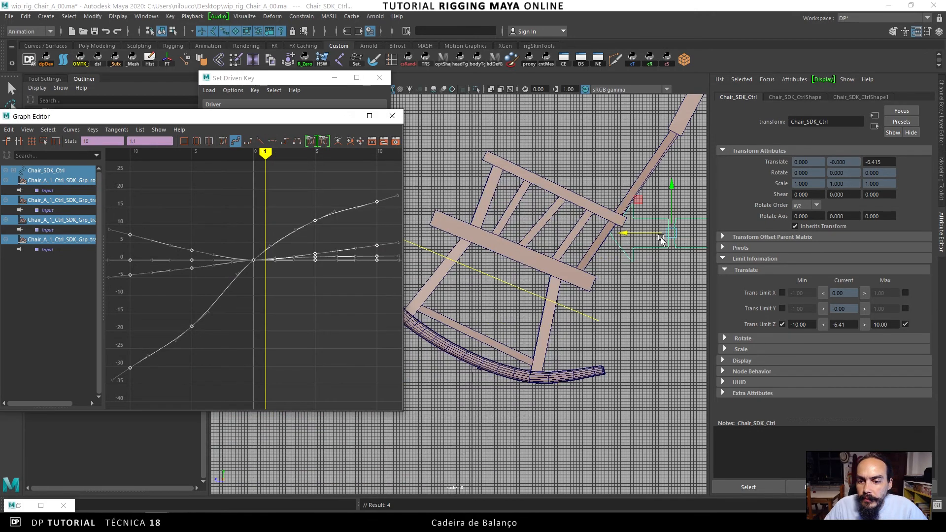
left_click(662, 266)
left_click_drag(623, 230, 574, 257)
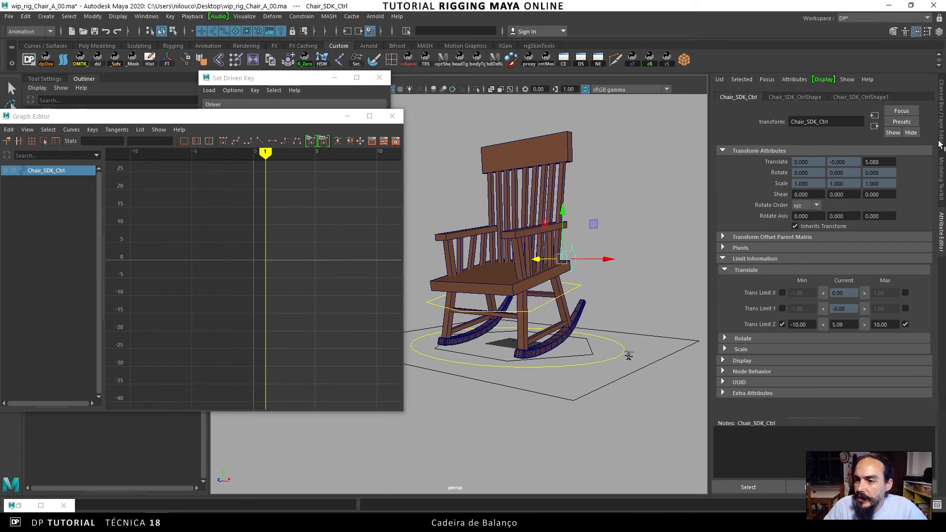
Switch from the Attribute Editor to the Channel Box and put away the Graph Editor and Set Driven Key windows
key("ctrl+a")
left_click_drag(665, 222, 625, 229, "alt")
left_click(392, 116)
left_click(334, 78)
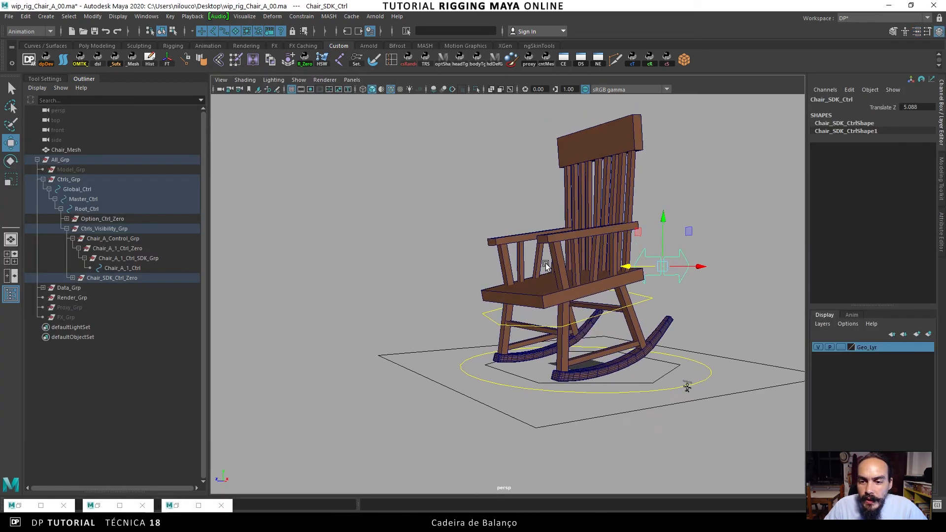
Test the rocking in the perspective view by sliding Chair_SDK_Ctrl along Z, ending at about 4.36
left_click_drag(565, 279, 554, 295, "alt")
left_click_drag(620, 286, 490, 305)
mouse_move(446, 285)
left_mouse_down()
mouse_move(424, 288)
mouse_move(452, 294)
mouse_move(441, 301)
mouse_move(439, 291)
mouse_move(456, 296)
mouse_move(433, 299)
mouse_move(443, 286)
mouse_move(437, 276)
mouse_move(430, 283)
left_mouse_up()
right_click_drag(431, 282, 217, 266, "alt")
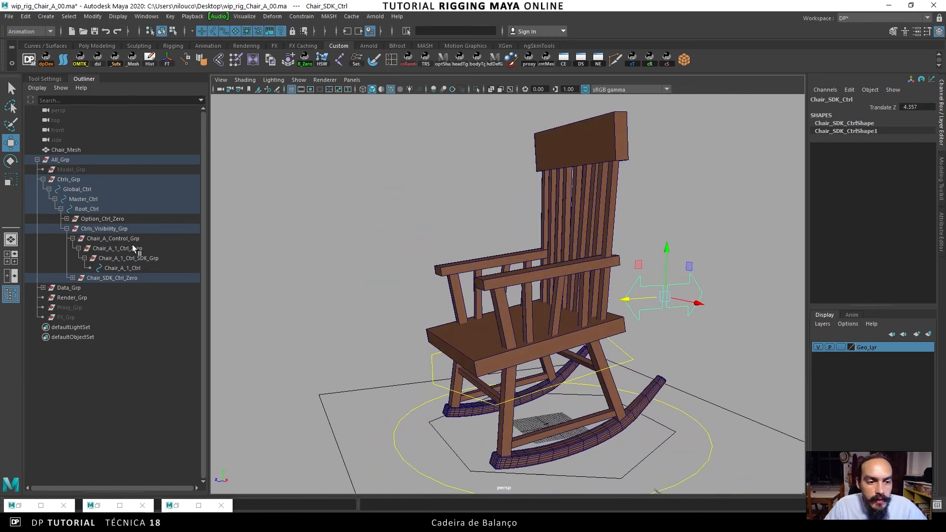
left_click_drag(272, 257, 587, 457, "alt")
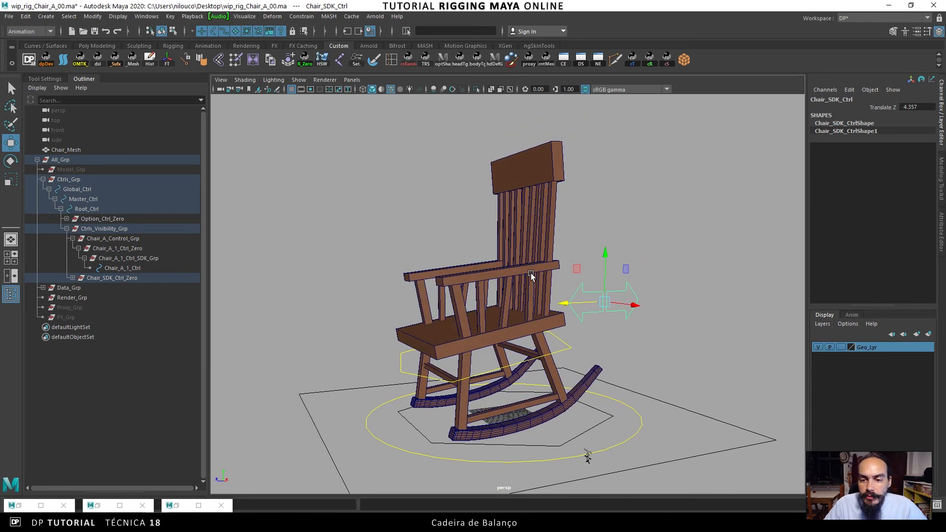
Try moving Chair_A_1_Ctrl_Zero away from its original position and undo the move
left_click(132, 248)
left_click_drag(508, 295, 443, 278, "alt")
left_click_drag(460, 366, 396, 306)
key("ctrl+z")
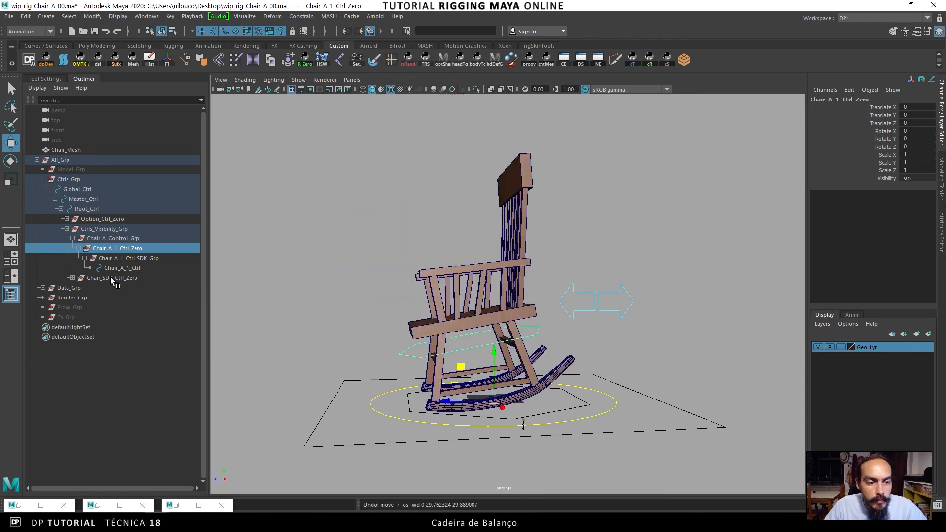
Move Chair_SDK_Ctrl_Zero above the chair's backrest and test the rocking with Chair_SDK_Ctrl, ending at Translate Z 3.83
left_click(108, 277)
left_click_drag(572, 269, 446, 101)
left_click_drag(553, 115, 509, 123)
left_click_drag(507, 125, 488, 151, "alt")
middle_click_drag(488, 150, 512, 202, "alt")
scroll(512, 203, "down", 1)
left_click_drag(446, 175, 445, 227)
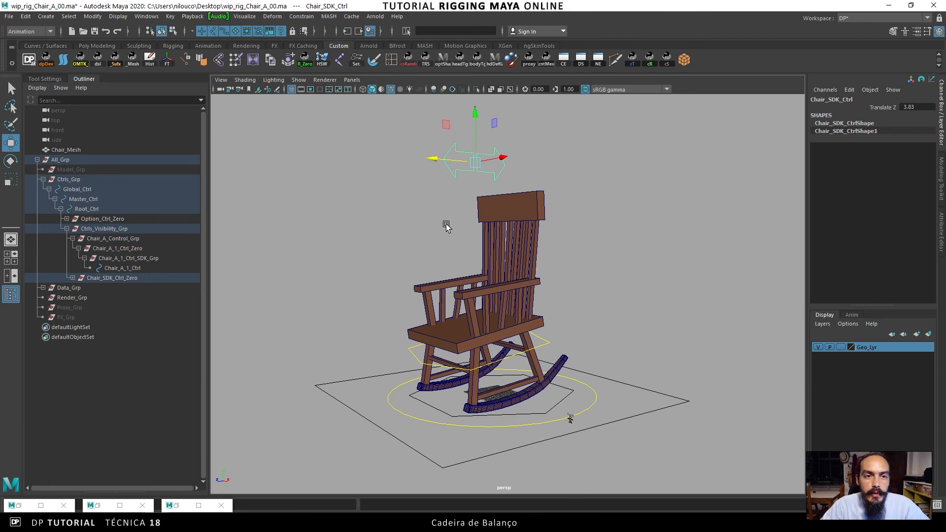